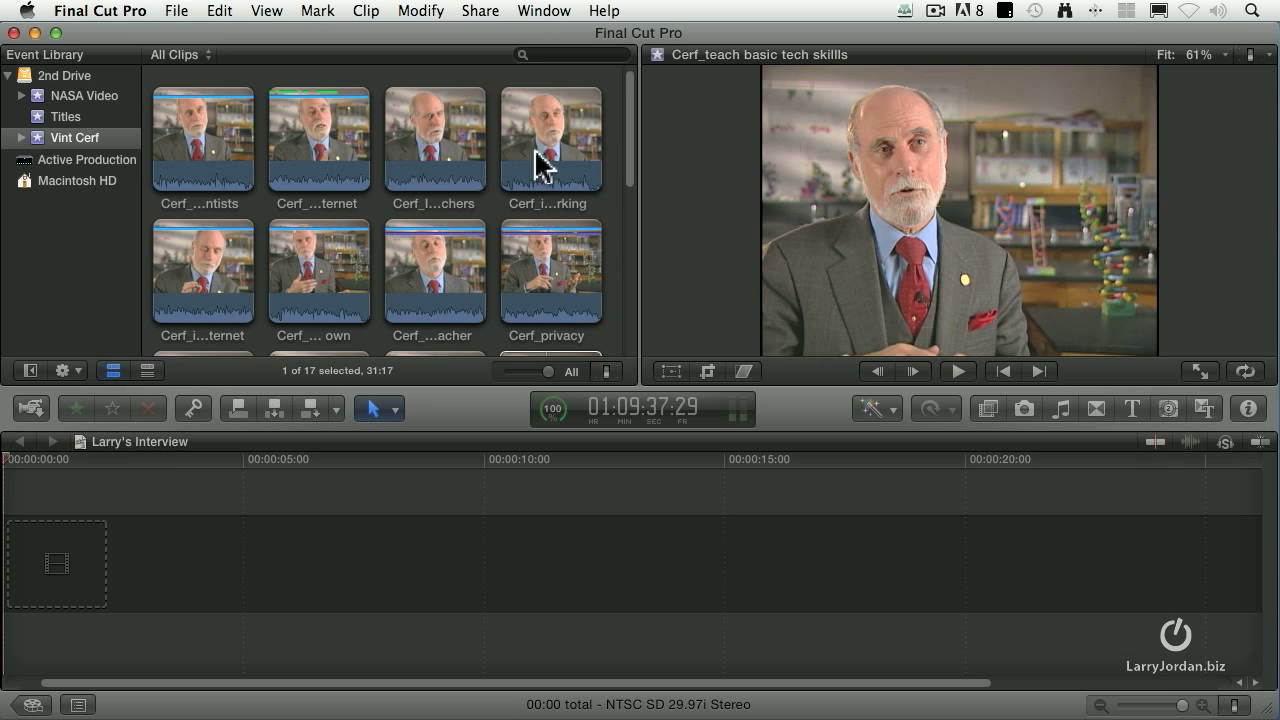
Step: Look through the clips in the Vint Cerf event and expand the event to list its keyword collections
mouse_move(629, 146)
left_mouse_down()
mouse_move(636, 300)
mouse_move(633, 160)
left_mouse_up()
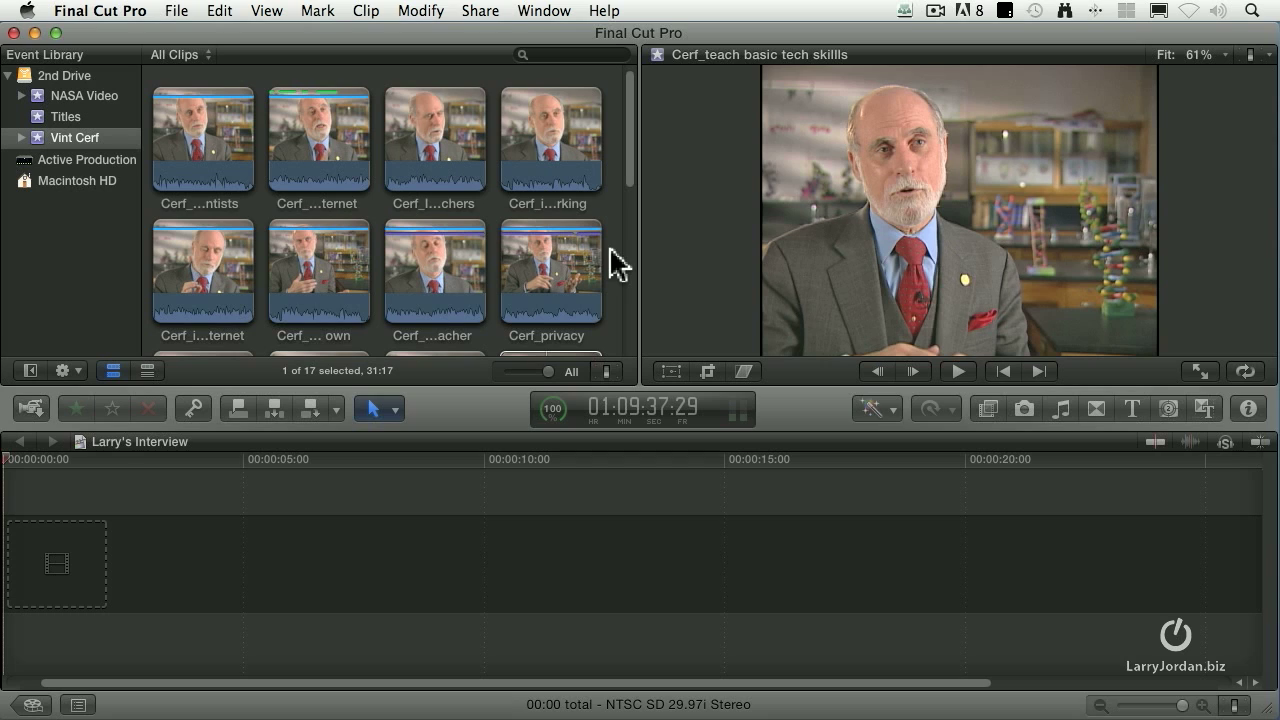
left_click(630, 155)
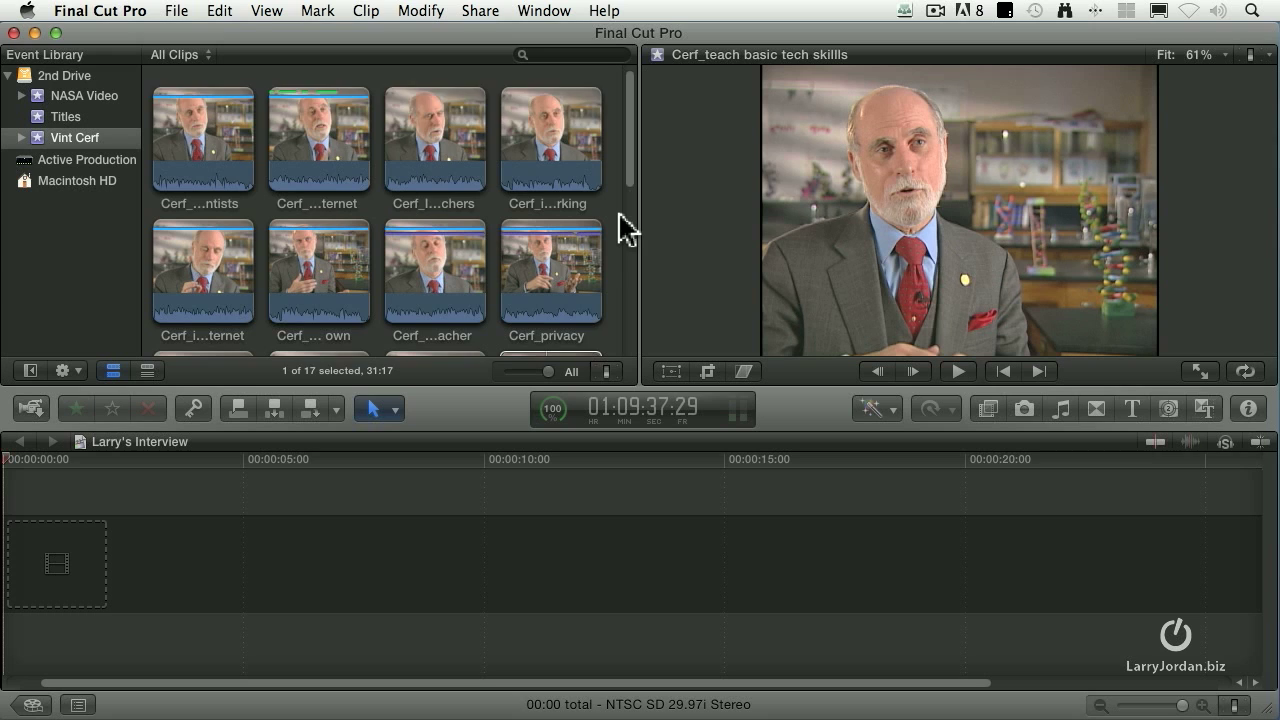
scroll(620, 229, "down", 3)
scroll(620, 229, "down", 4)
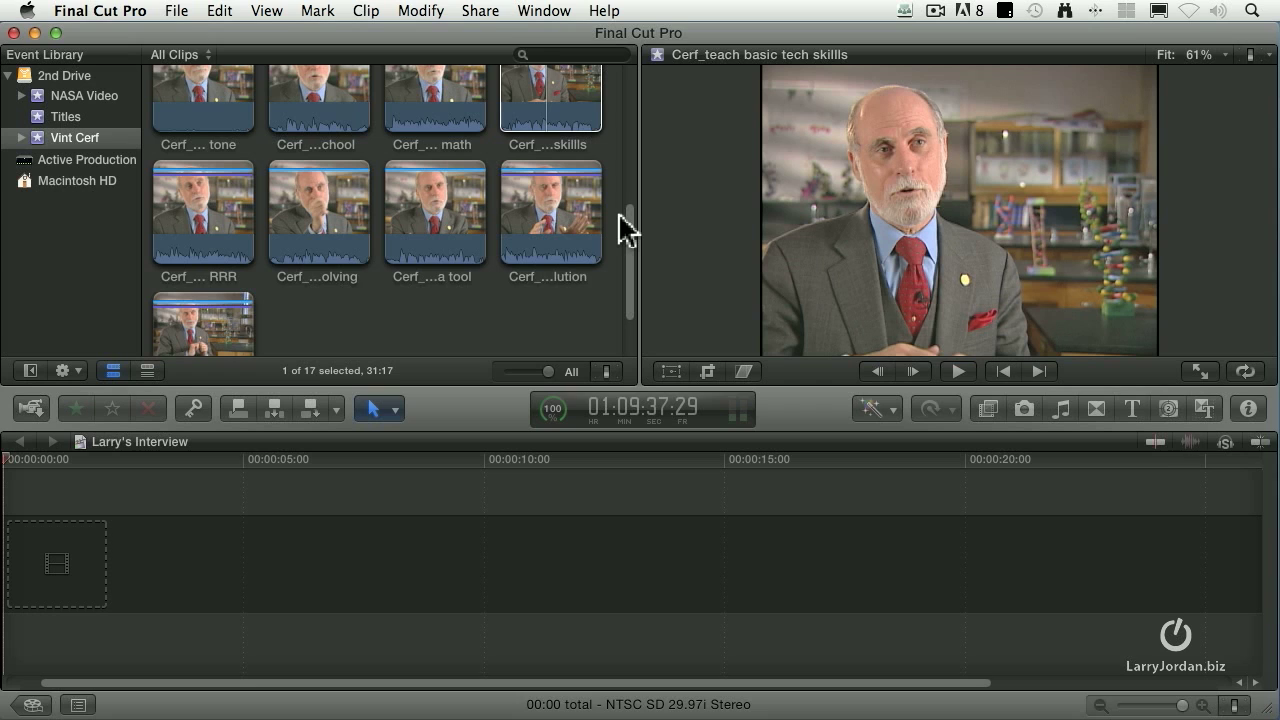
scroll(620, 229, "up", 7)
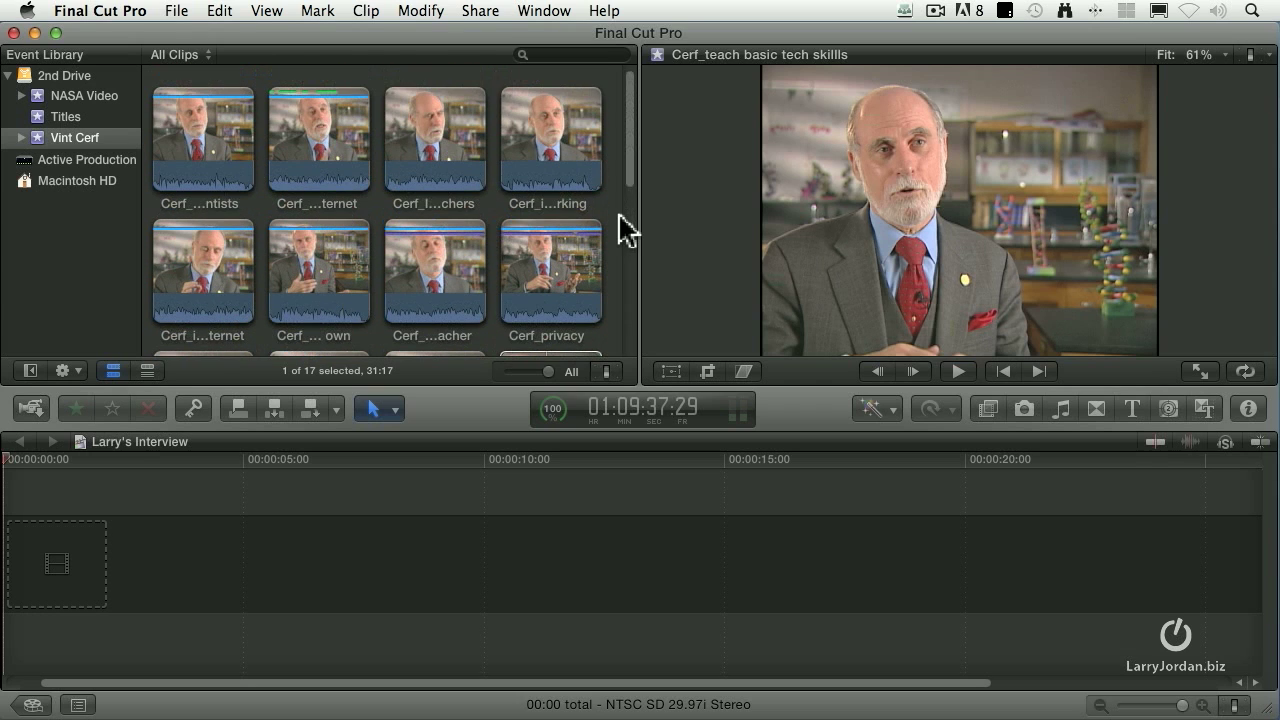
left_click(21, 138)
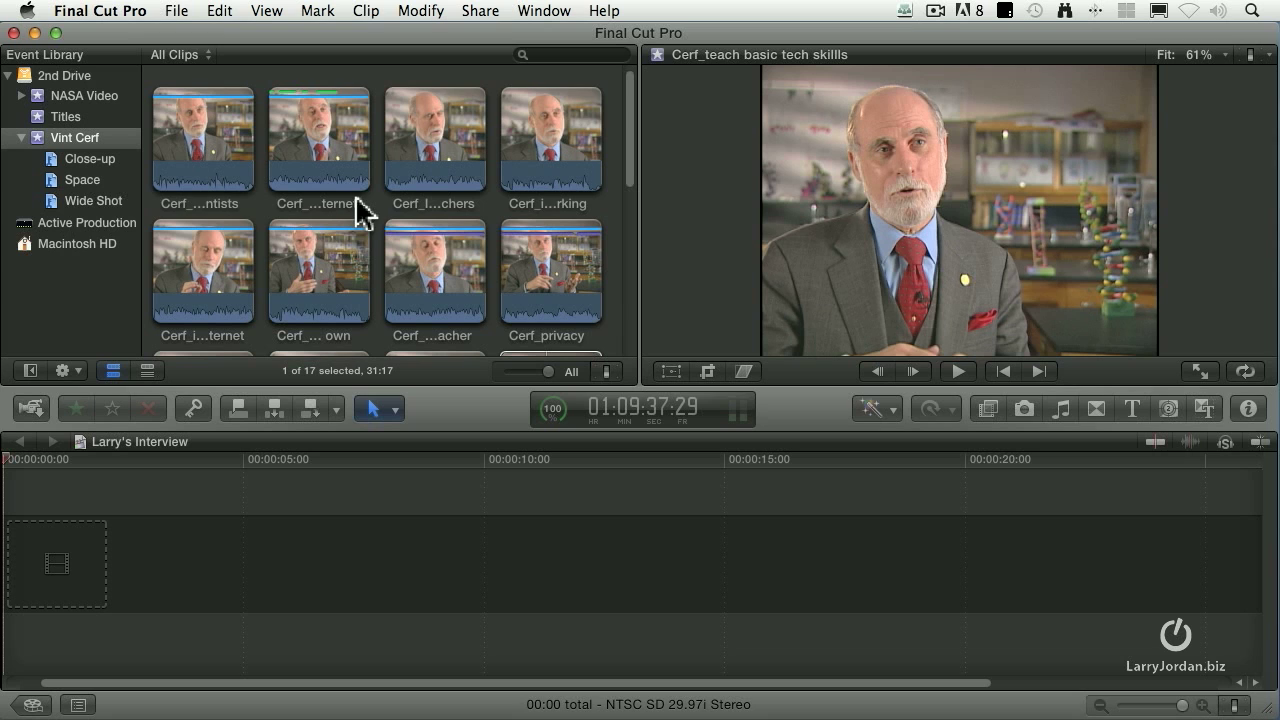
Step: Switch the event browser to list view and select the Cerf_room tone clip
left_click(566, 295)
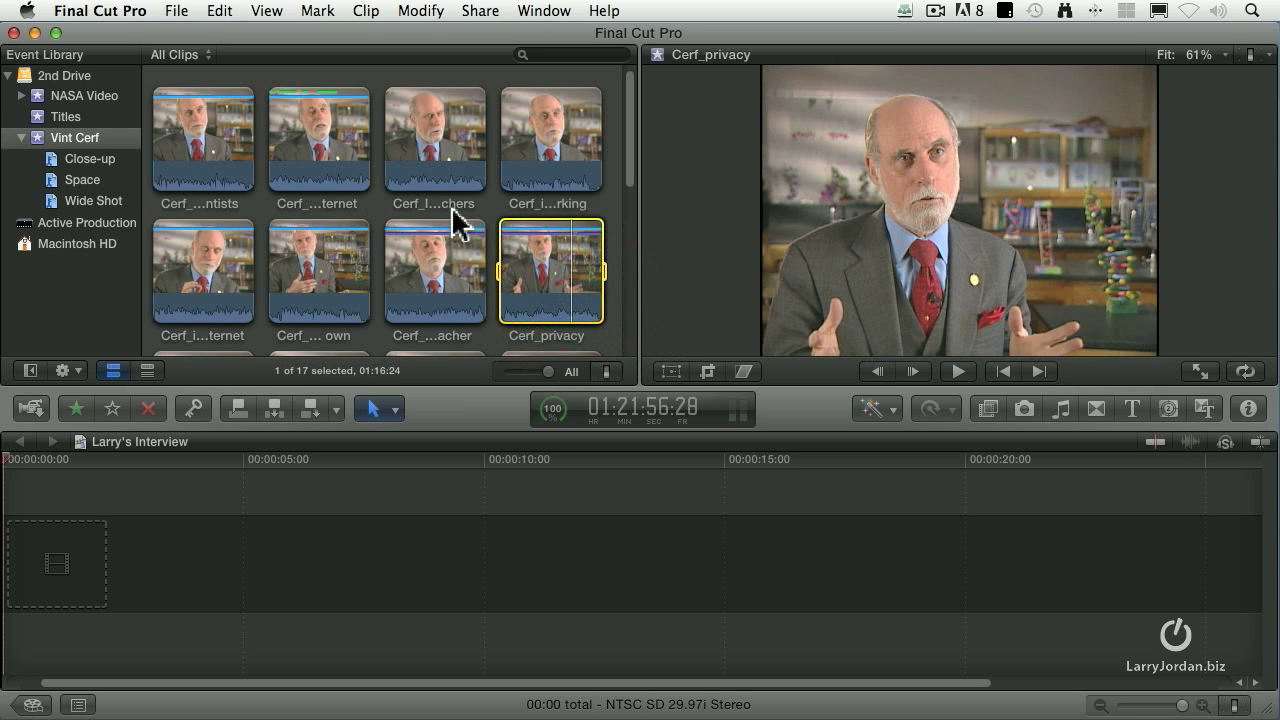
scroll(457, 220, "down", 5)
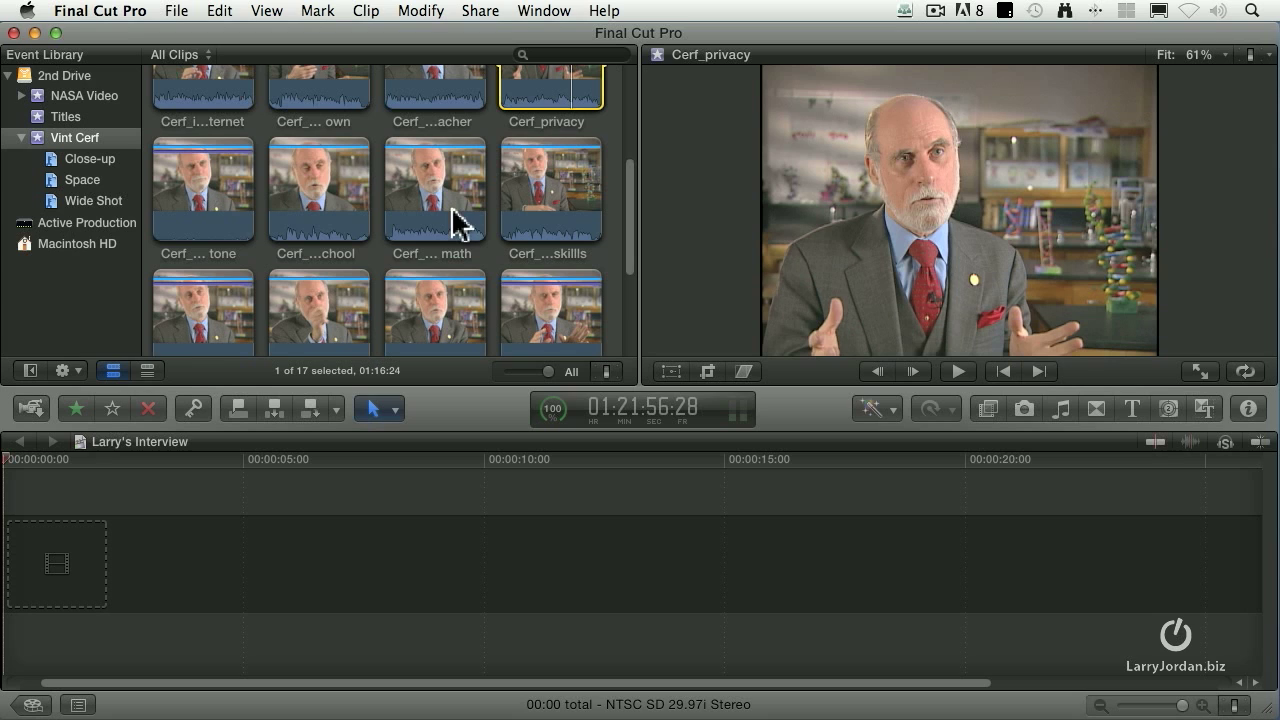
left_click(147, 370)
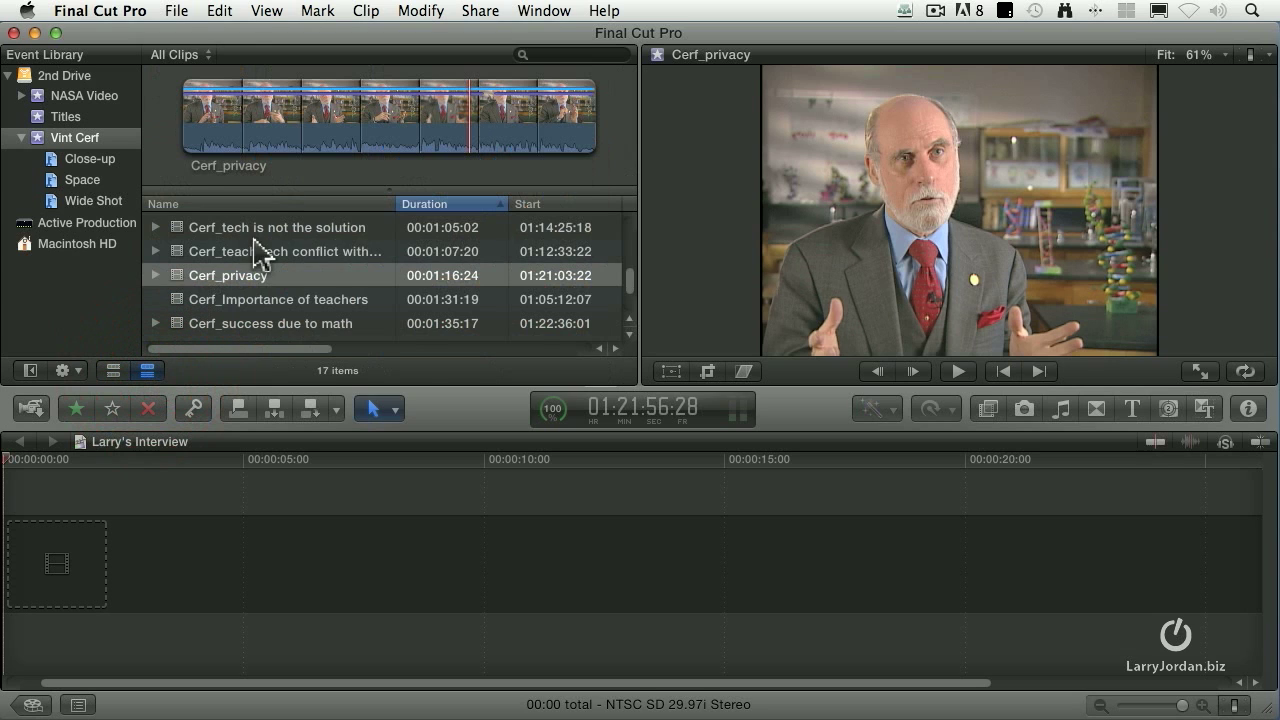
scroll(258, 256, "down", 3)
scroll(318, 272, "up", 2)
scroll(316, 274, "up", 5)
left_click(177, 227)
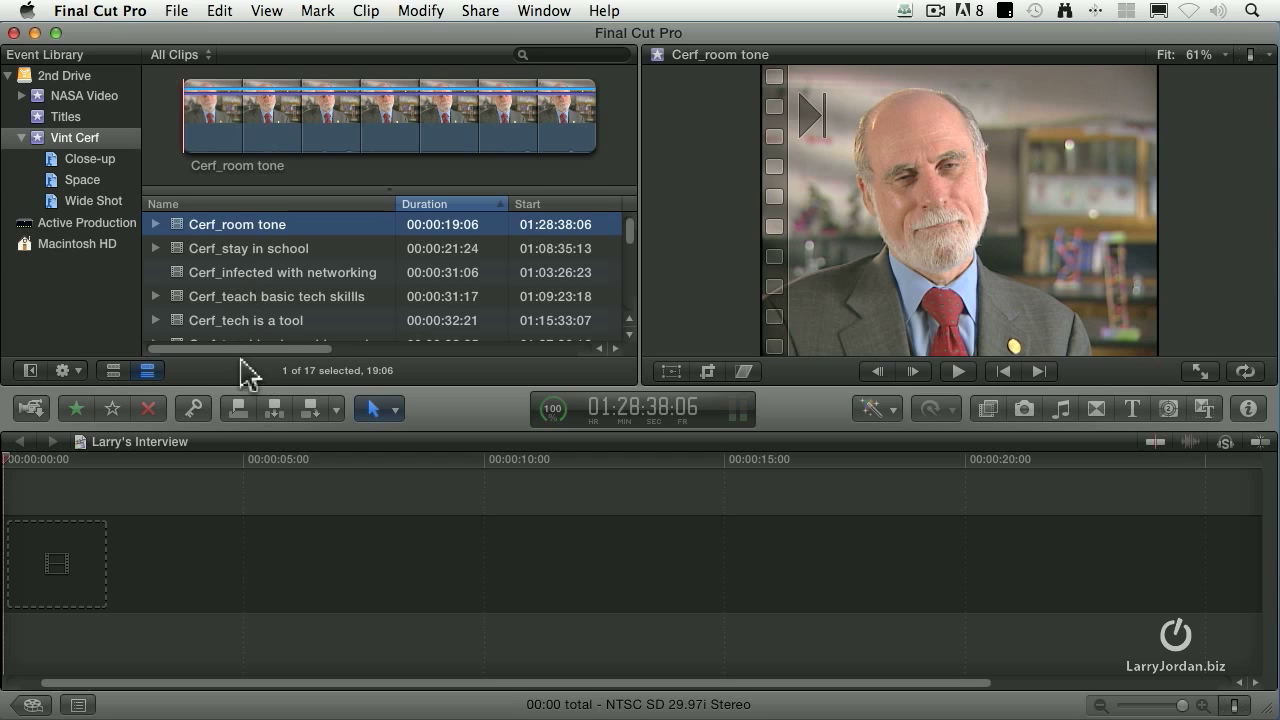
Step: Assign Room Tone as the fifth keyword shortcut and apply it to the Cerf_room tone clip
left_click(193, 408)
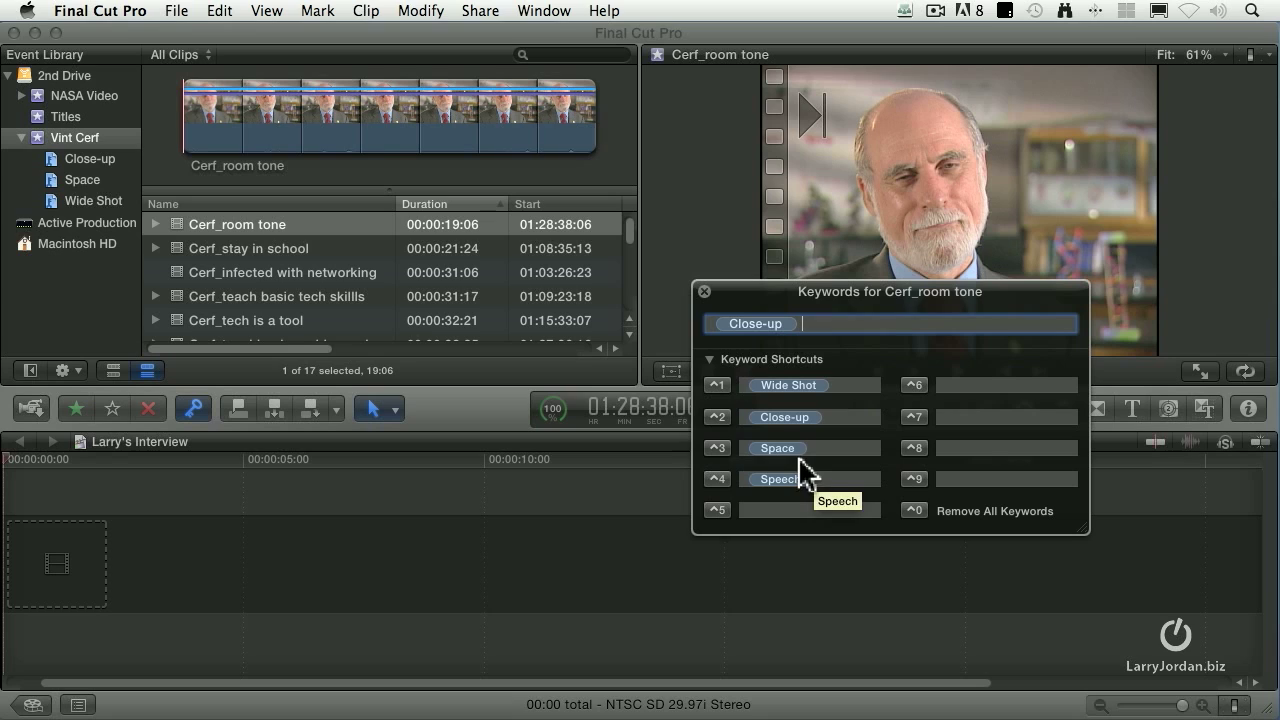
left_click(799, 511)
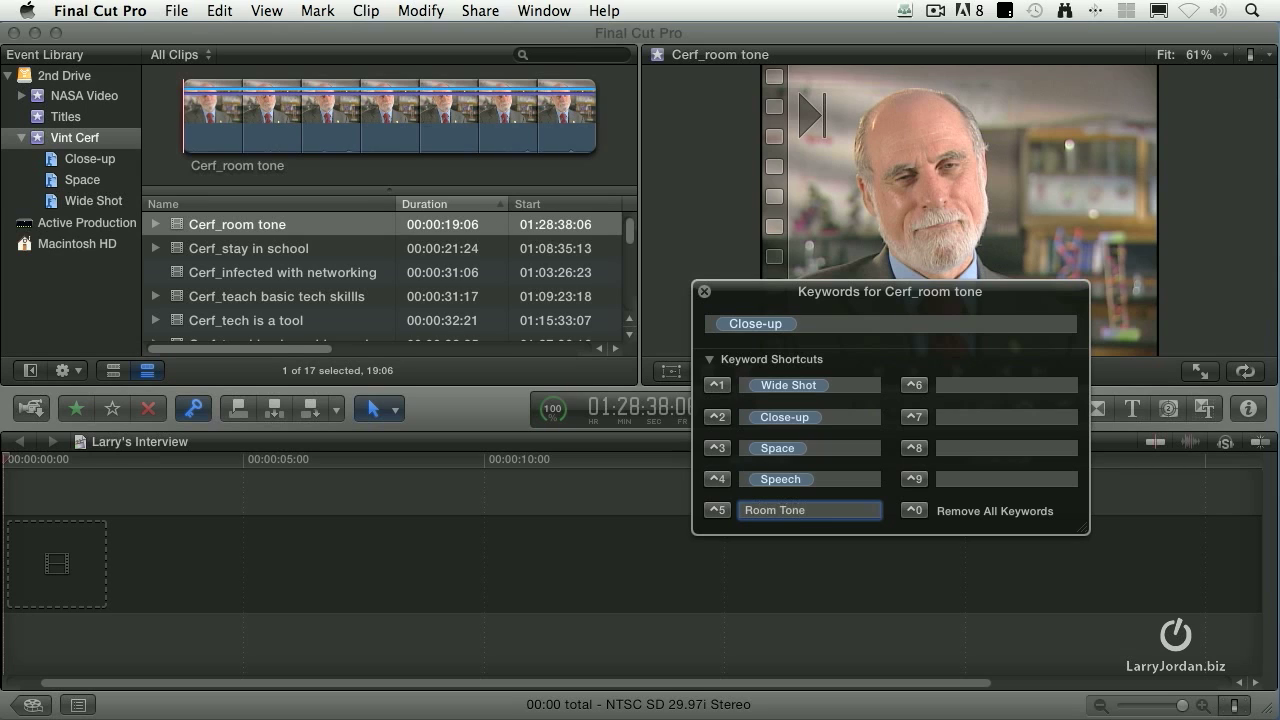
left_click(365, 143)
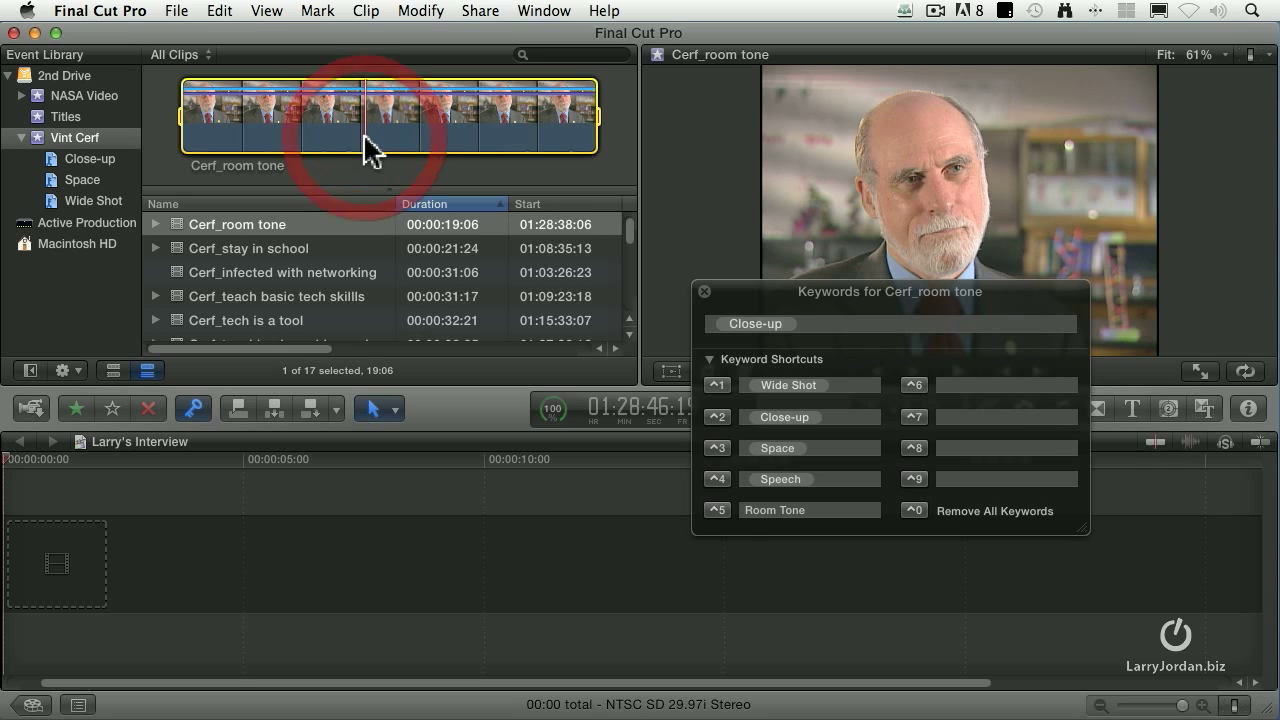
left_click(717, 510)
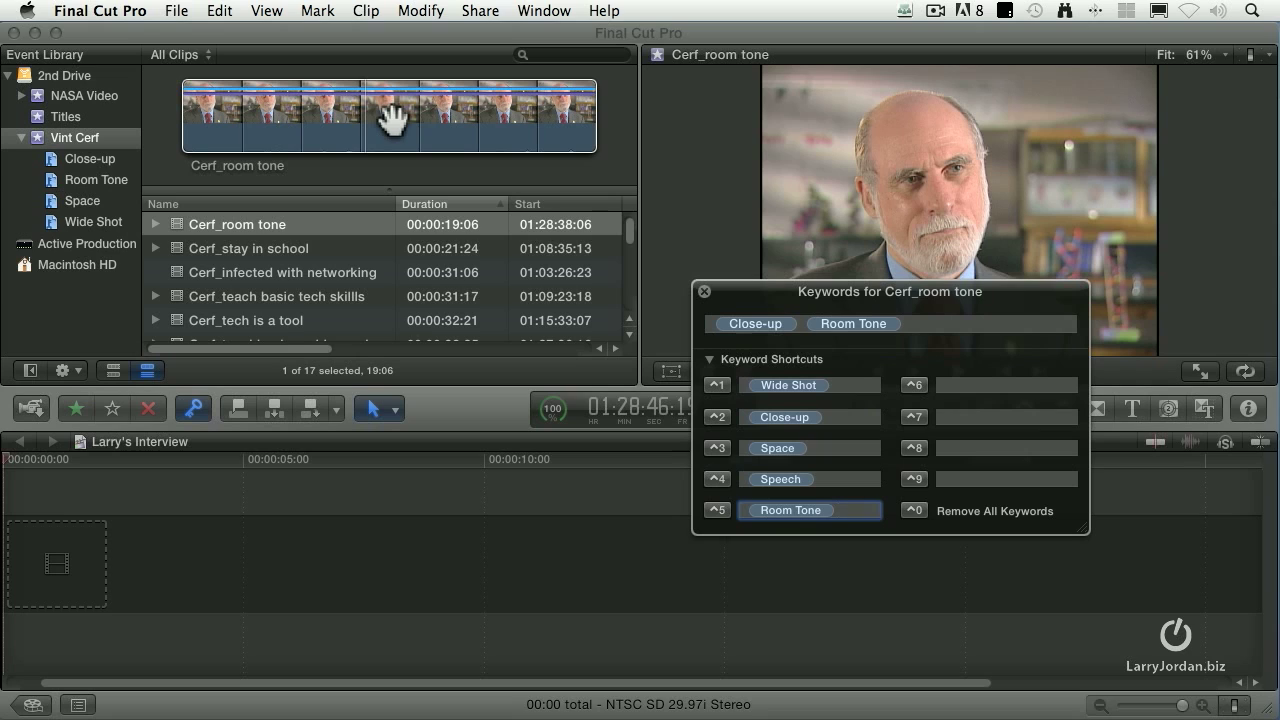
left_click(704, 291)
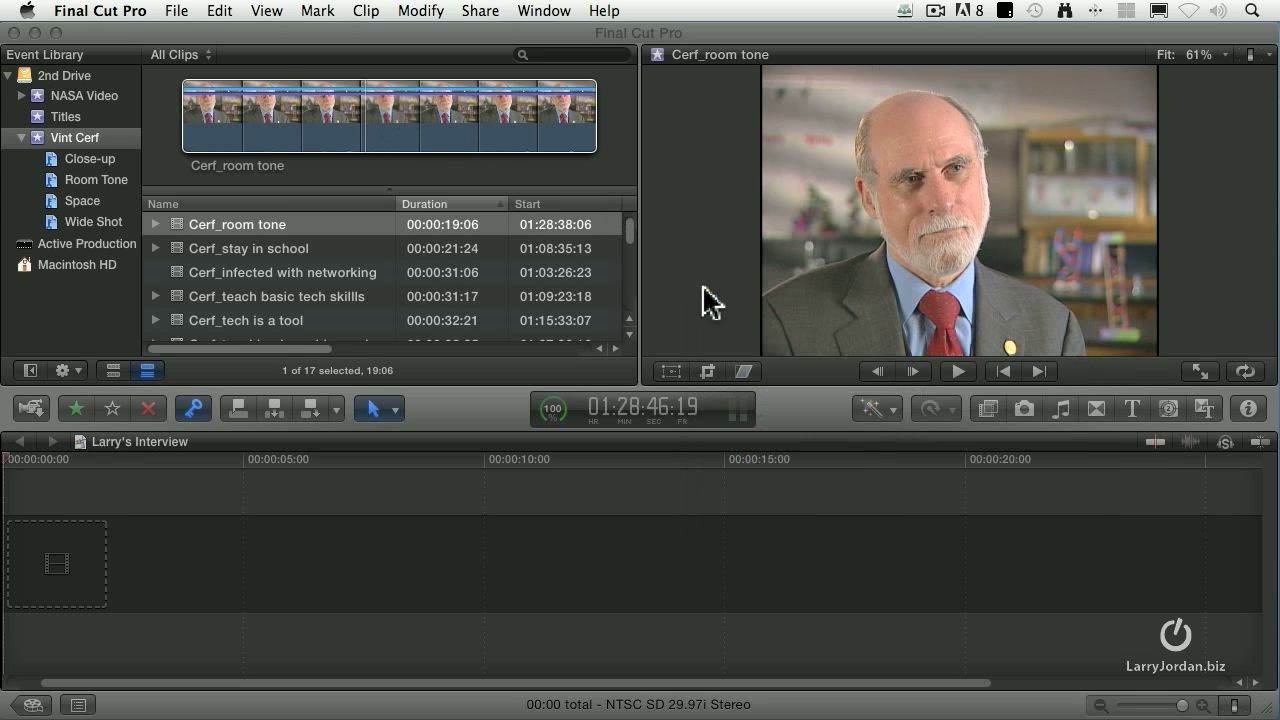
Step: Return the event browser to filmstrip view and reduce the clip height so more thumbnails fit
left_click(112, 370)
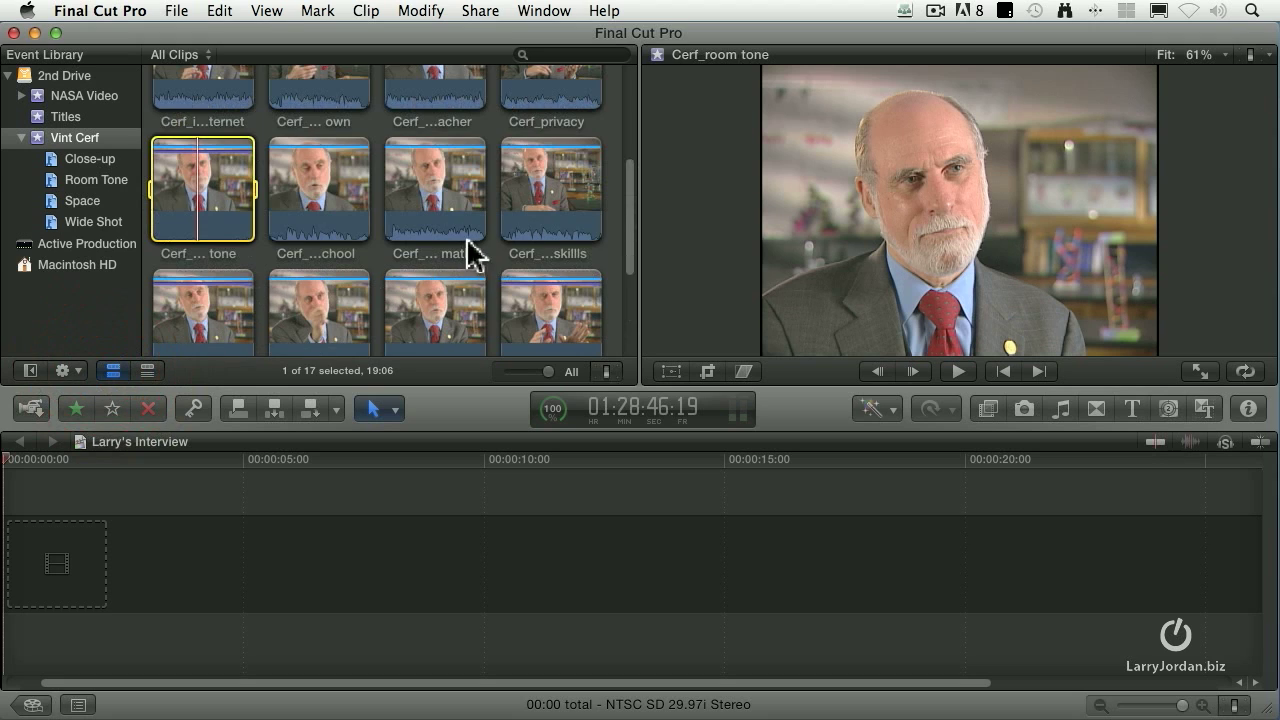
left_click(606, 371)
left_click_drag(646, 295, 619, 295)
left_click(606, 368)
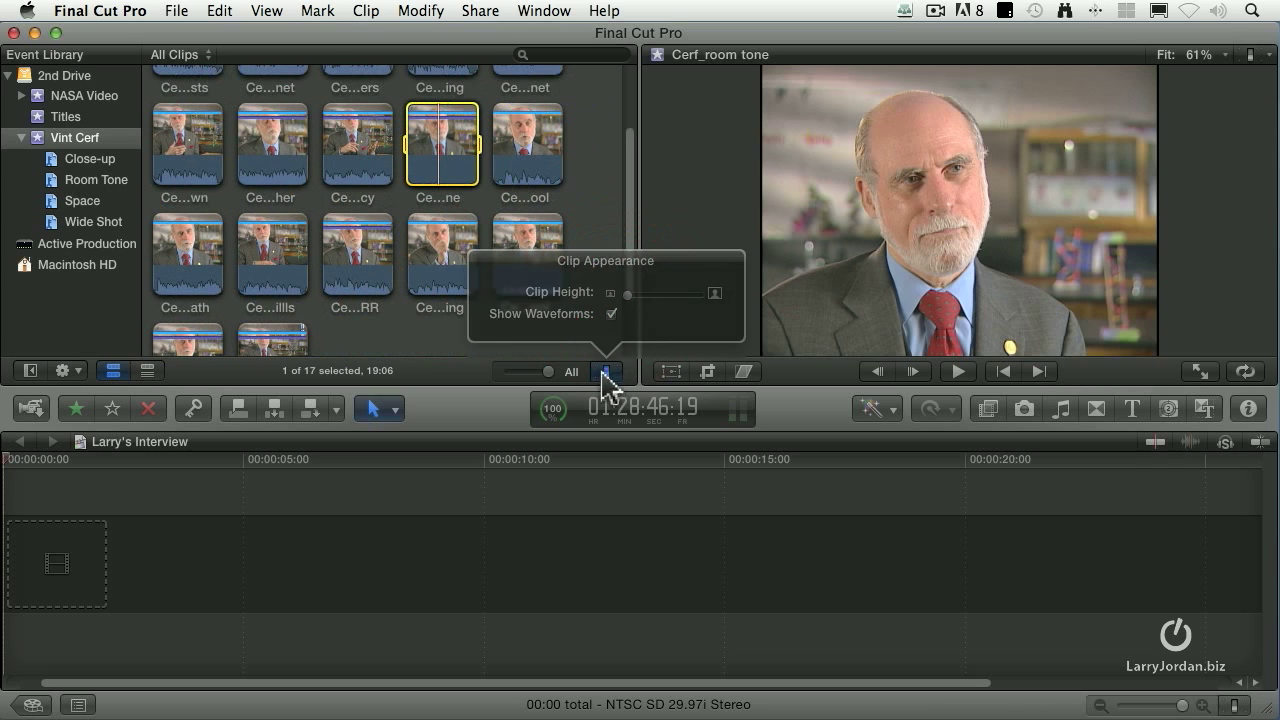
left_click(571, 194)
Step: Select the first five clips of the event, open the keyword editor for them, and close it without applying a keyword
scroll(577, 194, "up", 2)
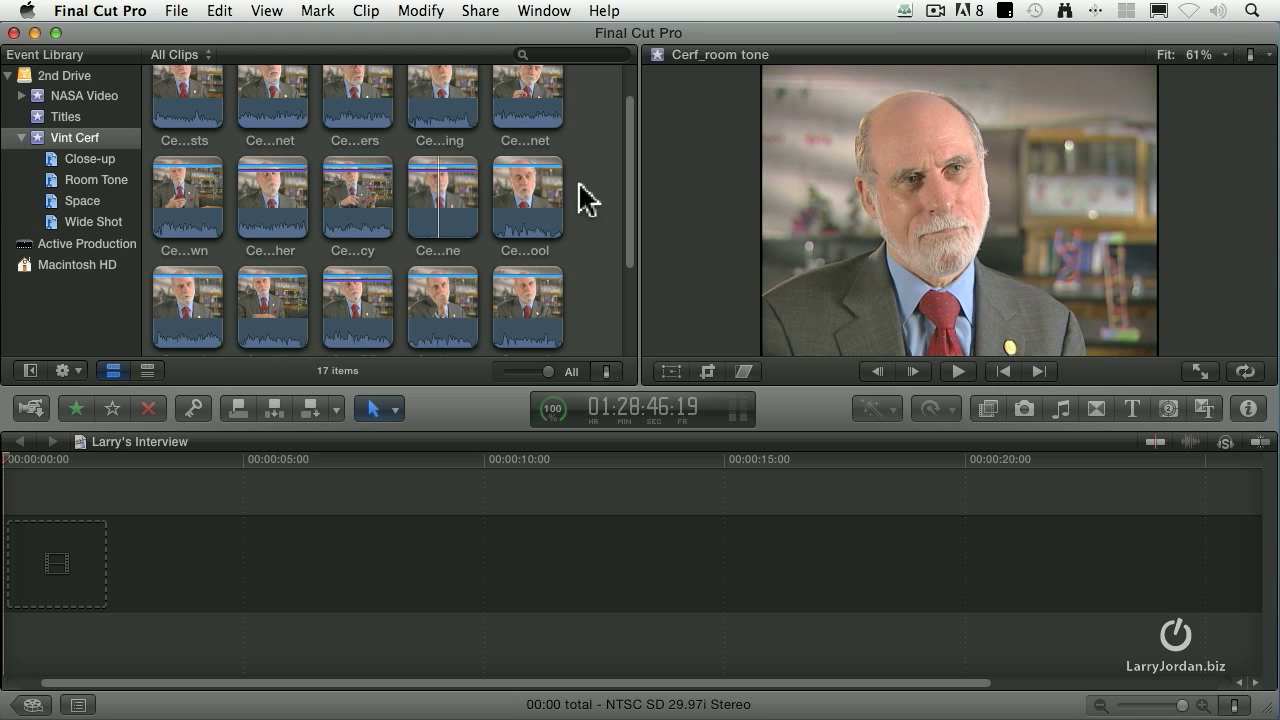
scroll(565, 194, "up", 1)
left_click(195, 150)
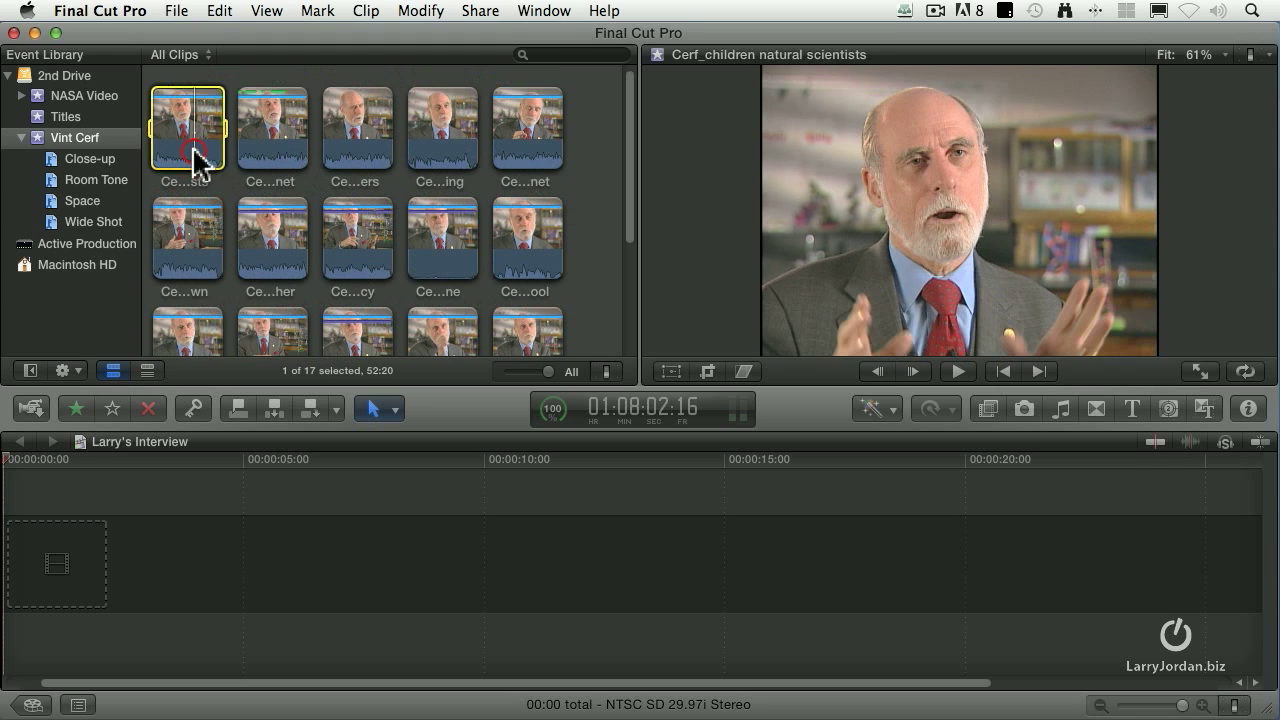
left_click(255, 143, "super")
left_click(357, 140, "super")
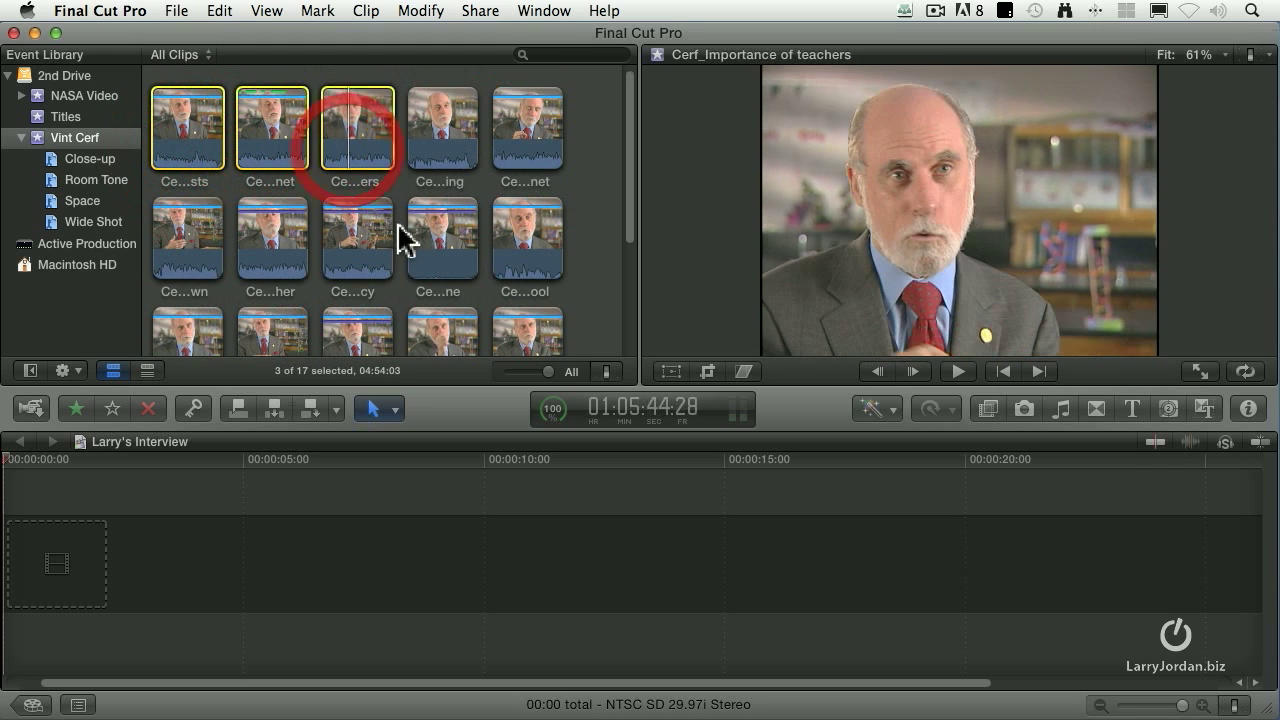
left_click(438, 155, "super")
left_click(540, 150, "super")
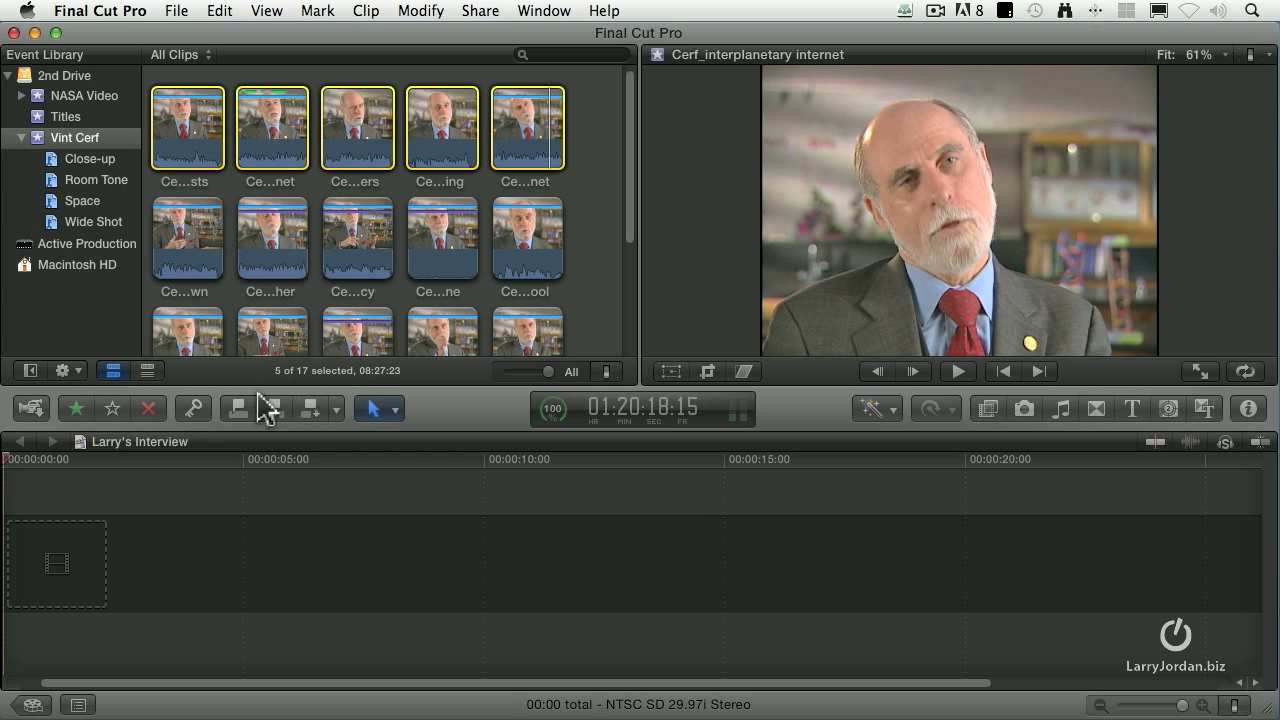
left_click(193, 408)
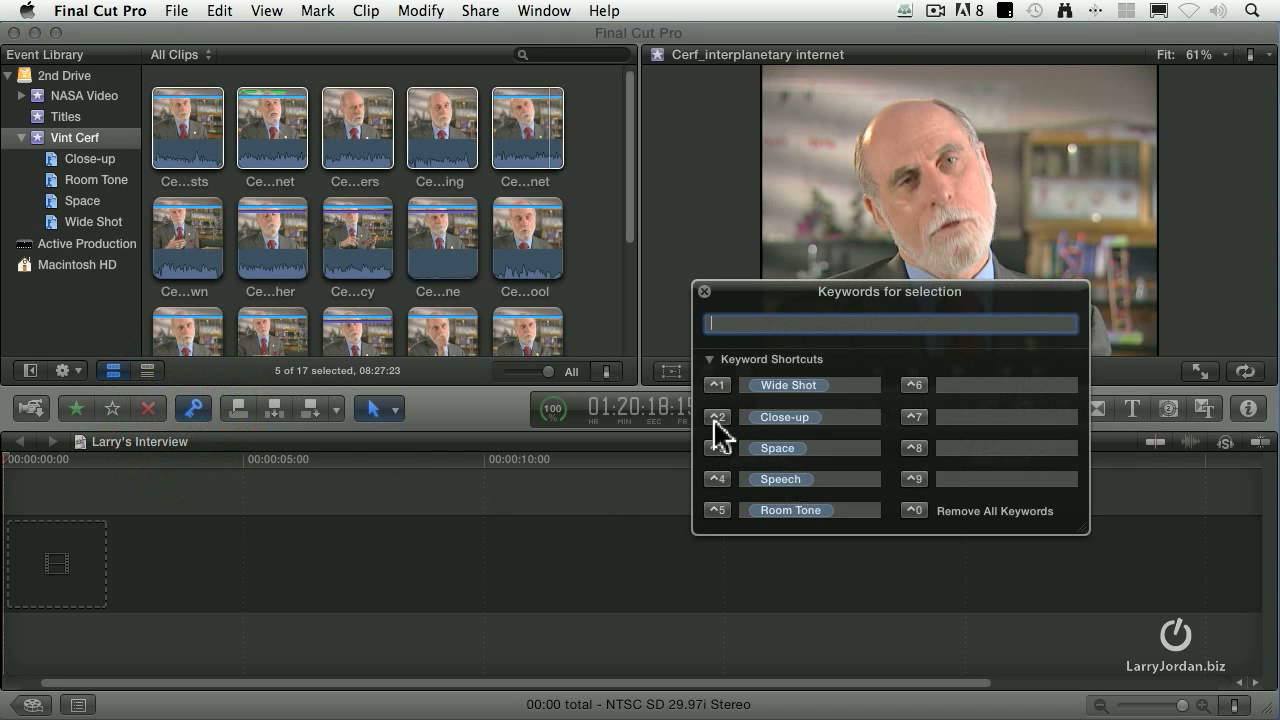
left_click(704, 291)
left_click(600, 247)
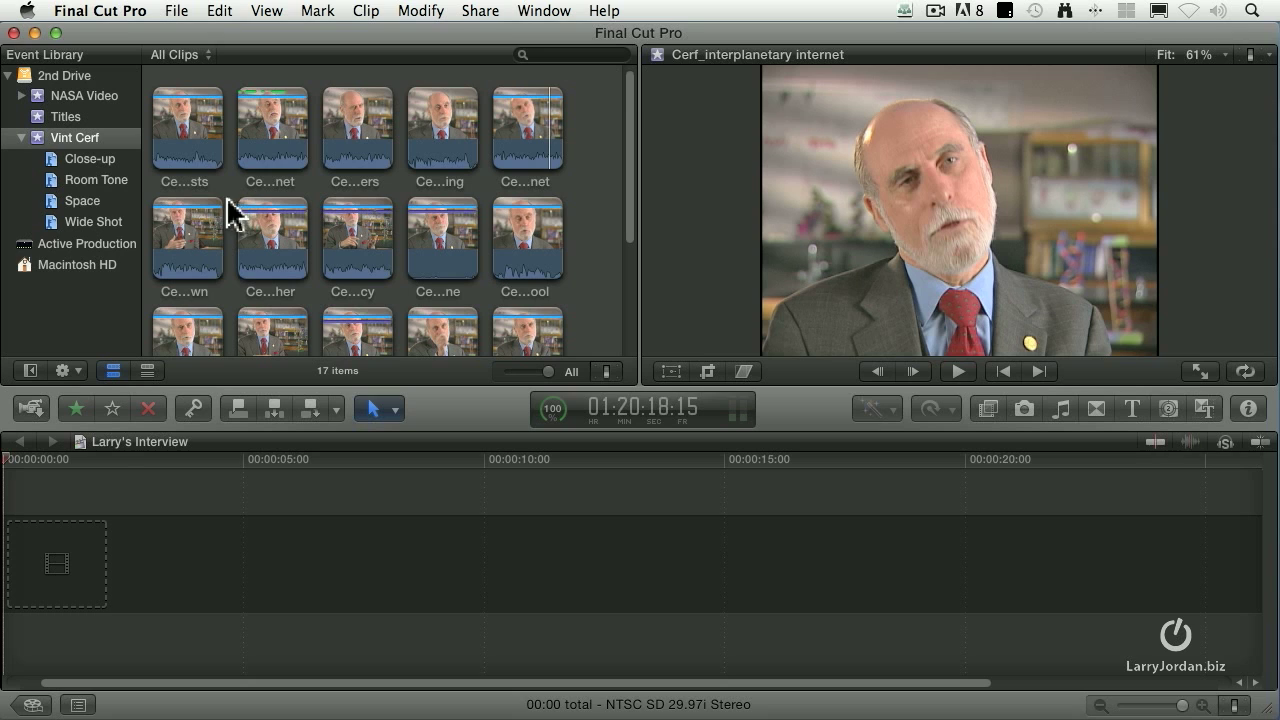
Step: View the clips in the Close-up, Room Tone, Wide Shot and Space keyword collections in turn
left_click(60, 162)
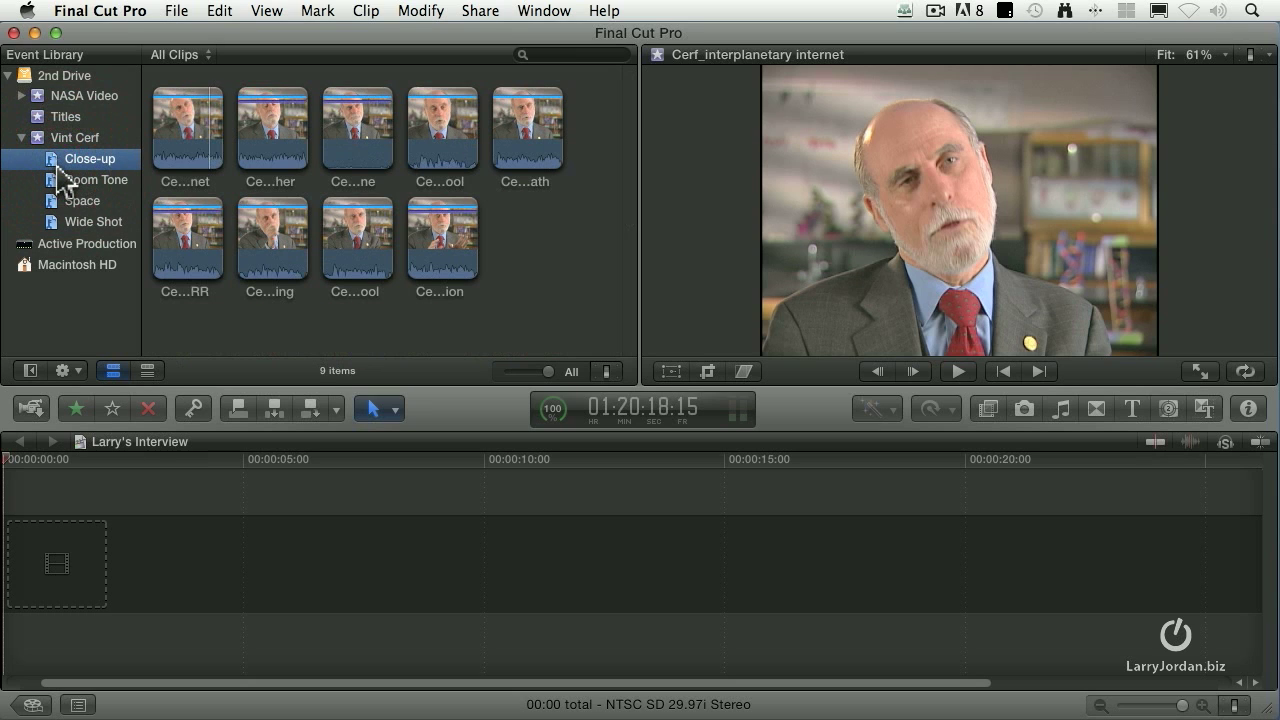
left_click(60, 183)
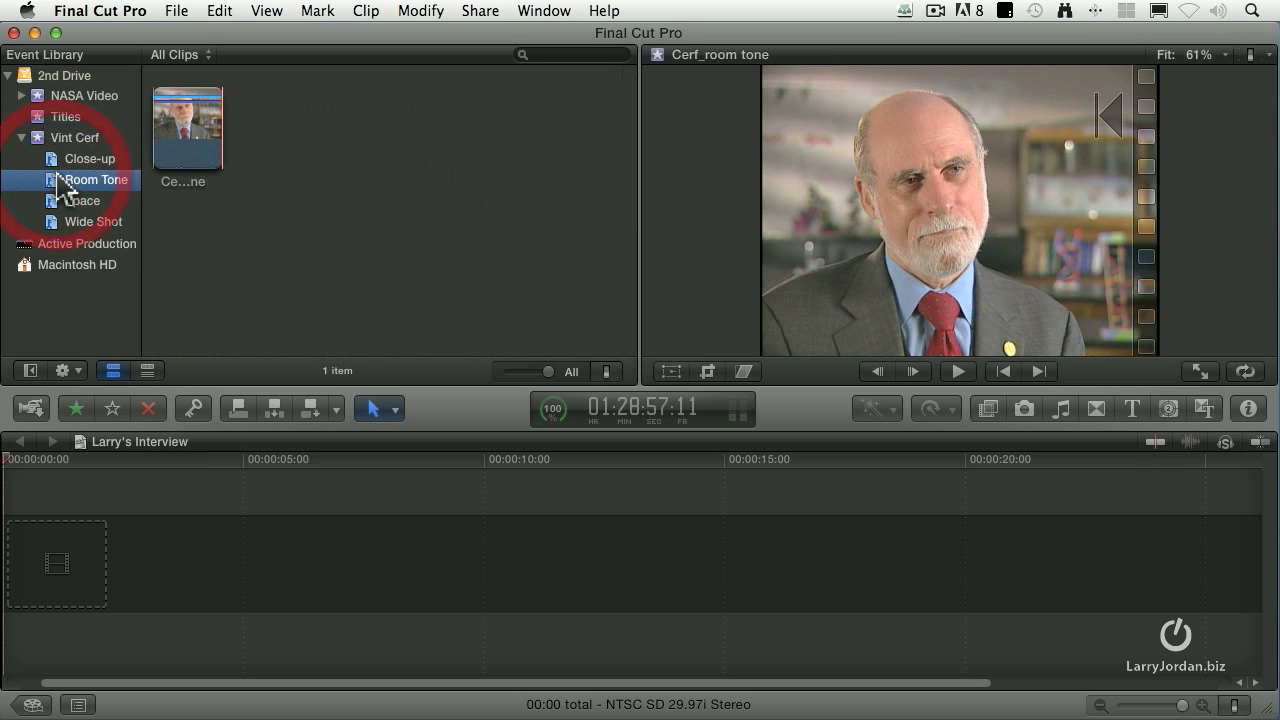
left_click(57, 224)
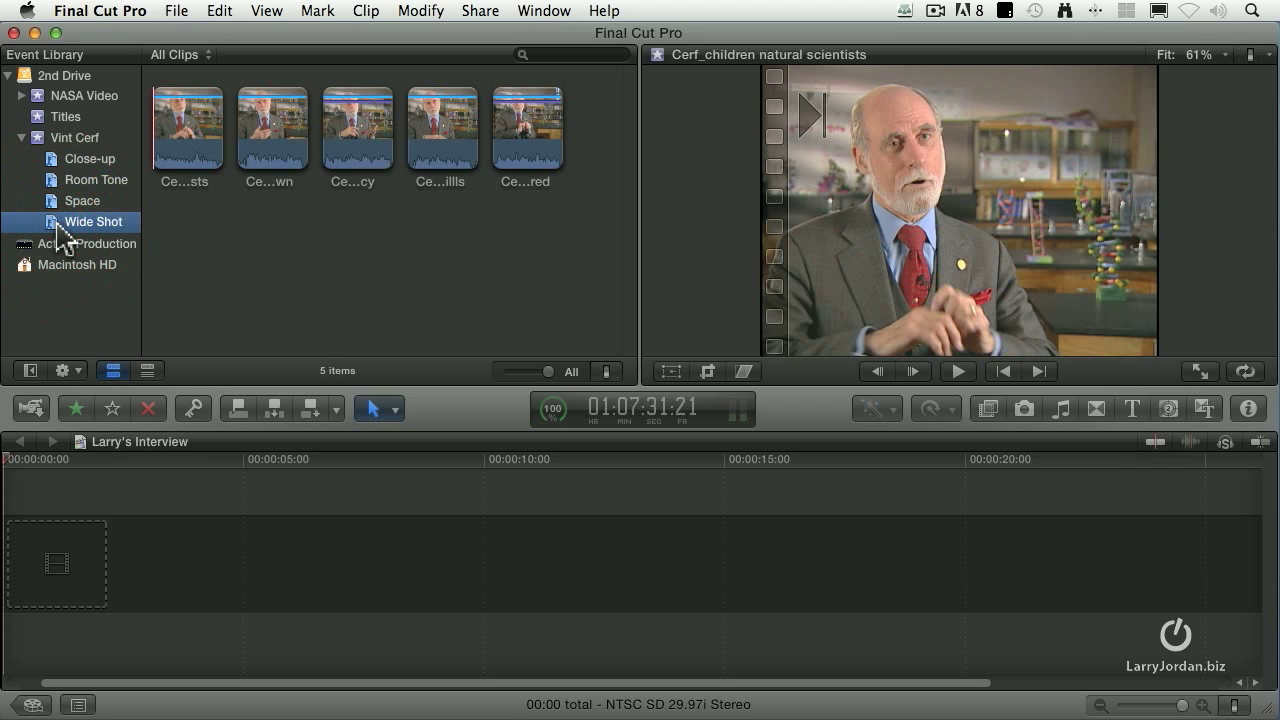
left_click(53, 203)
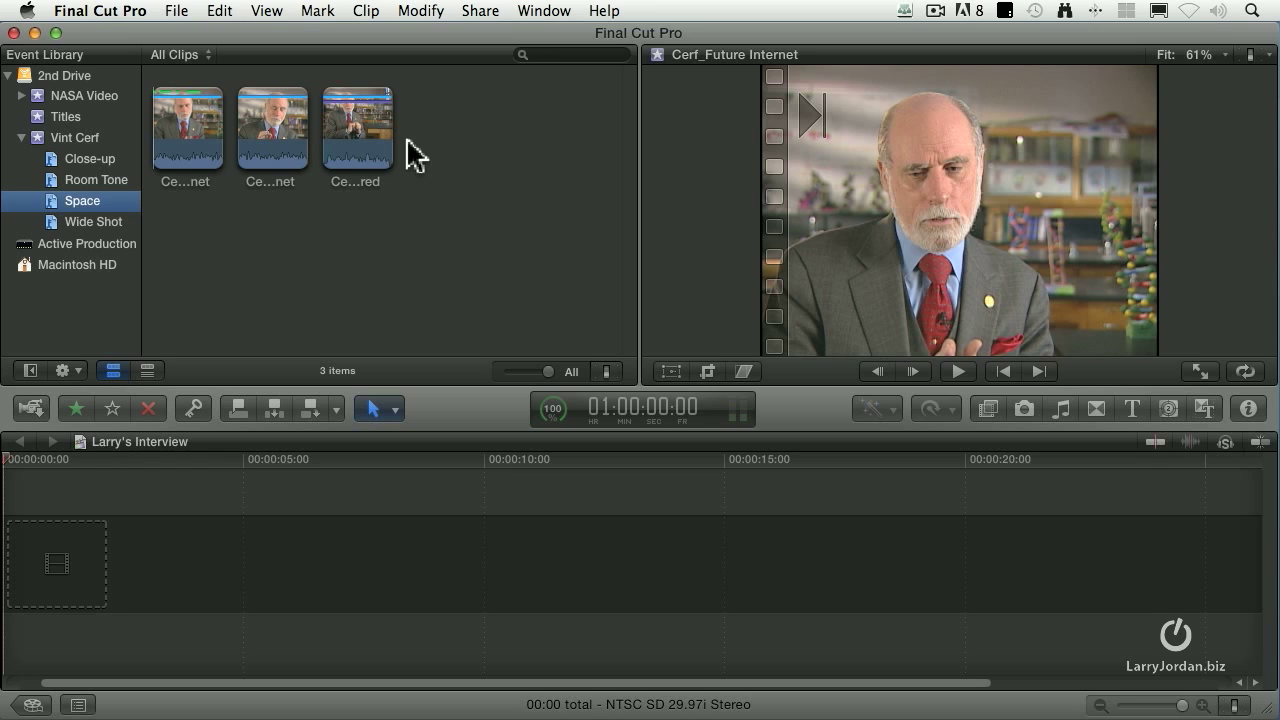
Step: Try marking a range of about 1:10 within the Cerf_interplanetary internet clip, and reselect the whole clip
left_click(187, 138)
left_click(261, 148)
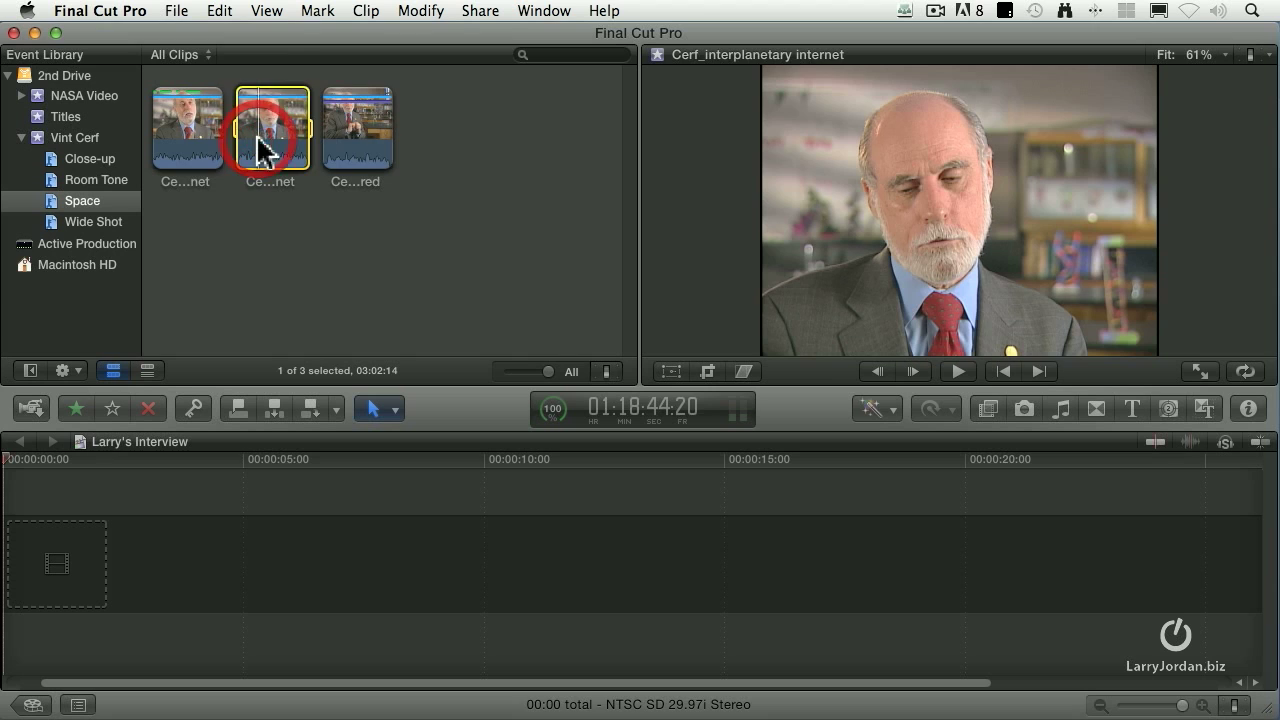
left_click(366, 148)
left_click(270, 142)
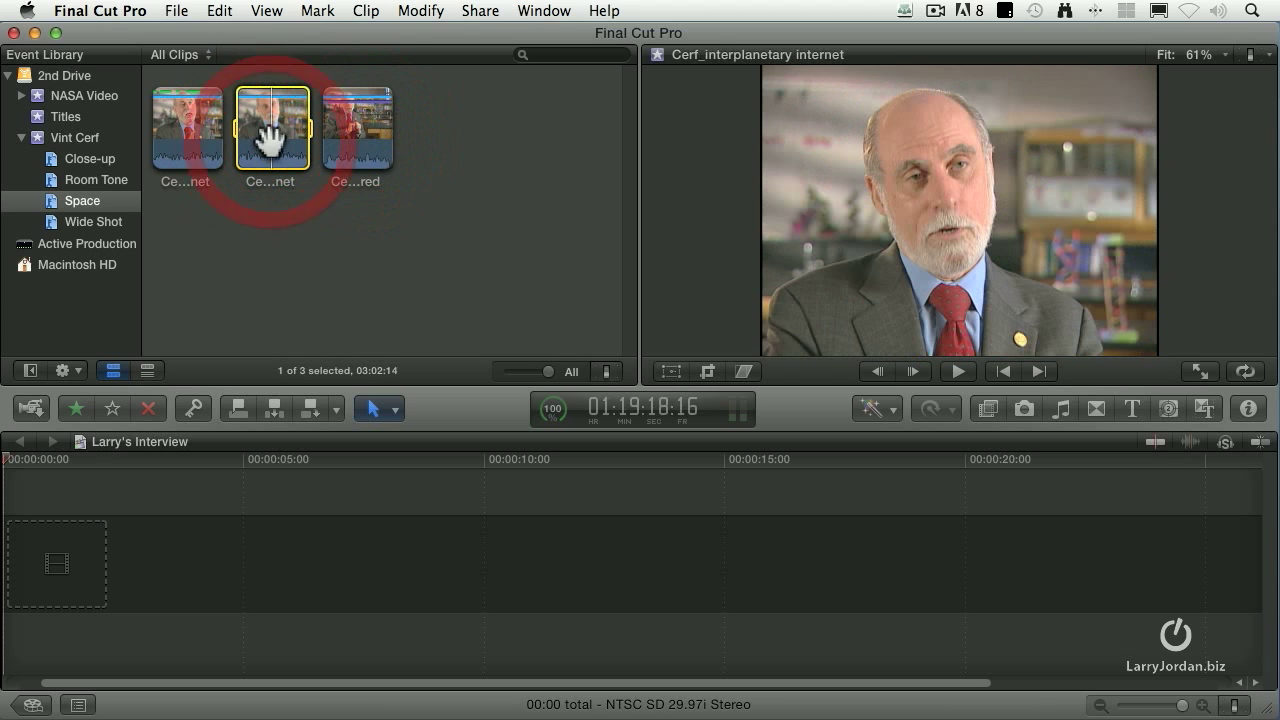
left_click_drag(238, 127, 281, 123)
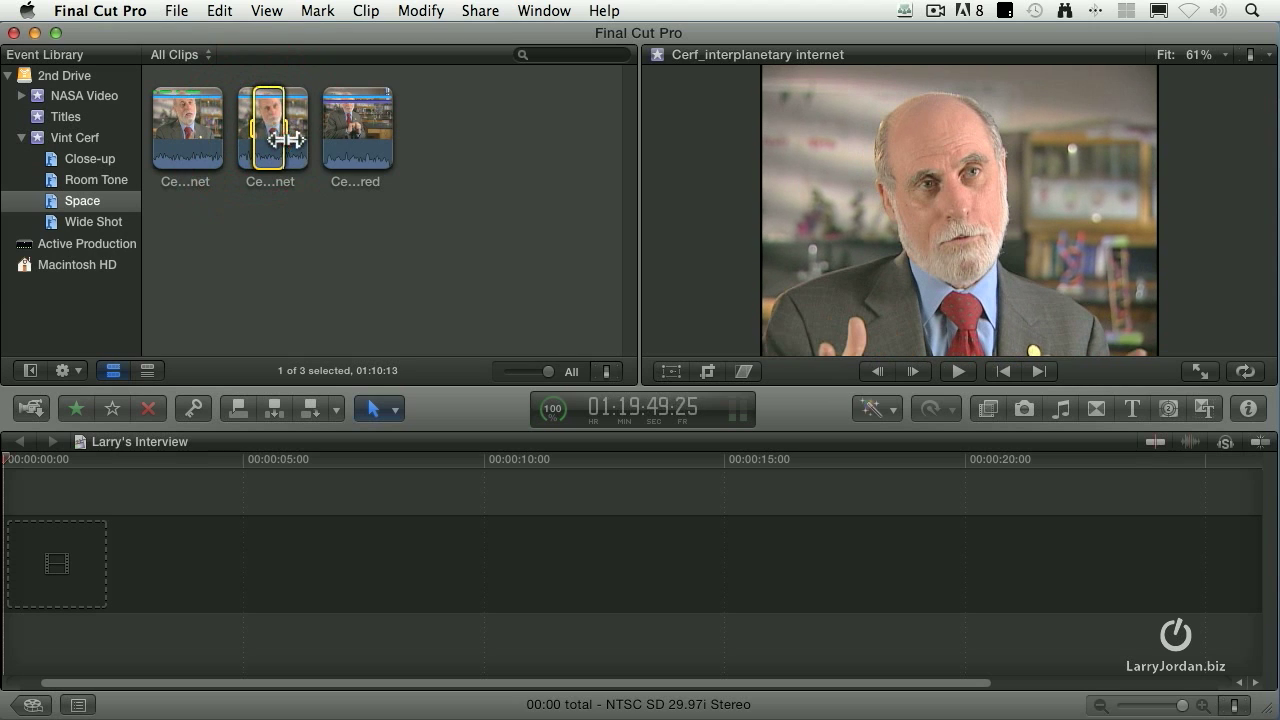
left_click(370, 150)
left_click(297, 140)
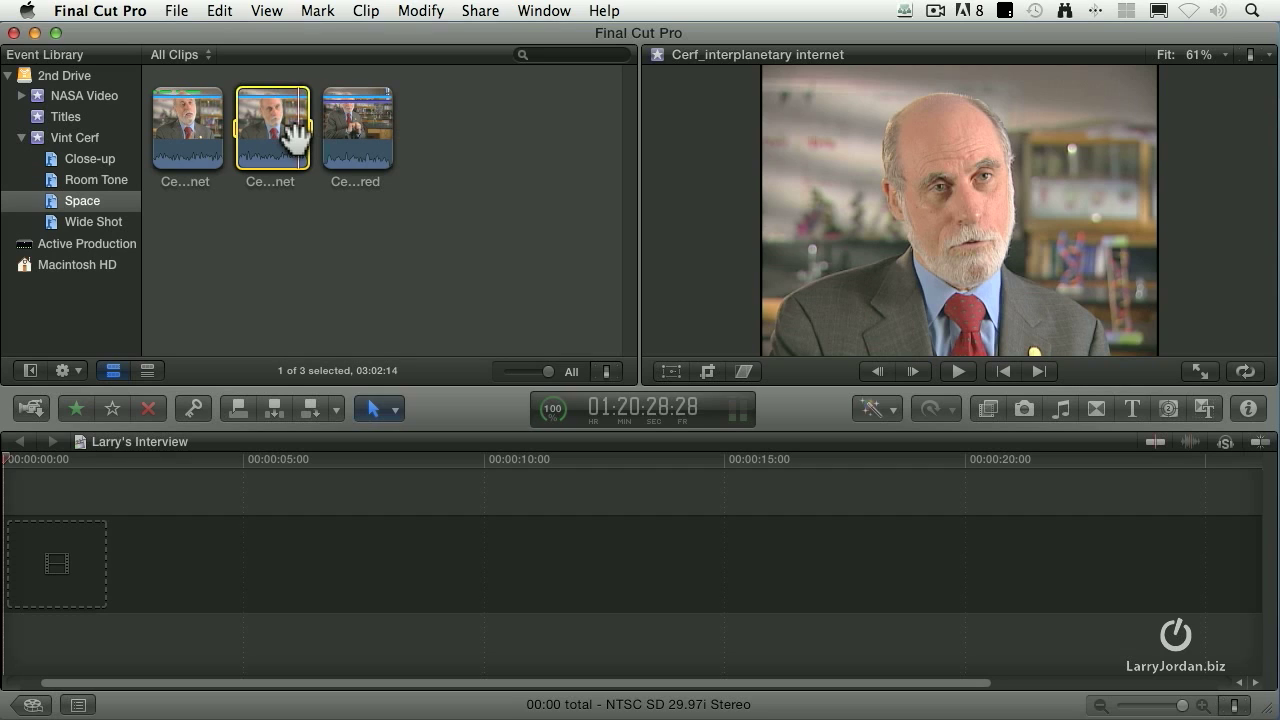
left_click(354, 179)
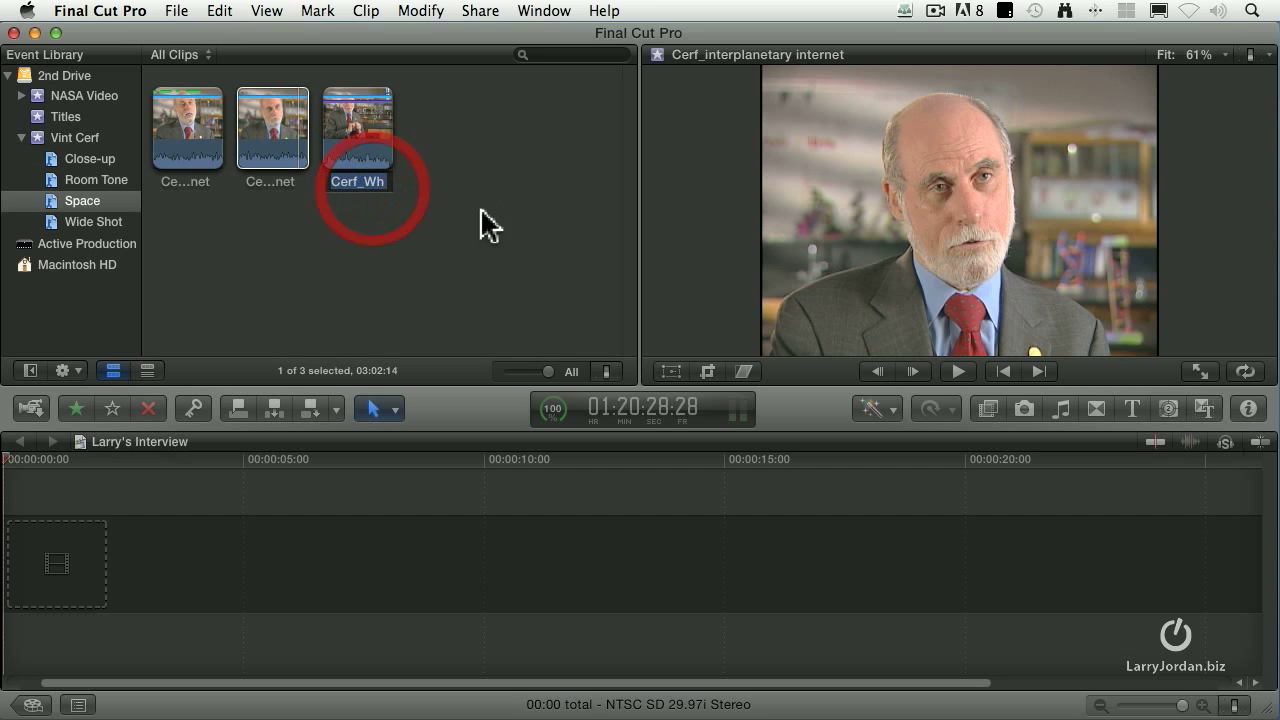
Step: Increase the clip height so the thumbnails of the Space collection are larger
left_click(608, 372)
left_click_drag(632, 294, 663, 303)
left_click(607, 375)
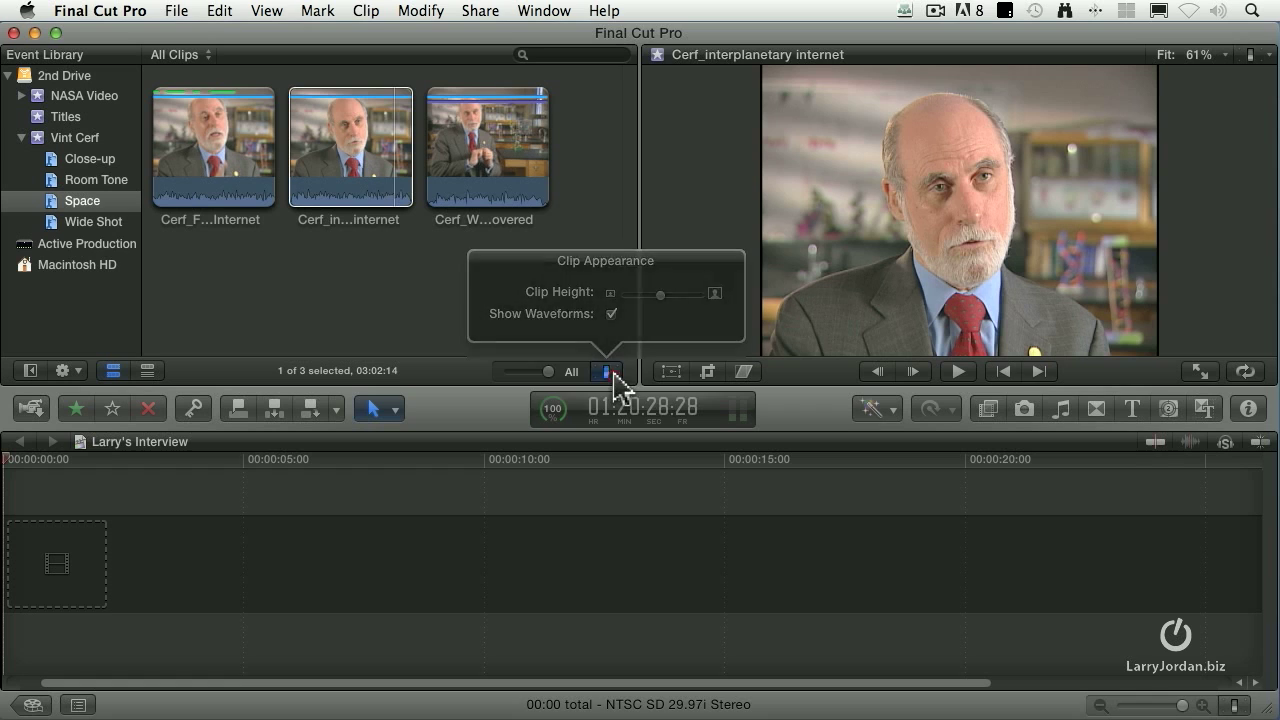
Step: Select the Cerf_What he discovered clip and jump the playhead to its start and on to its end
left_click(466, 190)
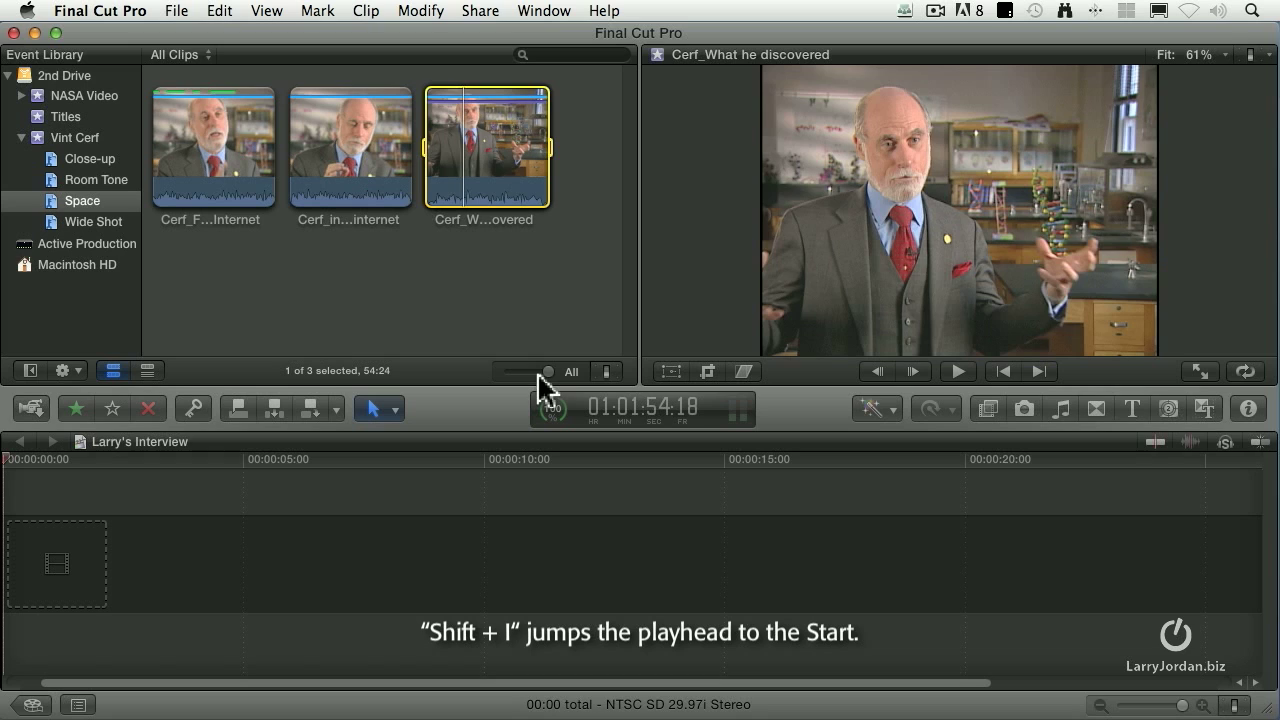
key("shift+i")
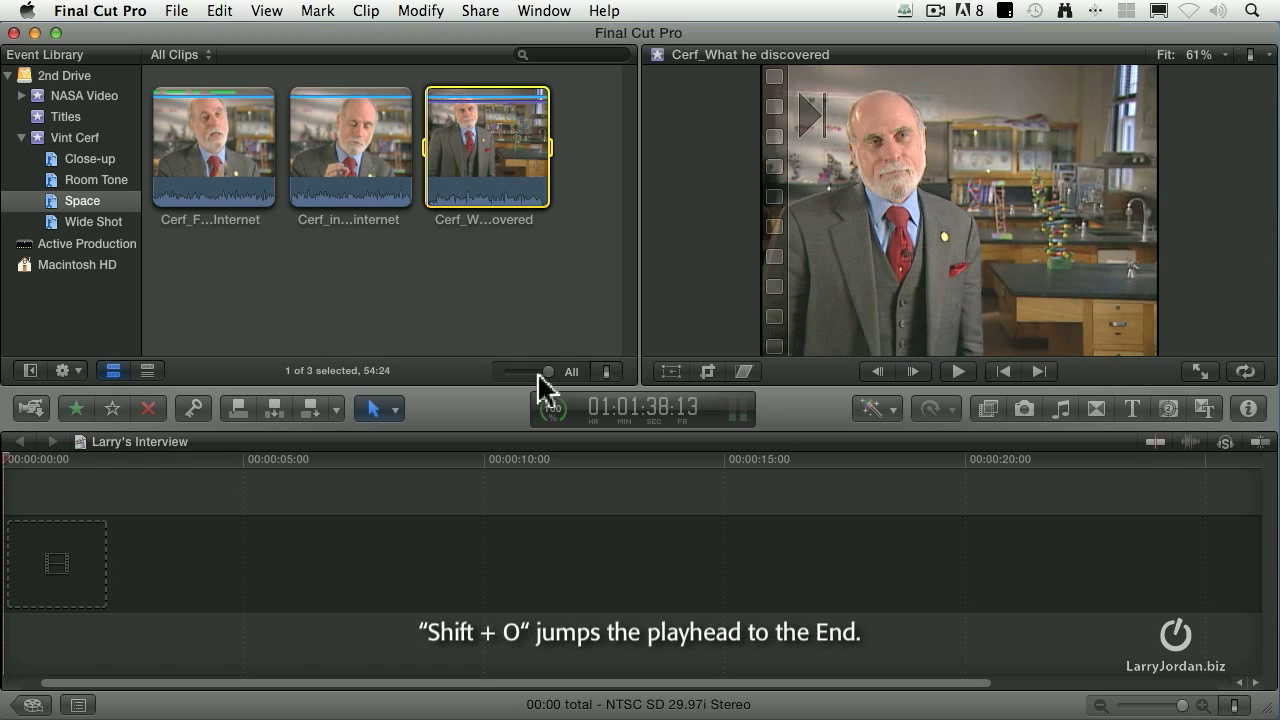
key("shift+o")
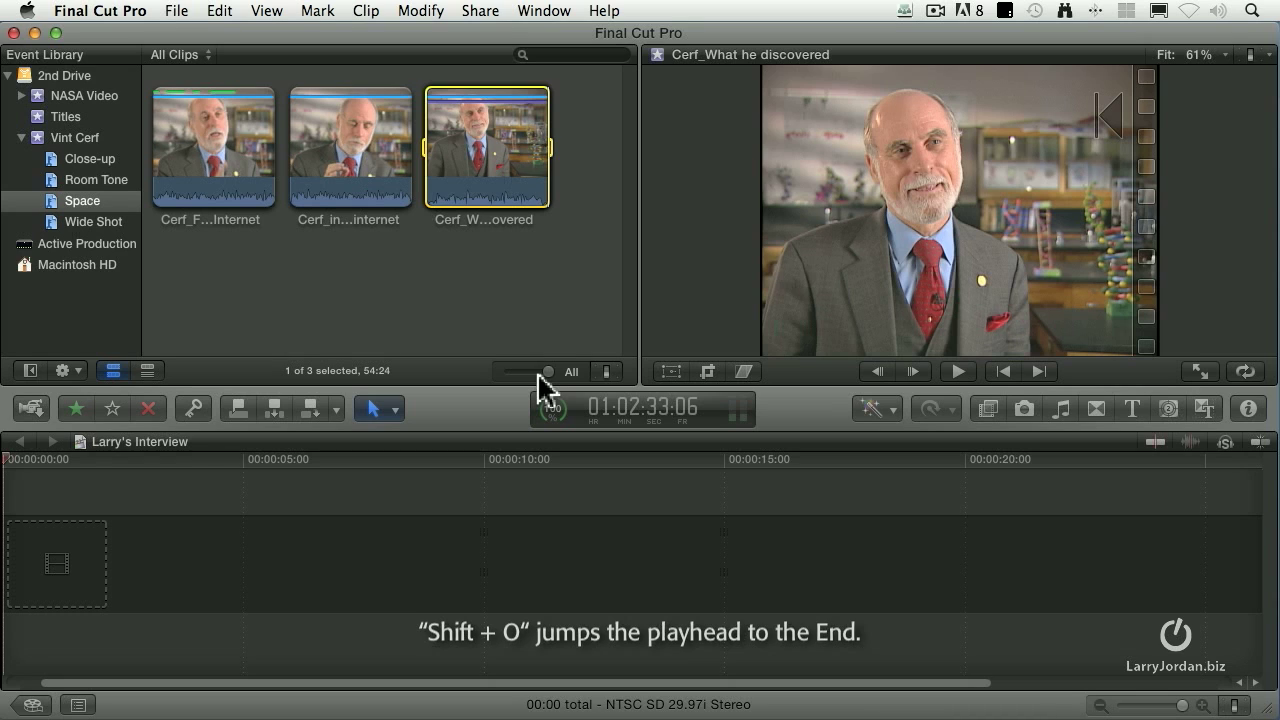
Step: Play the Cerf_What he discovered clip from its start, then the opening of the Cerf_Future Internet clip
key("shift+i")
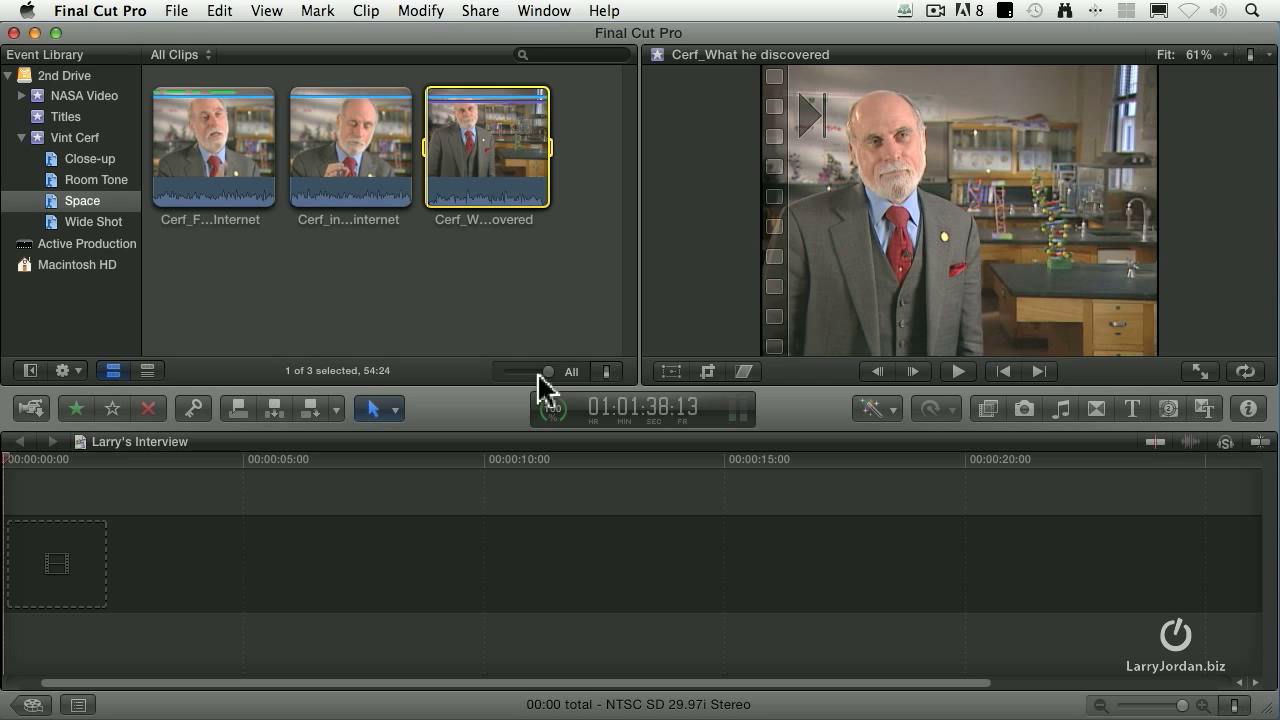
key("space")
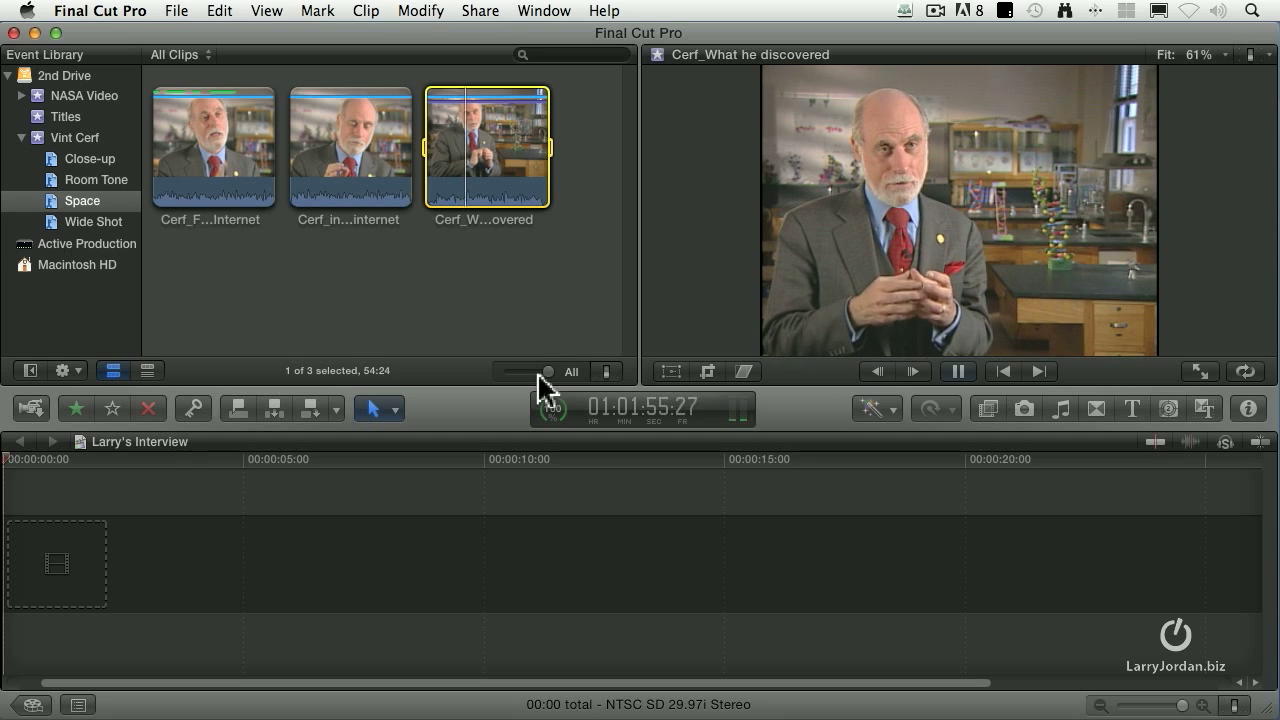
key("space")
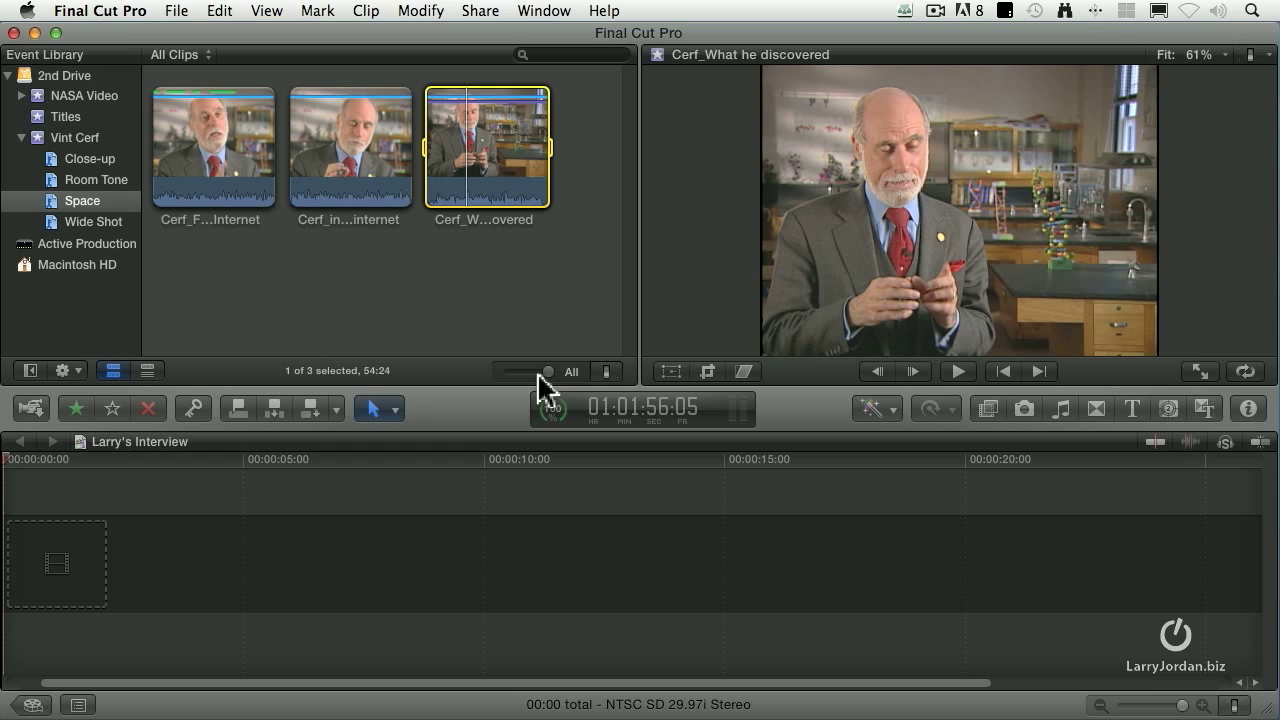
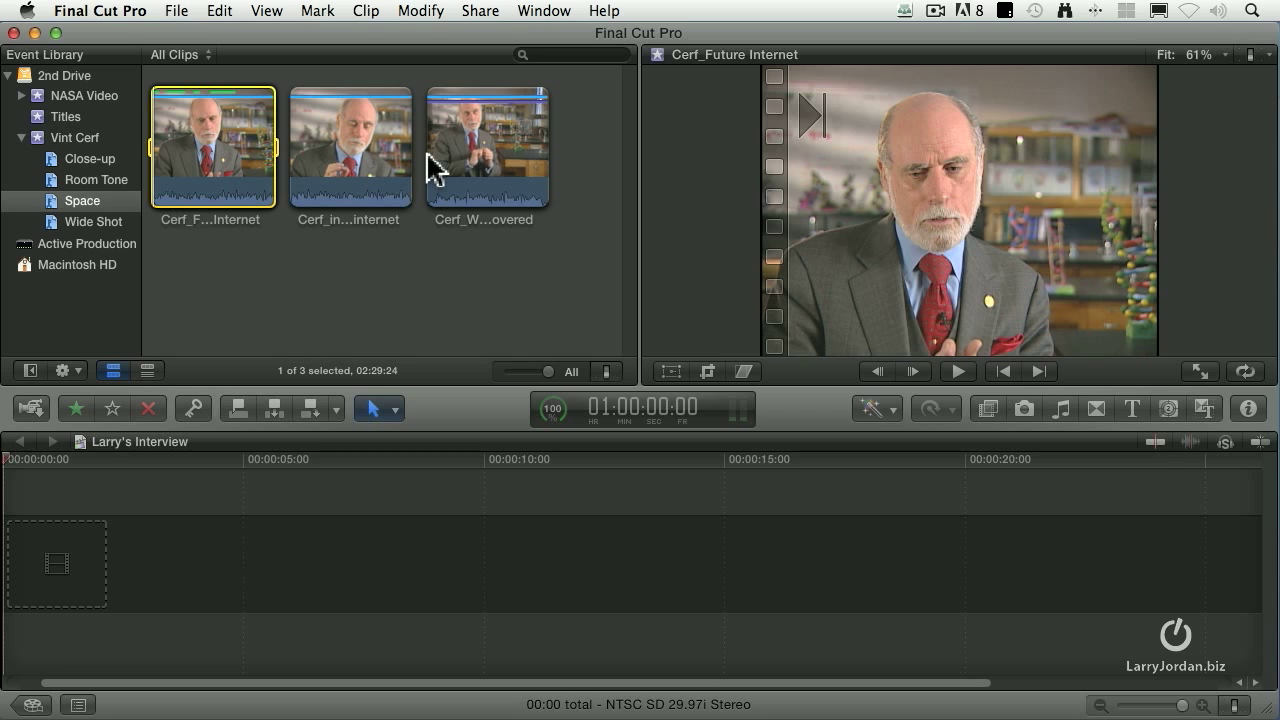
key("space")
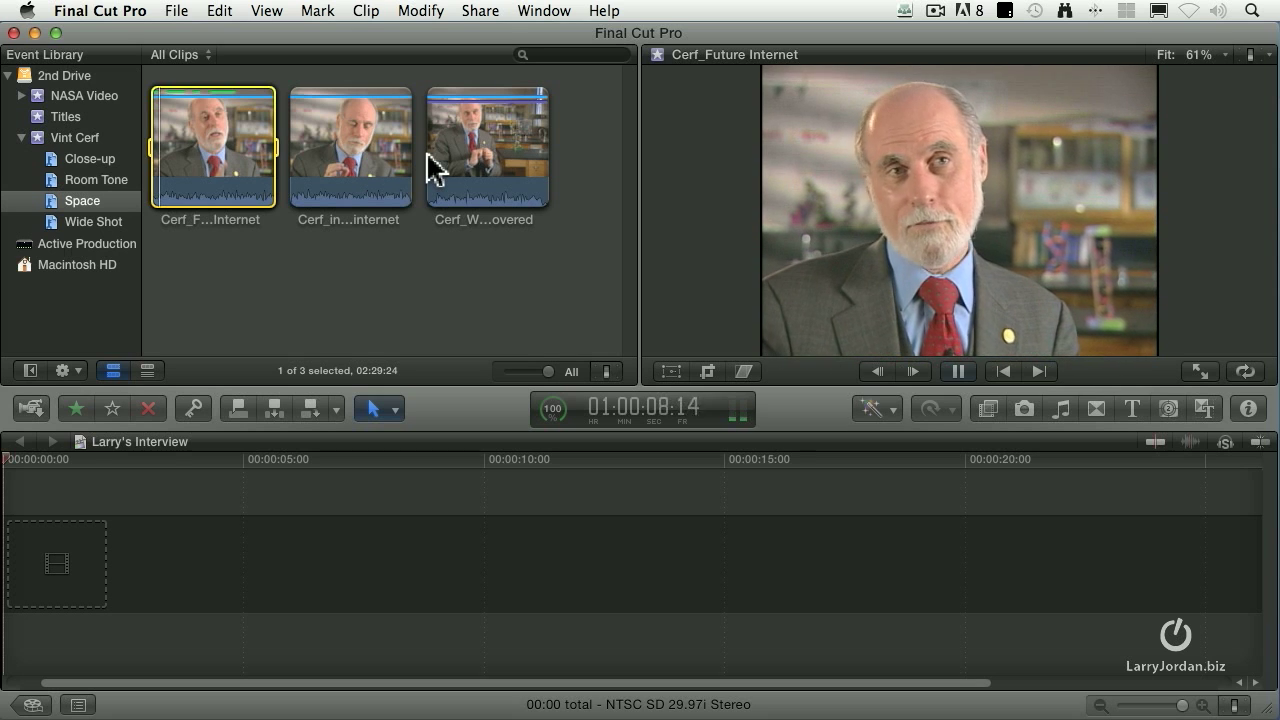
key("space")
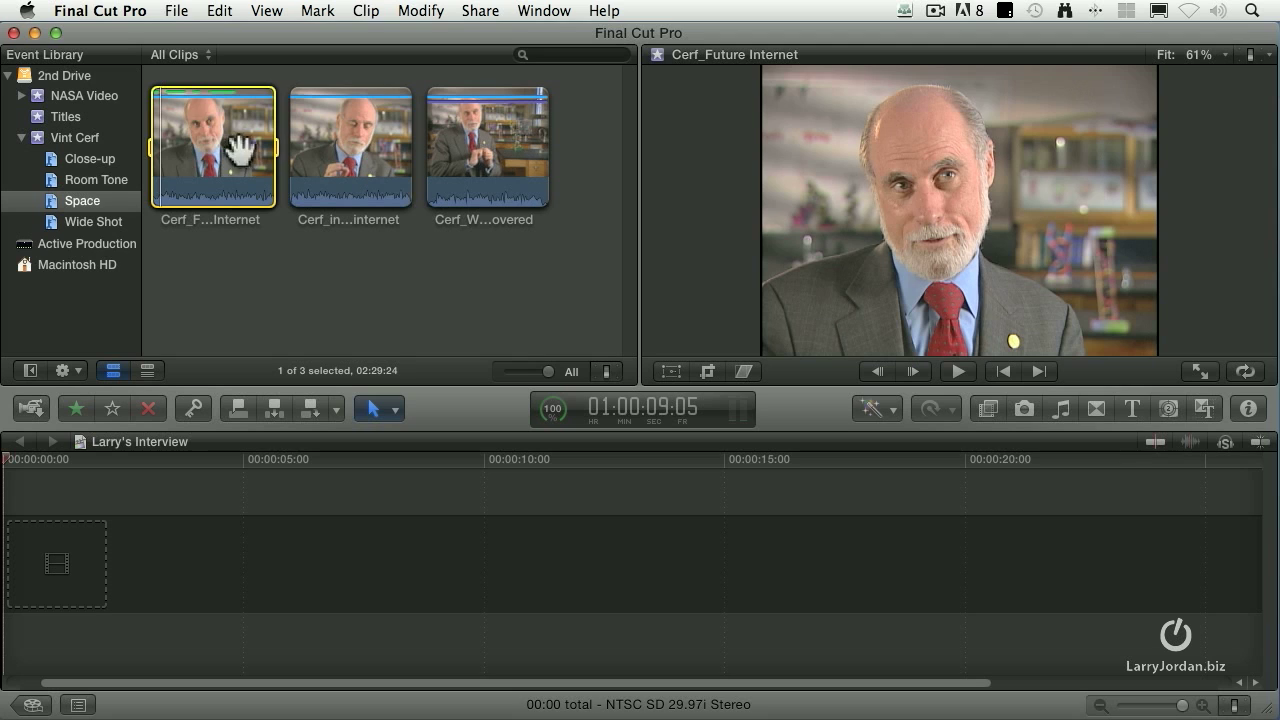
Step: Mark a range of about 49 seconds in the middle of the Cerf_interplanetary internet clip
left_click(336, 136)
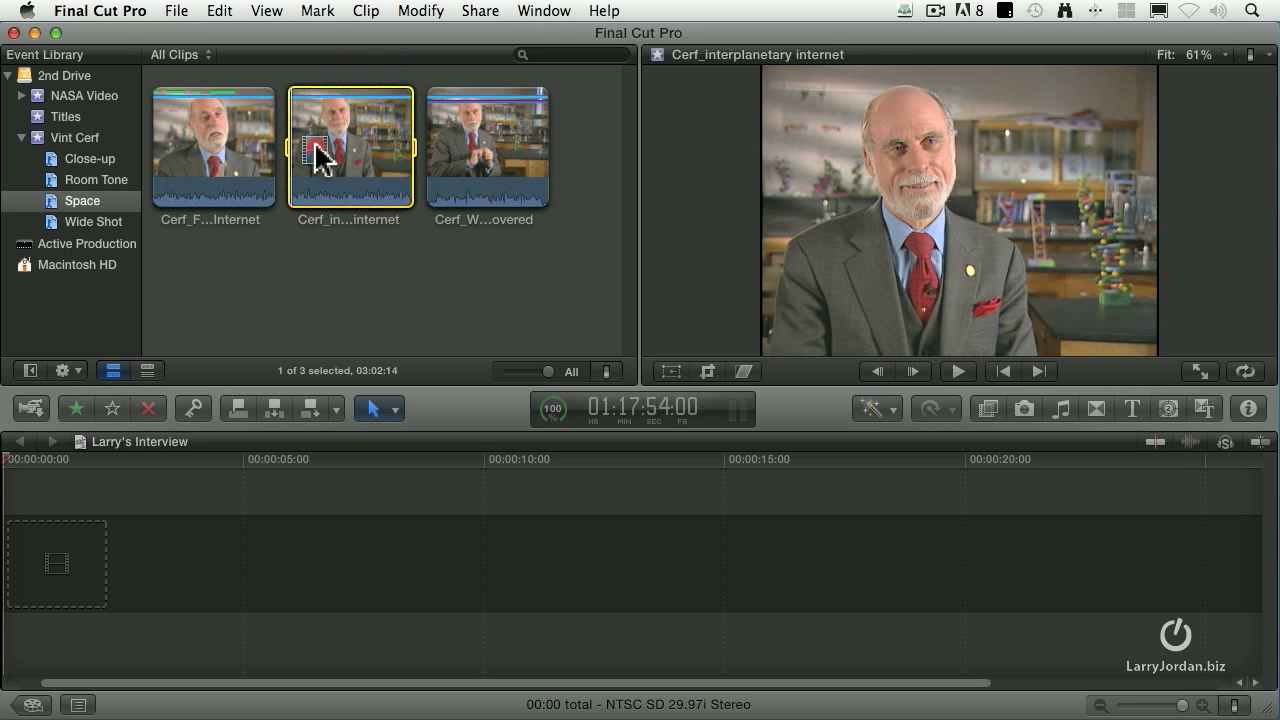
left_click(320, 151)
left_click(392, 152)
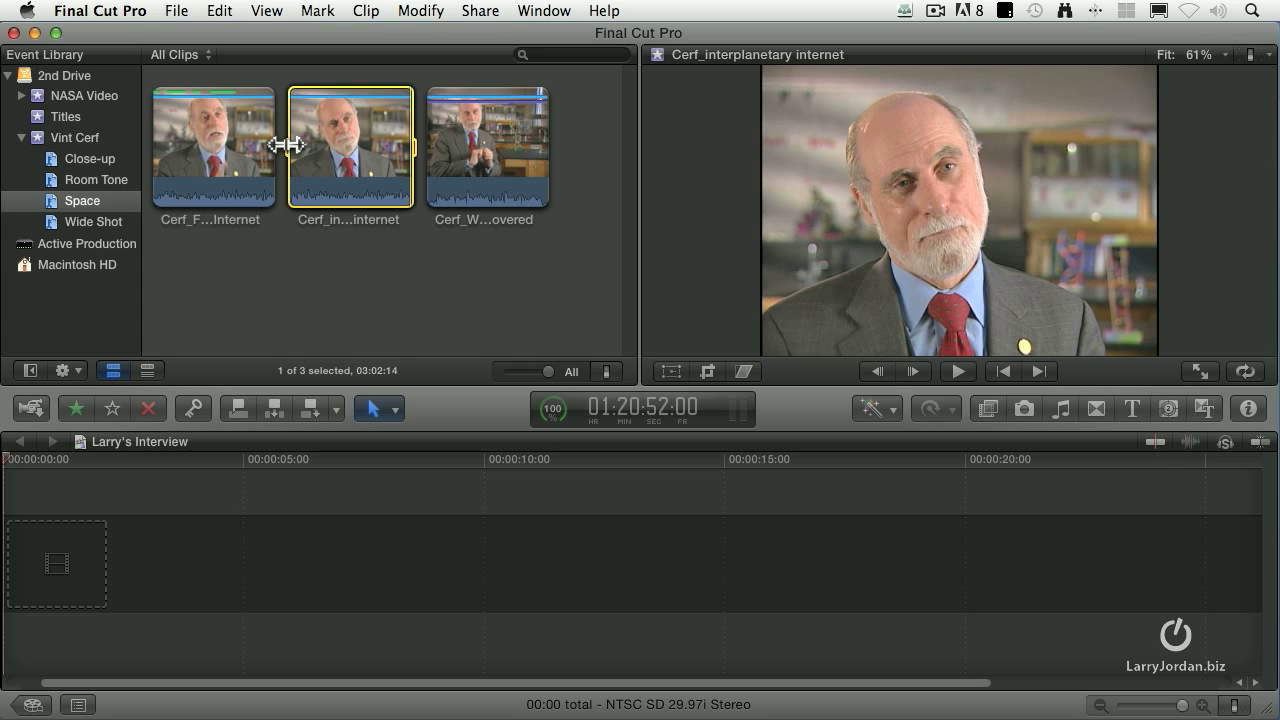
left_click_drag(285, 145, 318, 147)
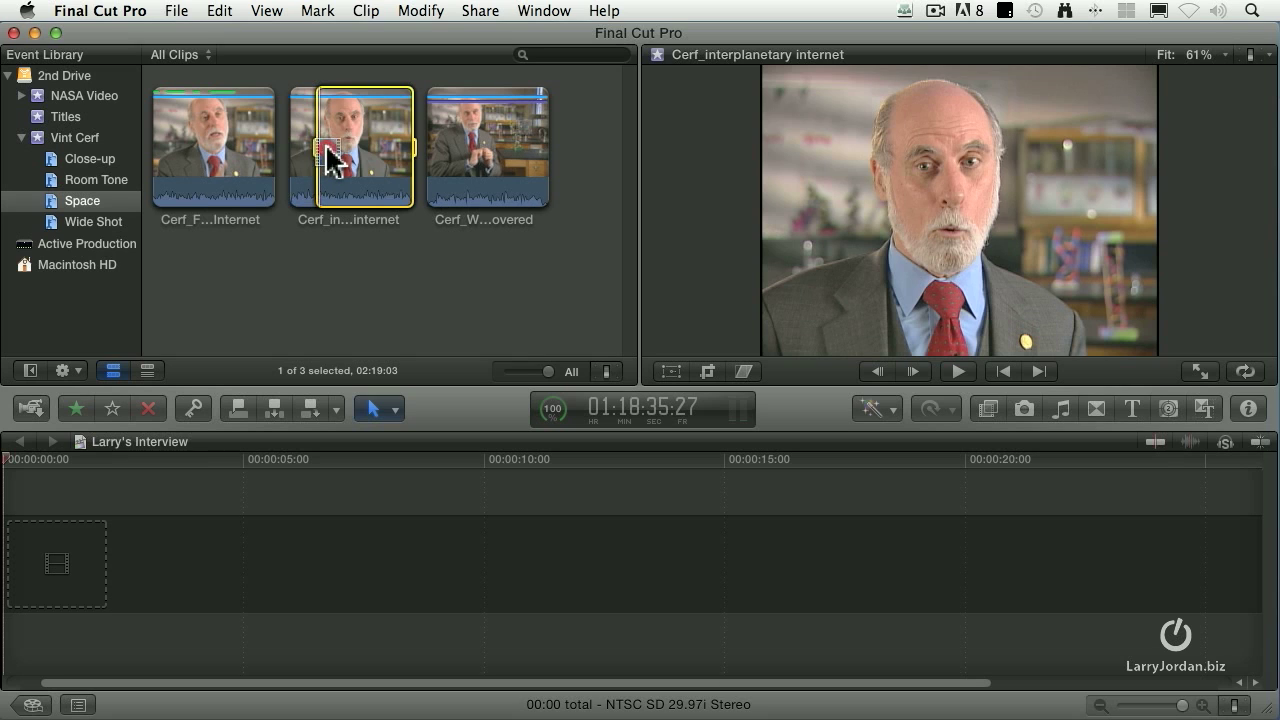
left_click(320, 149)
left_click_drag(313, 146, 324, 146)
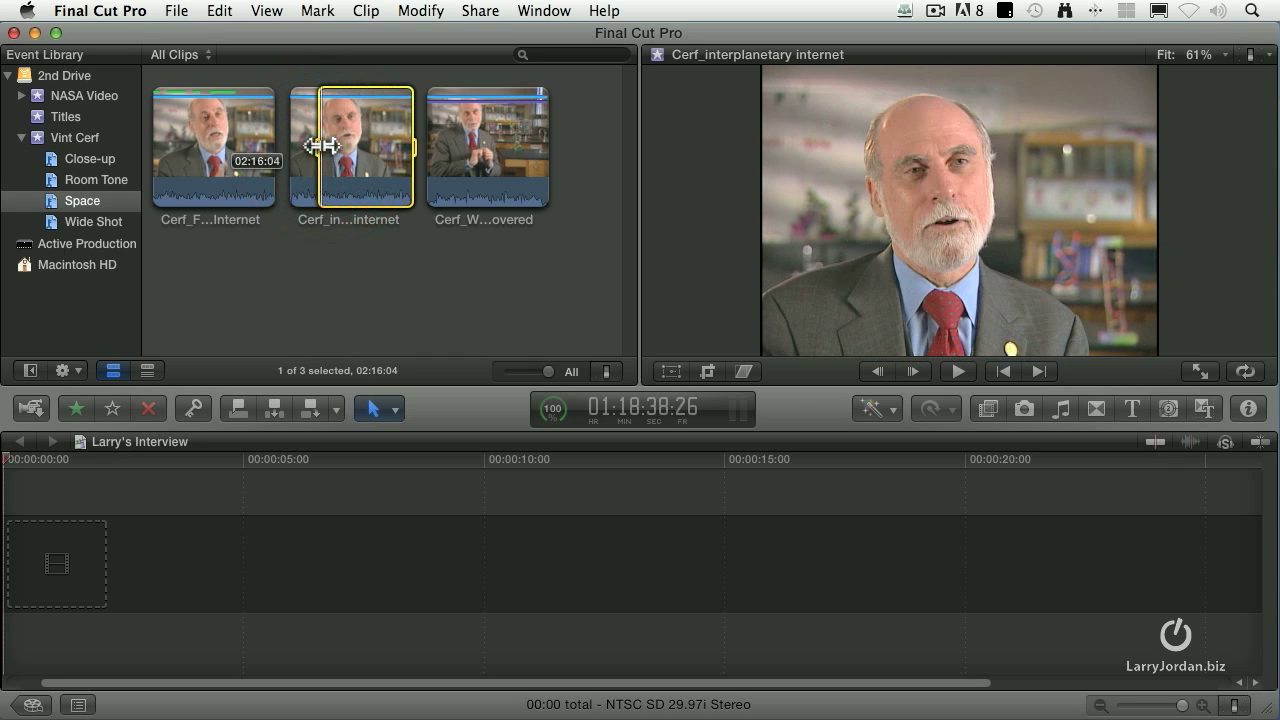
left_click_drag(414, 146, 355, 149)
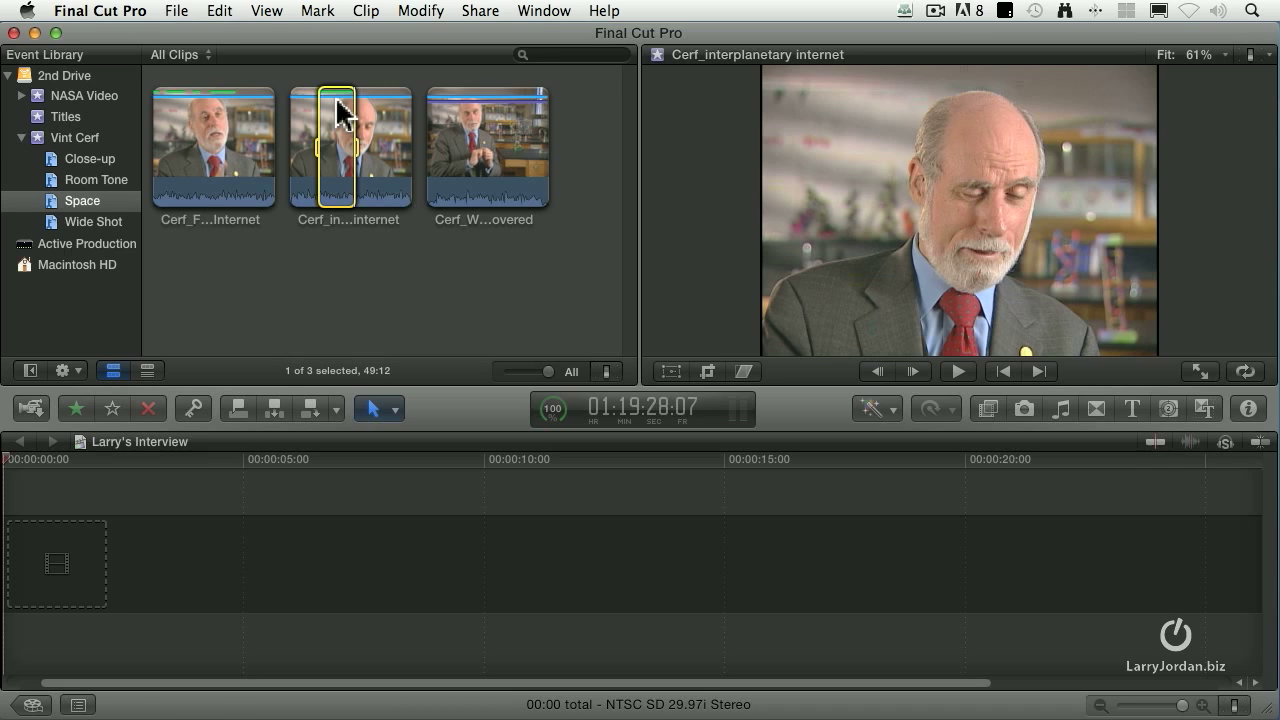
Step: Remove the favorite rating from the marked range of Cerf_interplanetary internet and rate that range as rejected
left_click(112, 410)
left_click(148, 410)
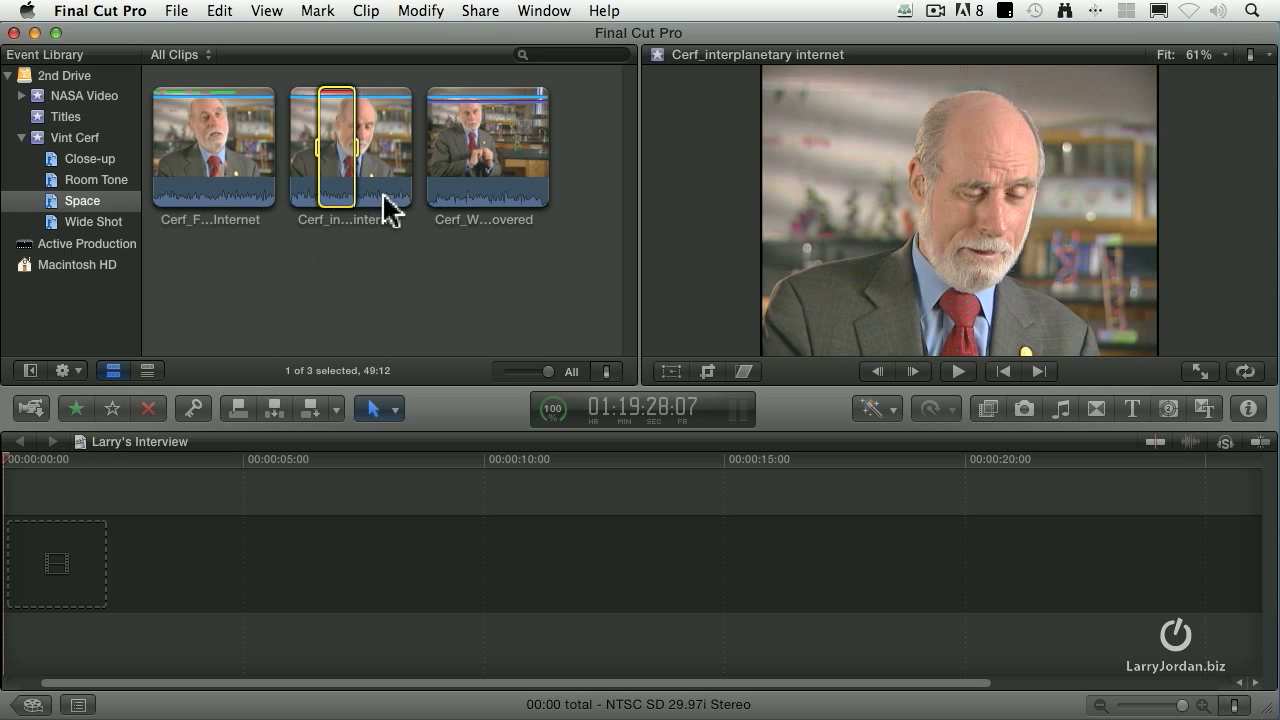
key("Home")
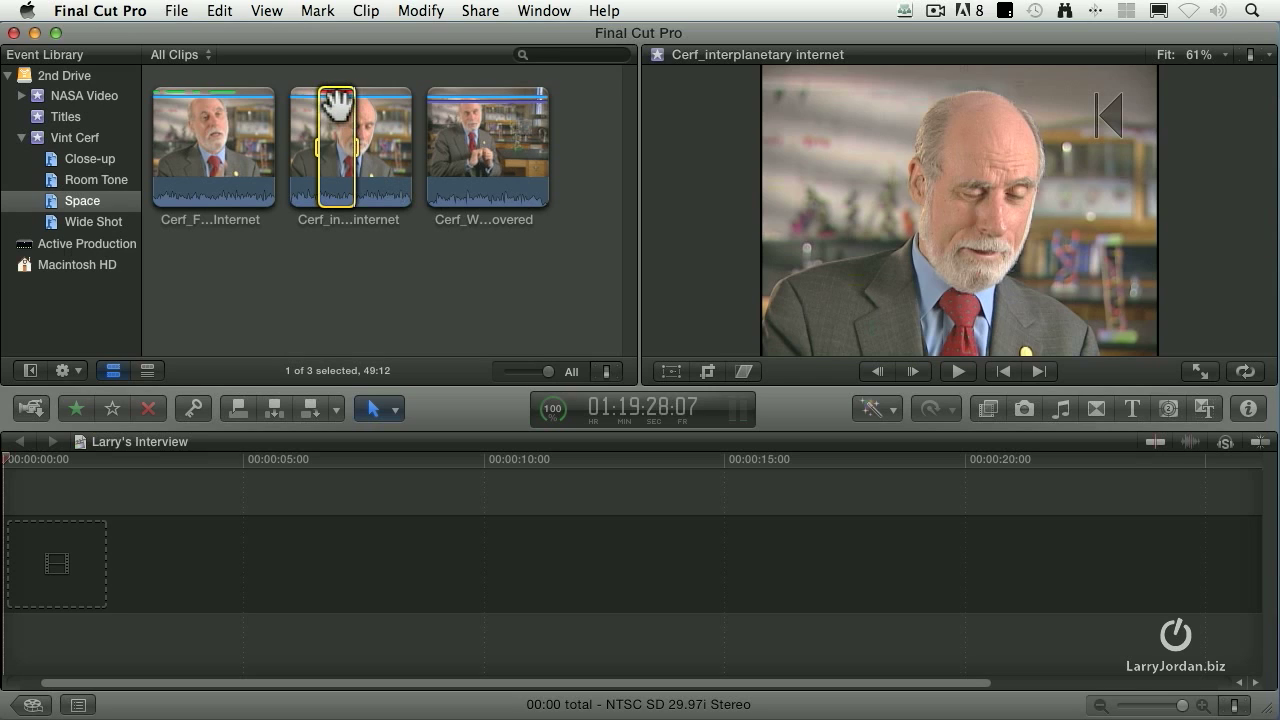
Step: Filter the Space collection to hide rejected footage and show the clips in list view
left_click(184, 55)
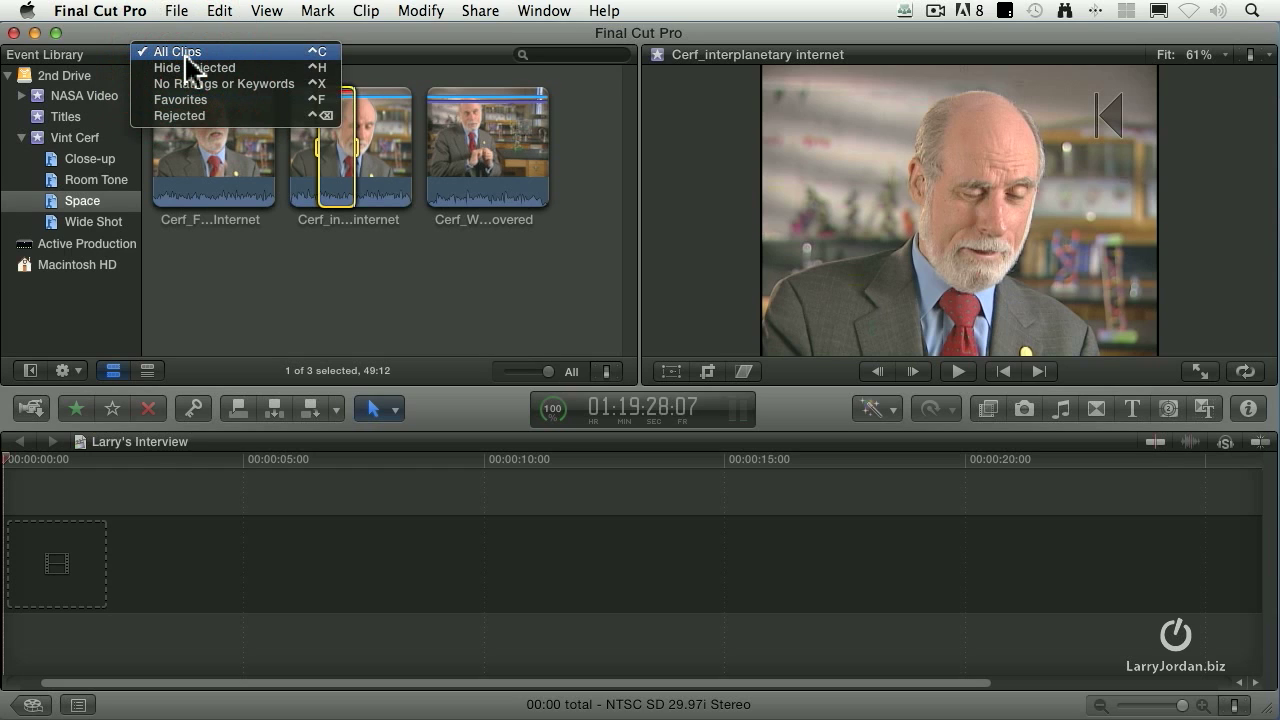
left_click(266, 70)
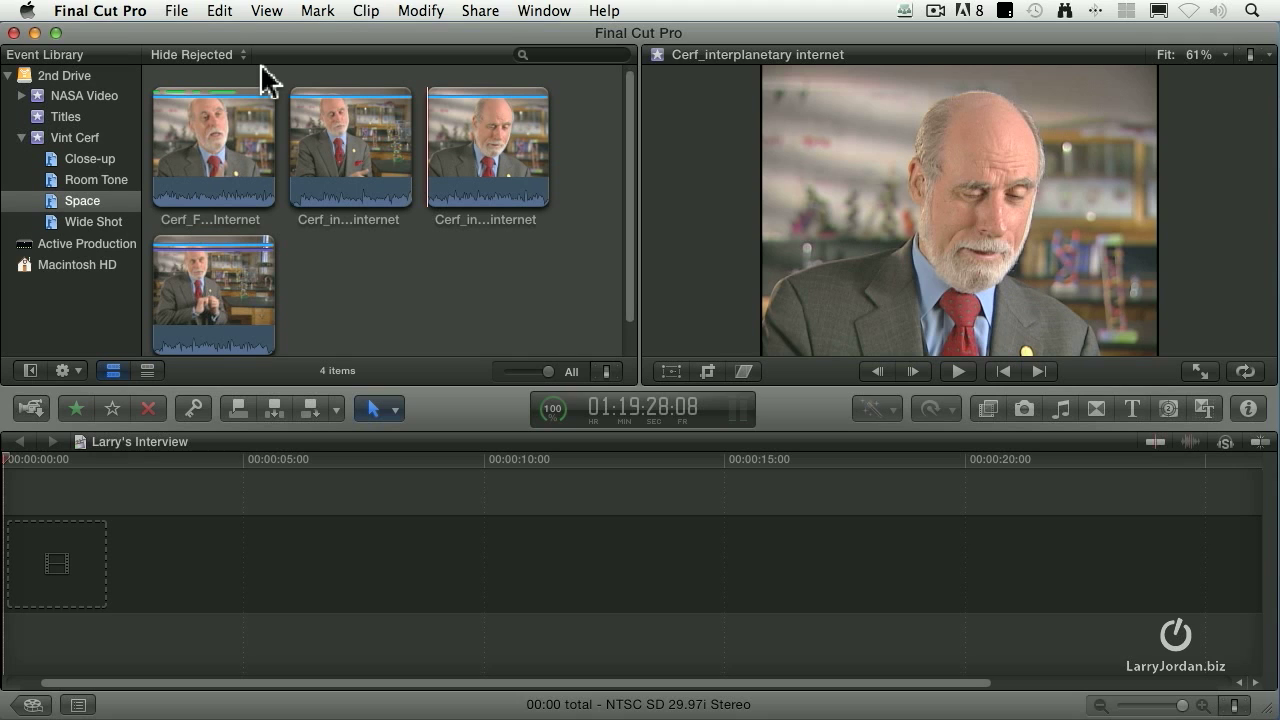
left_click(146, 370)
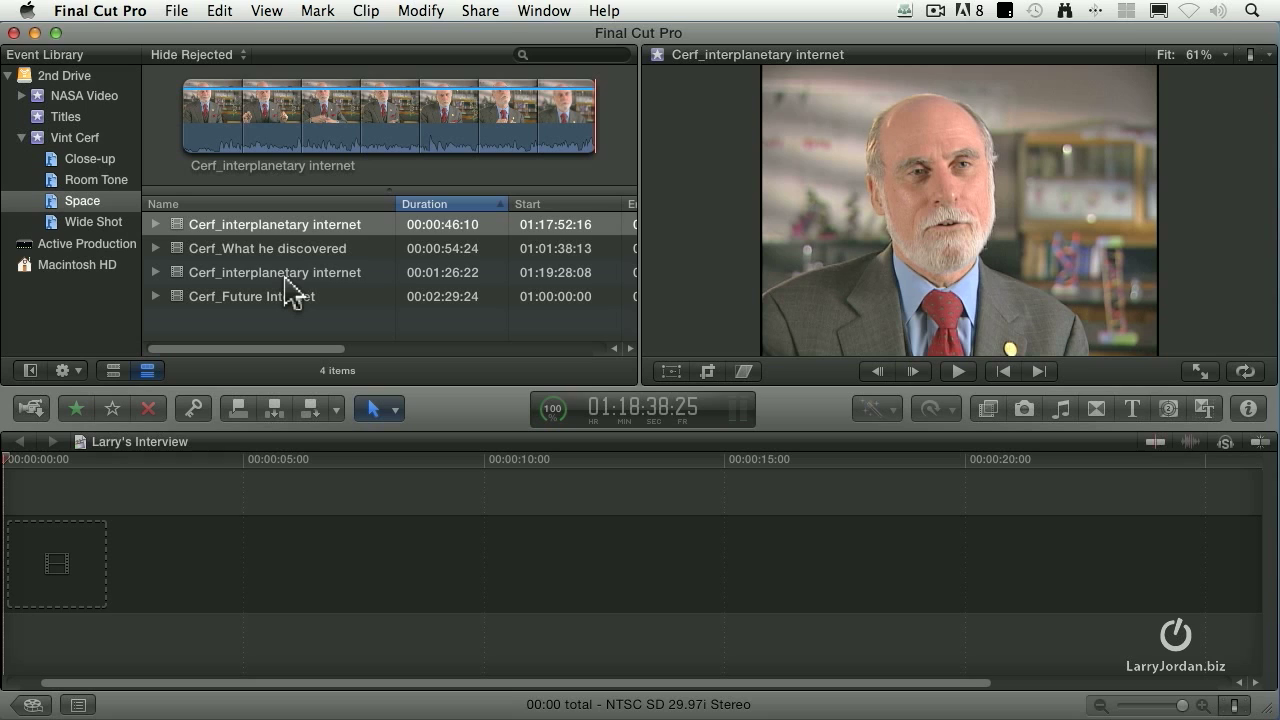
Step: Show all clips again and remove the ratings from the whole Cerf_interplanetary internet clip
left_click(212, 54)
left_click(200, 47)
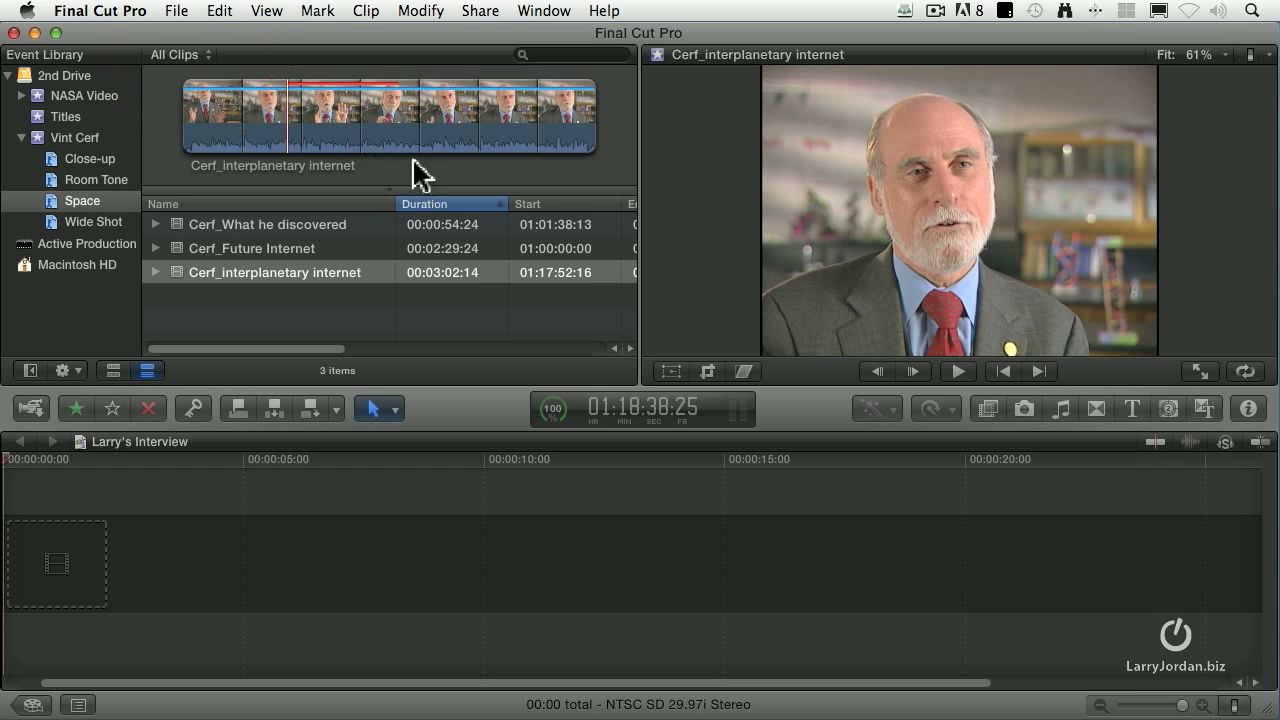
left_click(355, 126)
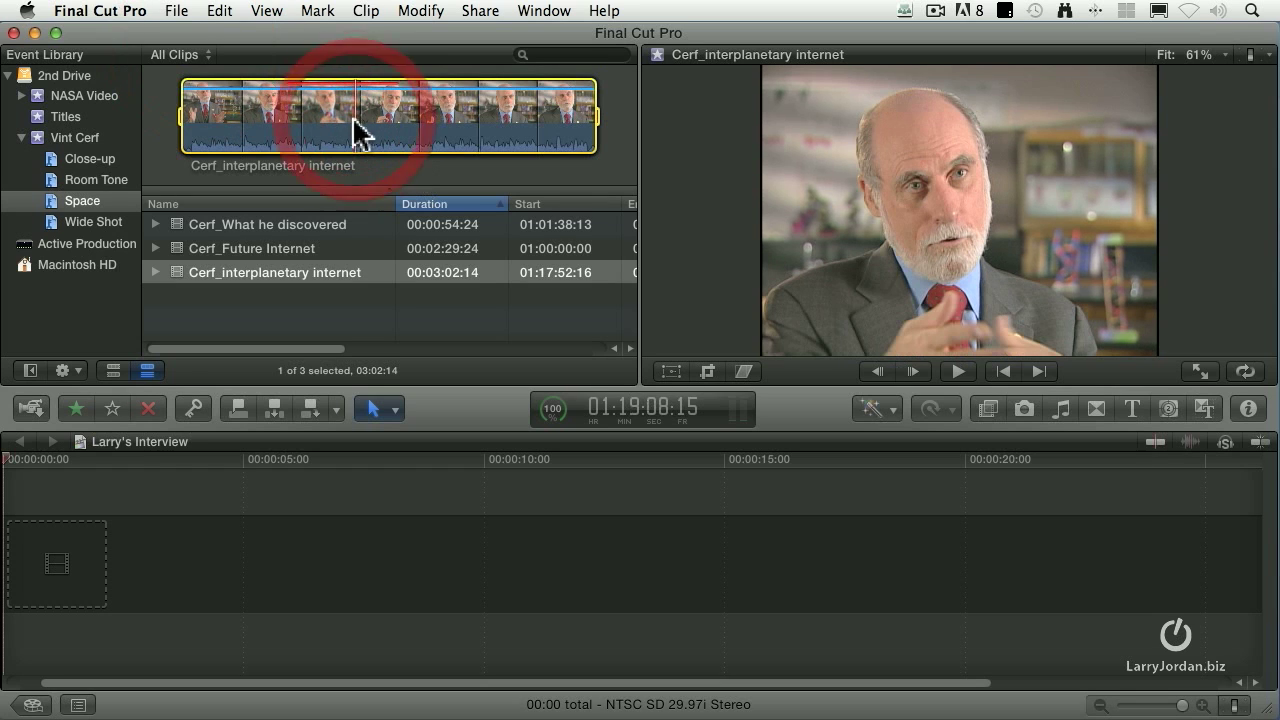
left_click(112, 410)
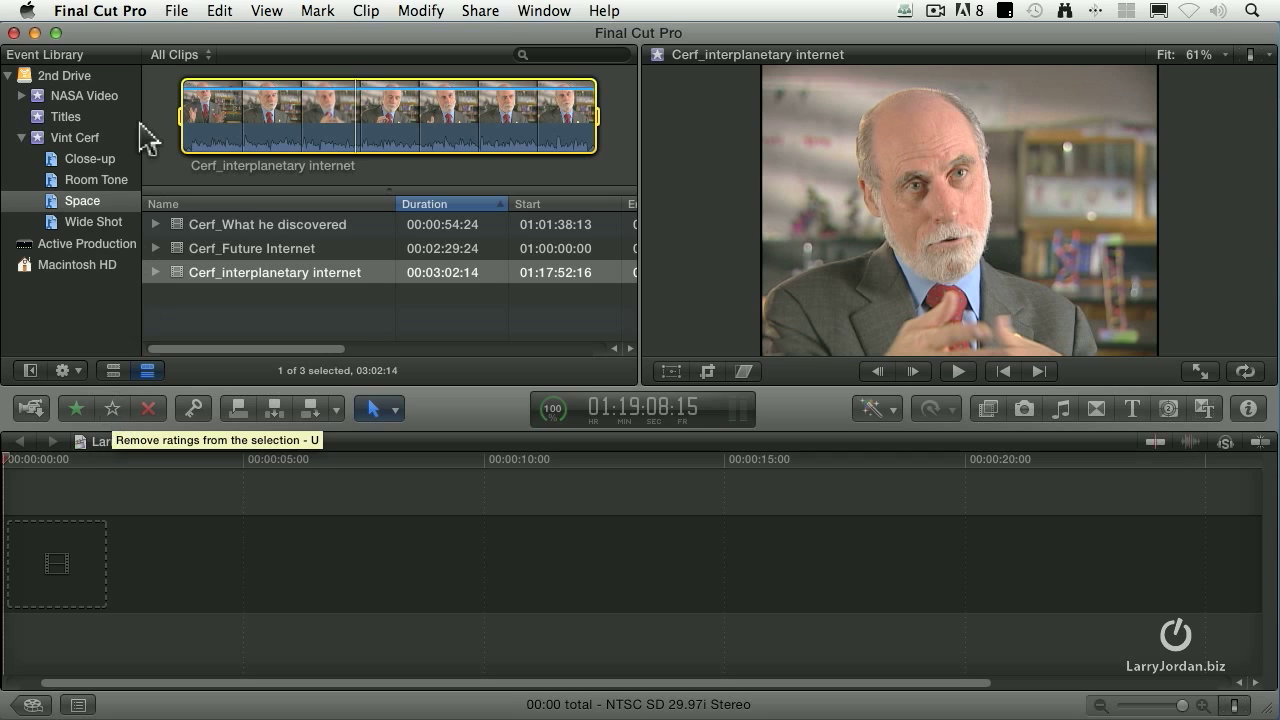
Step: Switch the clips back to filmstrip view and filter the Space collection to show only favorites
left_click(112, 370)
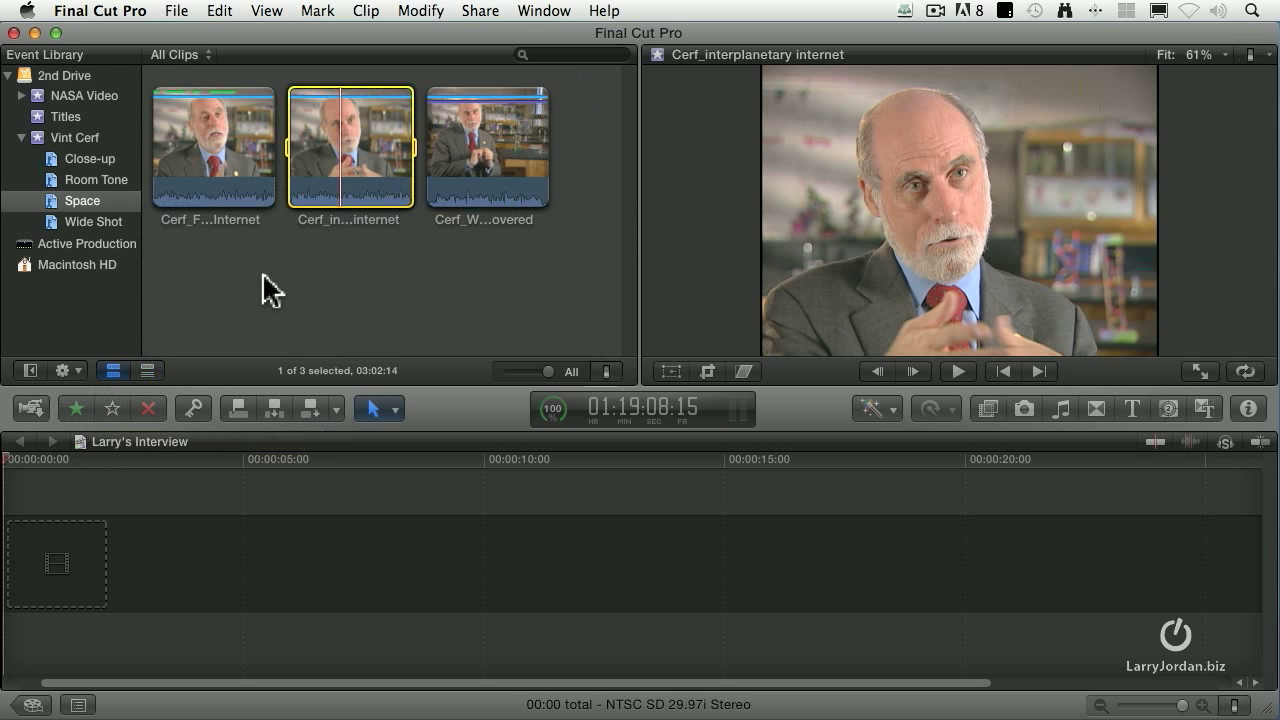
left_click(200, 56)
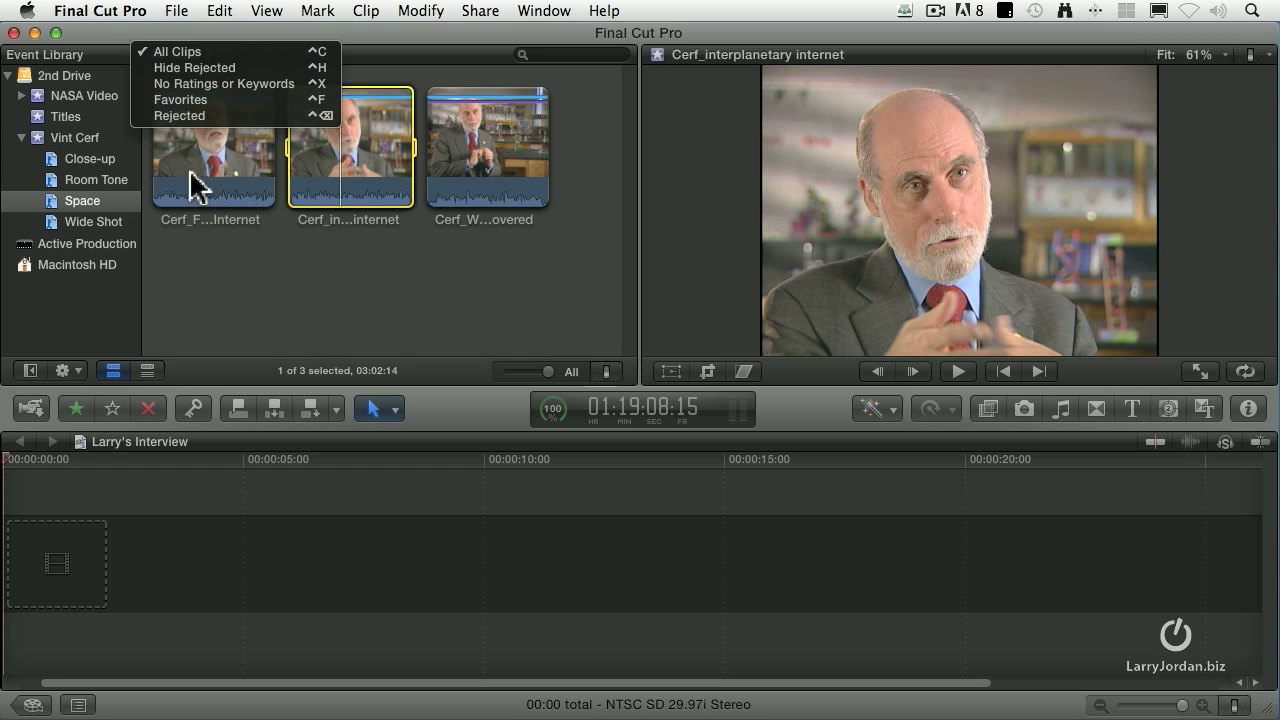
left_click(234, 104)
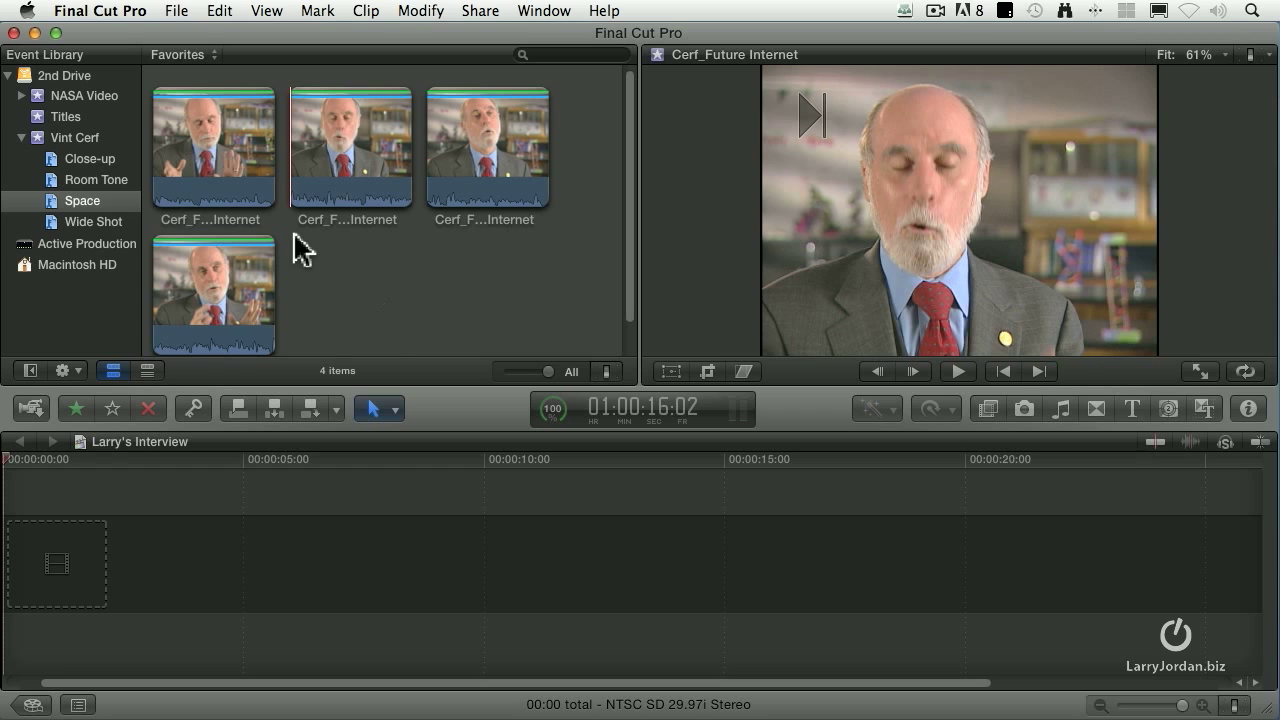
Step: Play the first Cerf_Future Internet favorite from its start and the second one from its middle
left_click(215, 180)
key("Home")
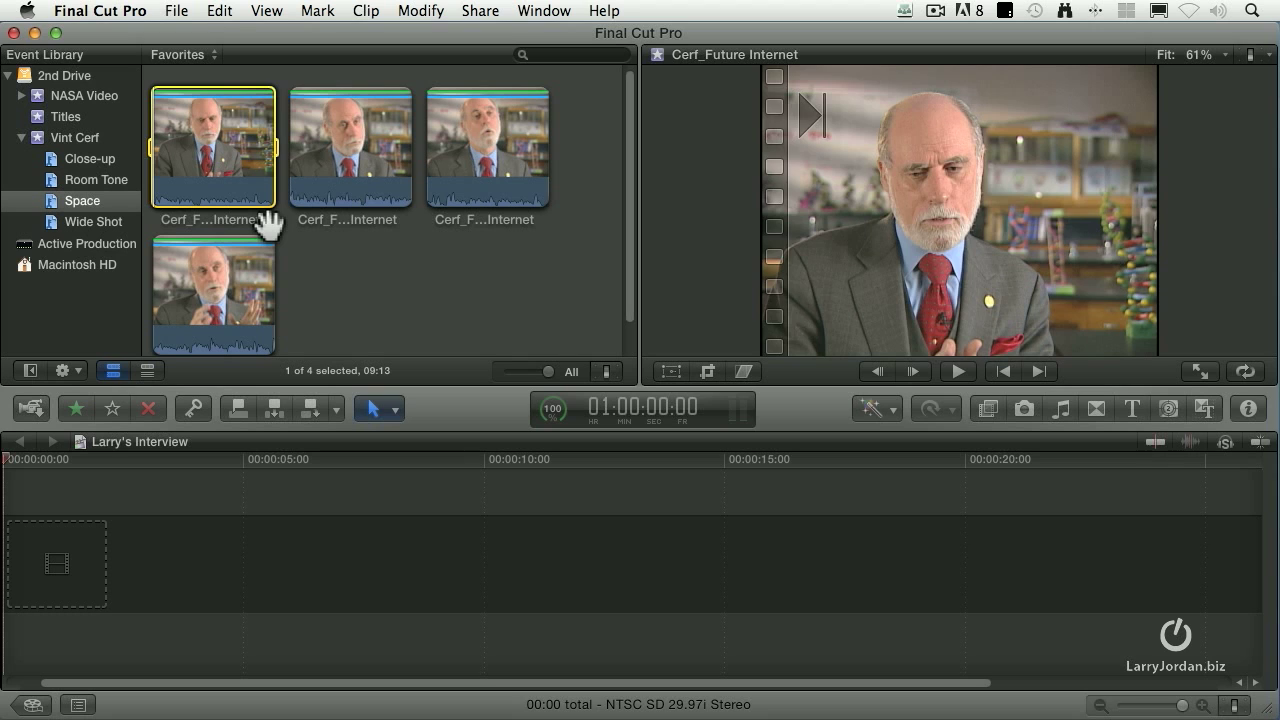
key("space")
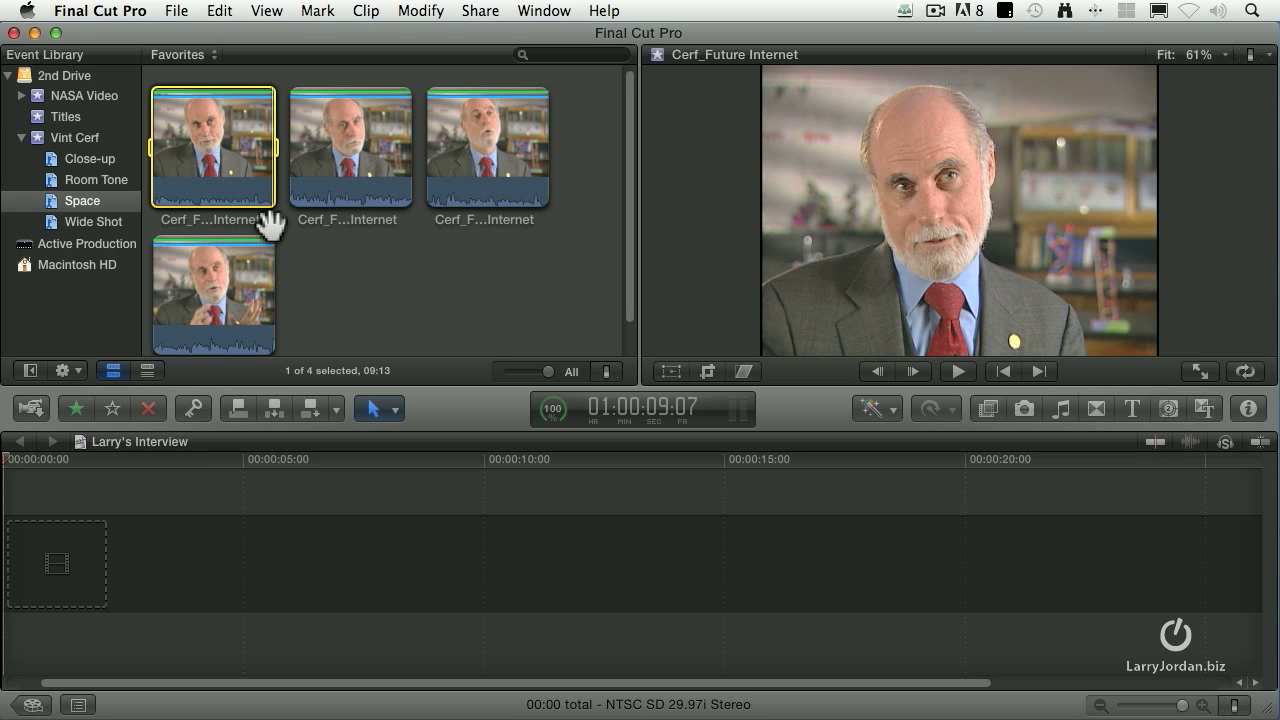
left_click(336, 181)
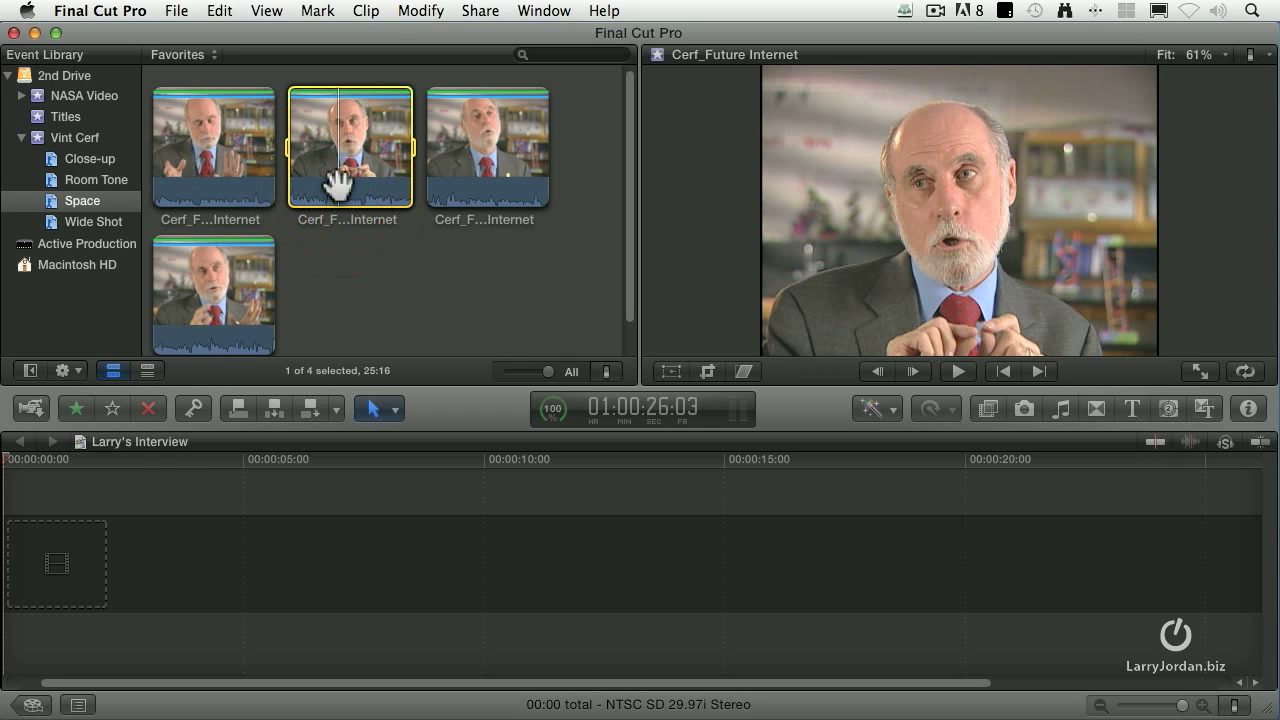
key("space")
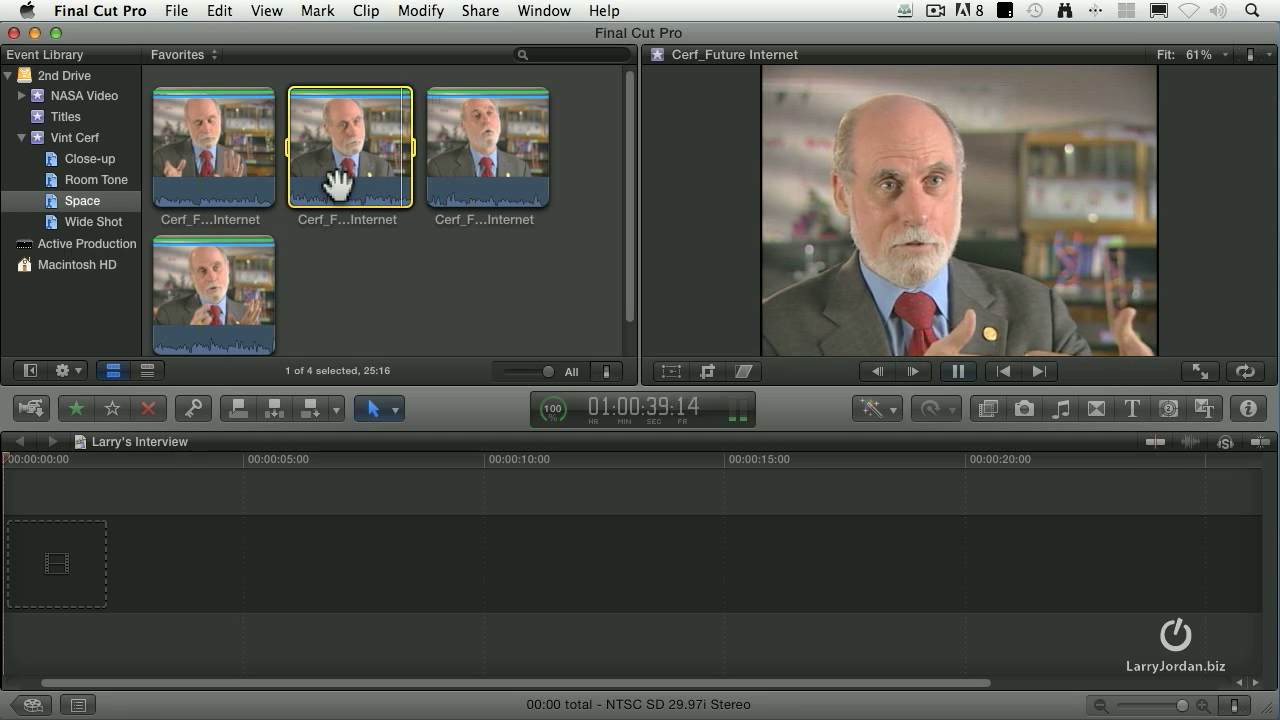
key("space")
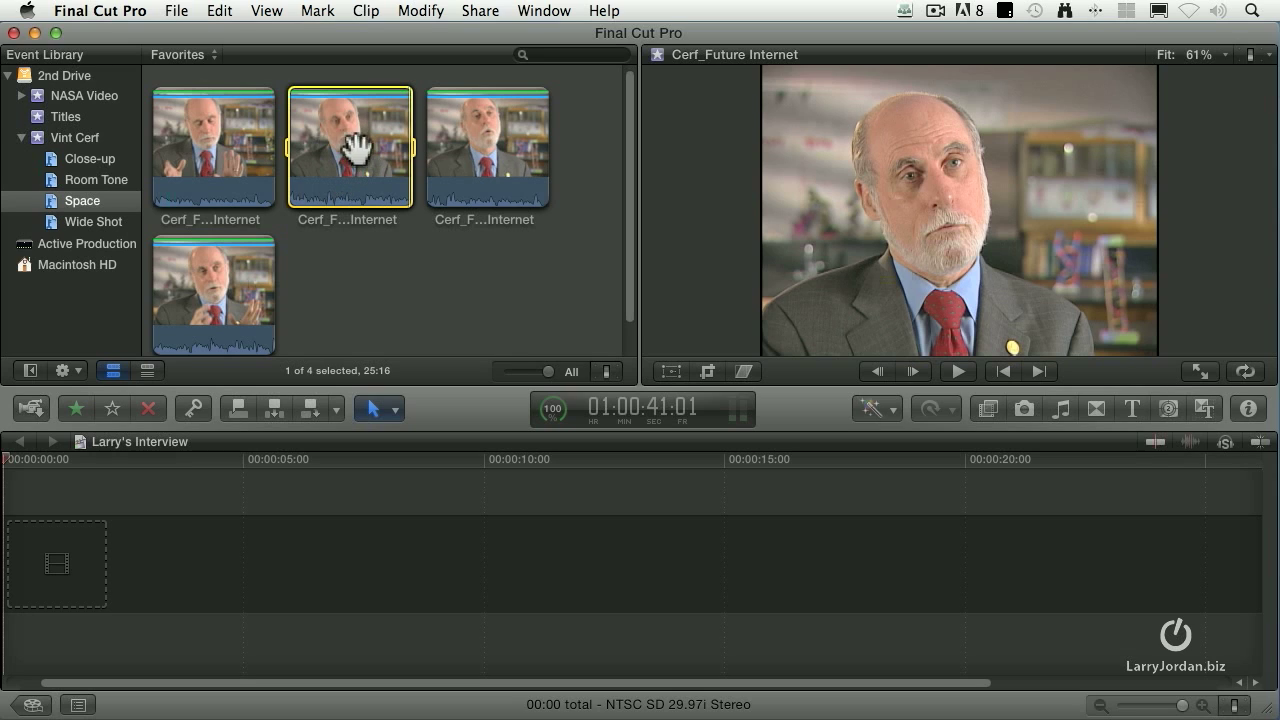
Step: Play parts of the third and fourth Cerf_Future Internet favorites
left_click(480, 180)
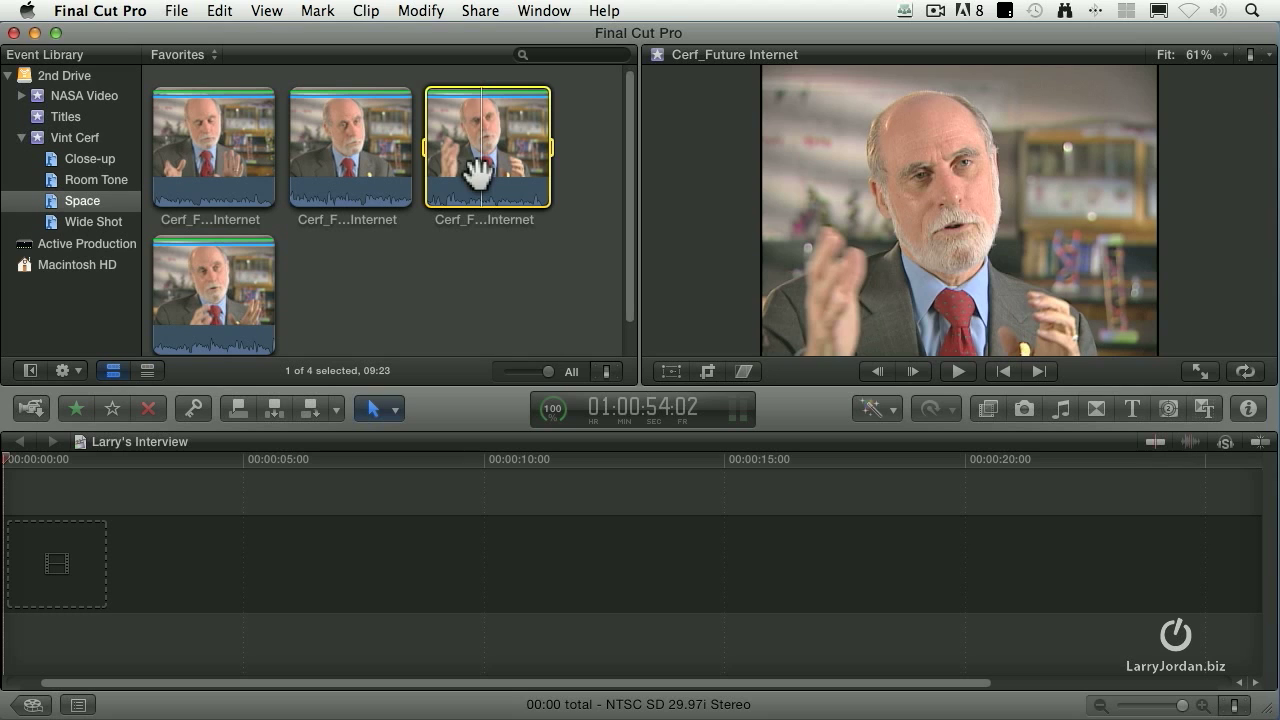
key("space")
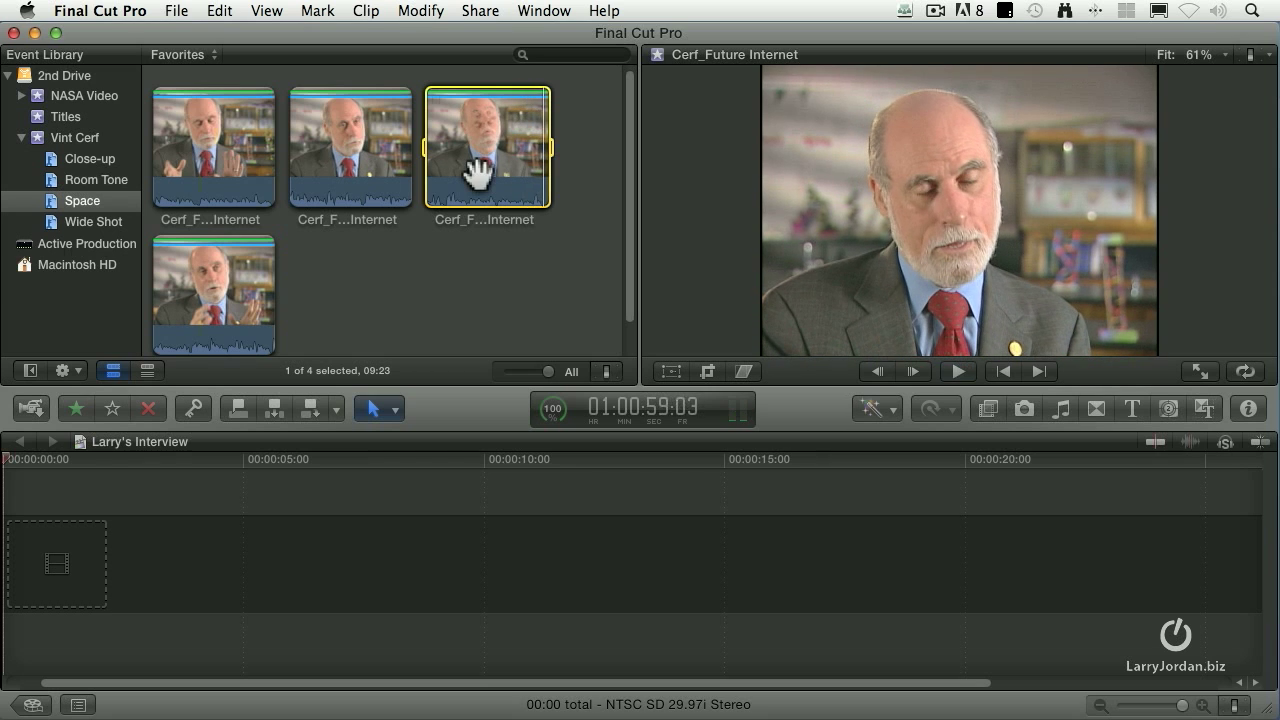
left_click(214, 292)
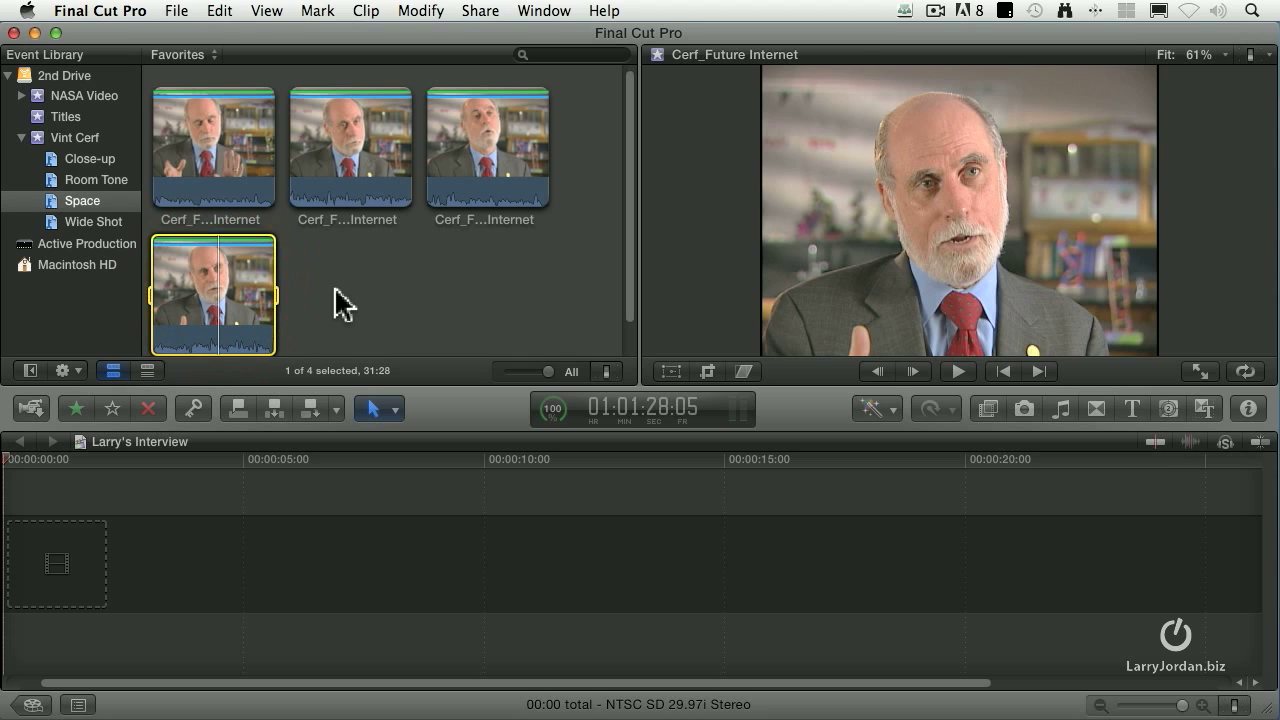
key("Up")
left_click(245, 312)
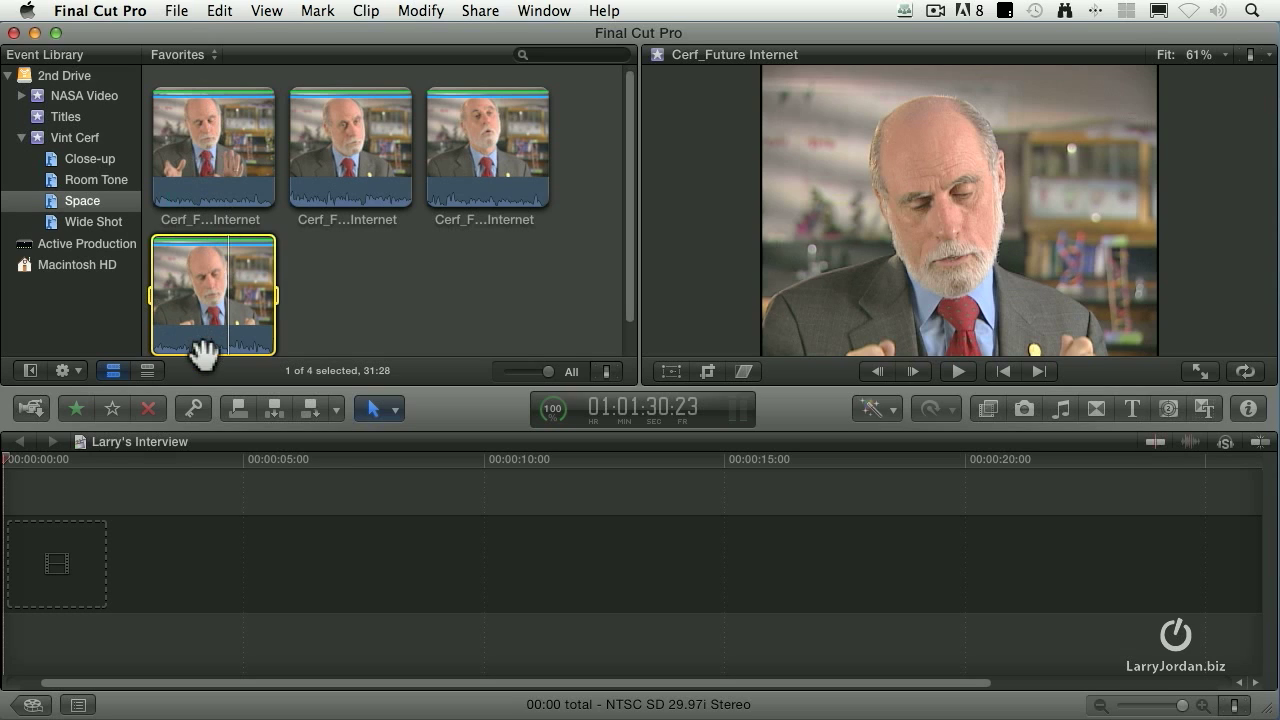
scroll(203, 352, "down", 2)
key("space")
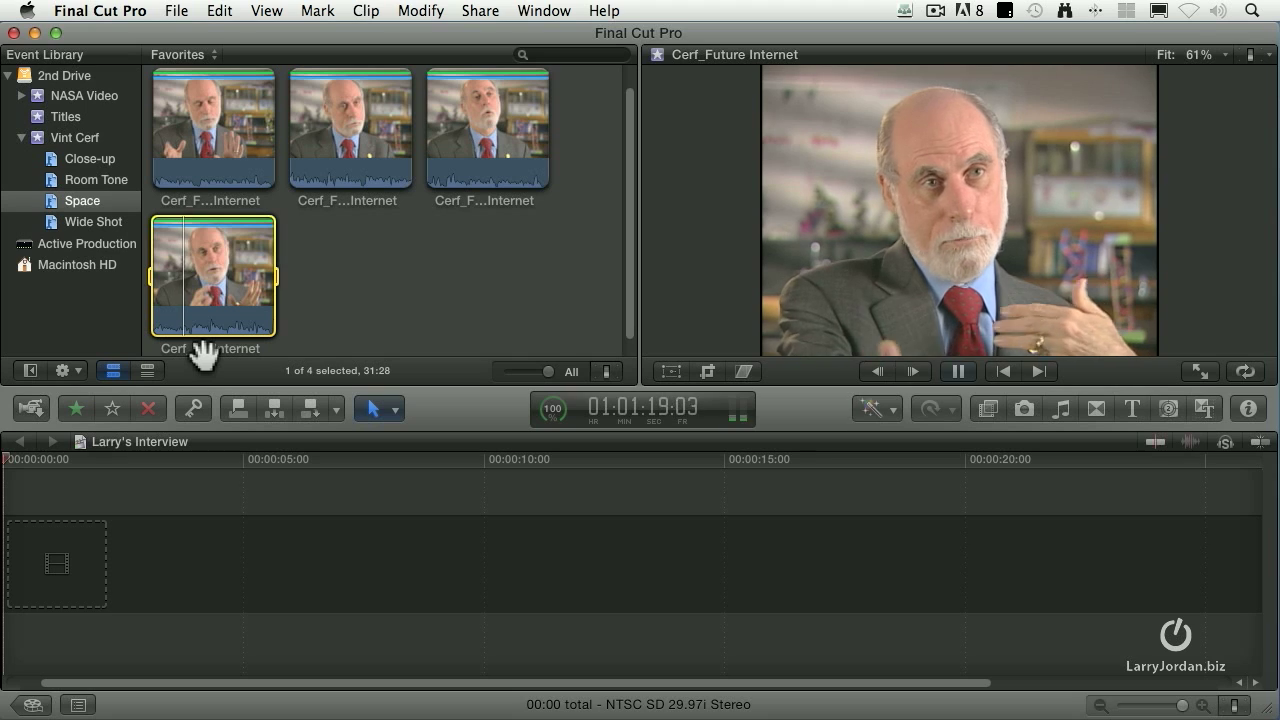
key("space")
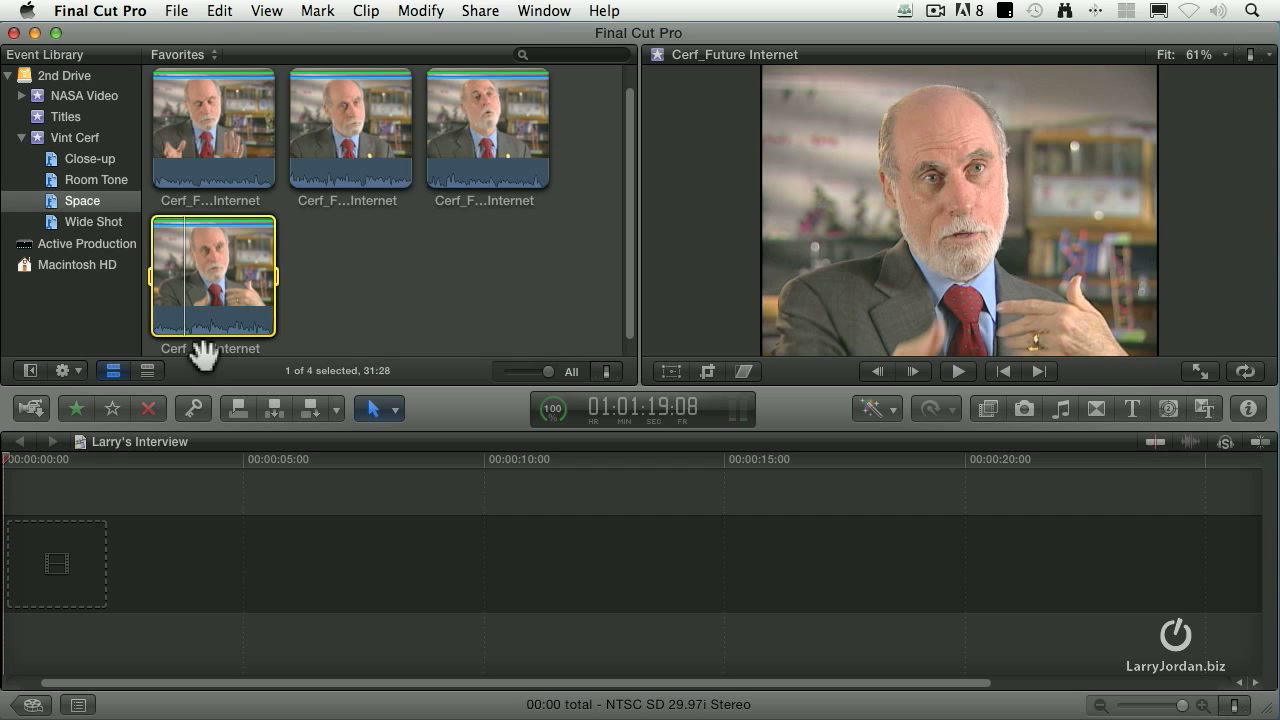
Step: Select the first Cerf_Future Internet favorite and jump the playhead to its start
left_click(228, 160)
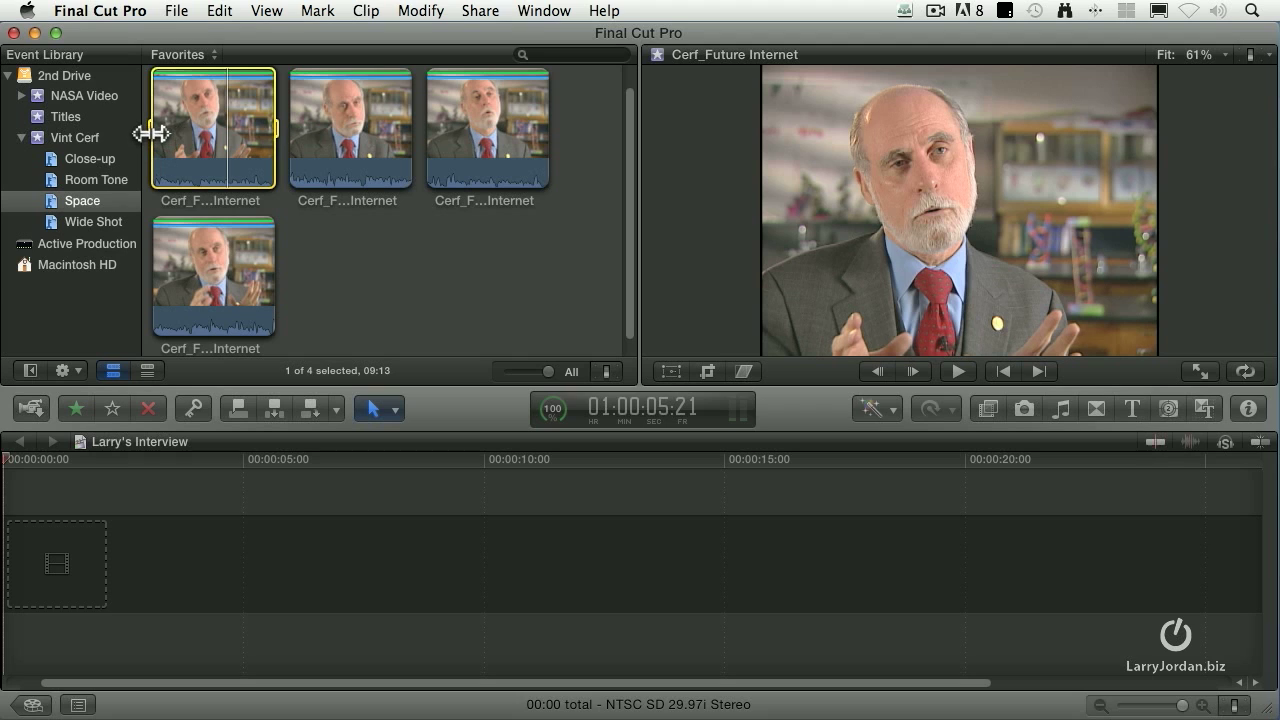
key("Home")
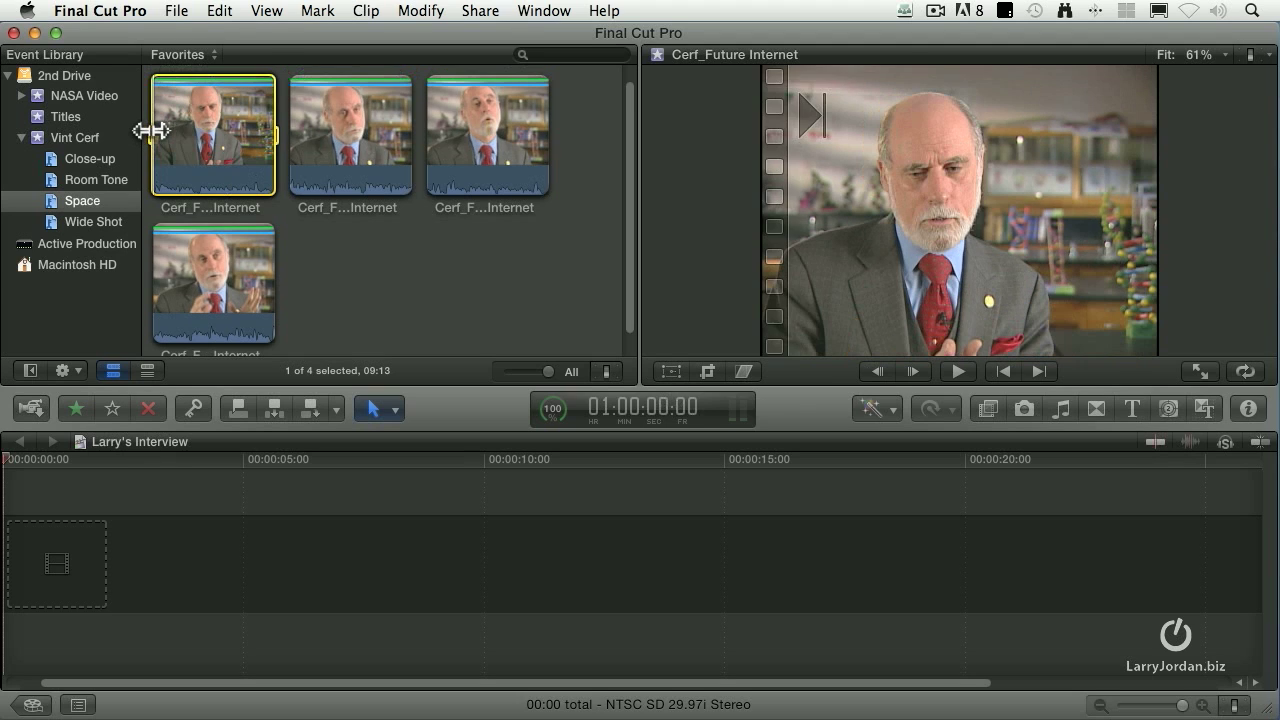
Step: Play the first Cerf_Future Internet favorite, try adding it to the empty Larry's Interview timeline, and undo each edit
key("space")
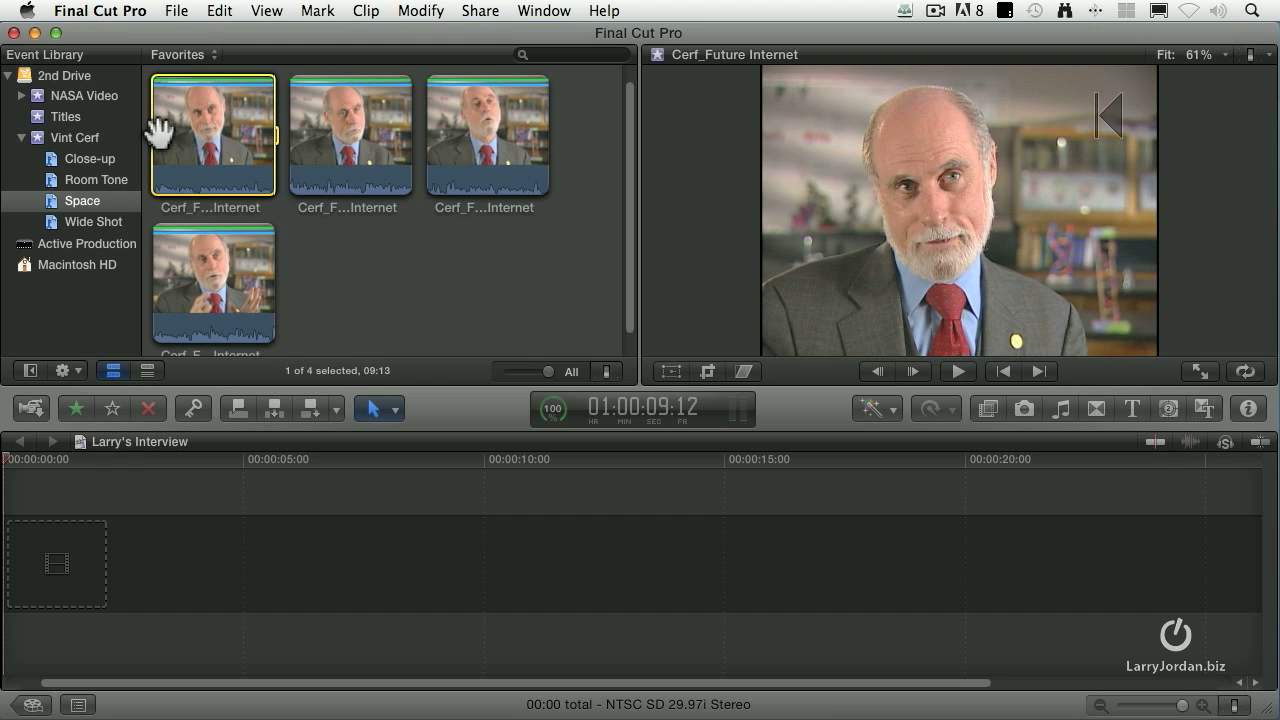
left_click(198, 157)
left_click_drag(358, 607, 350, 575)
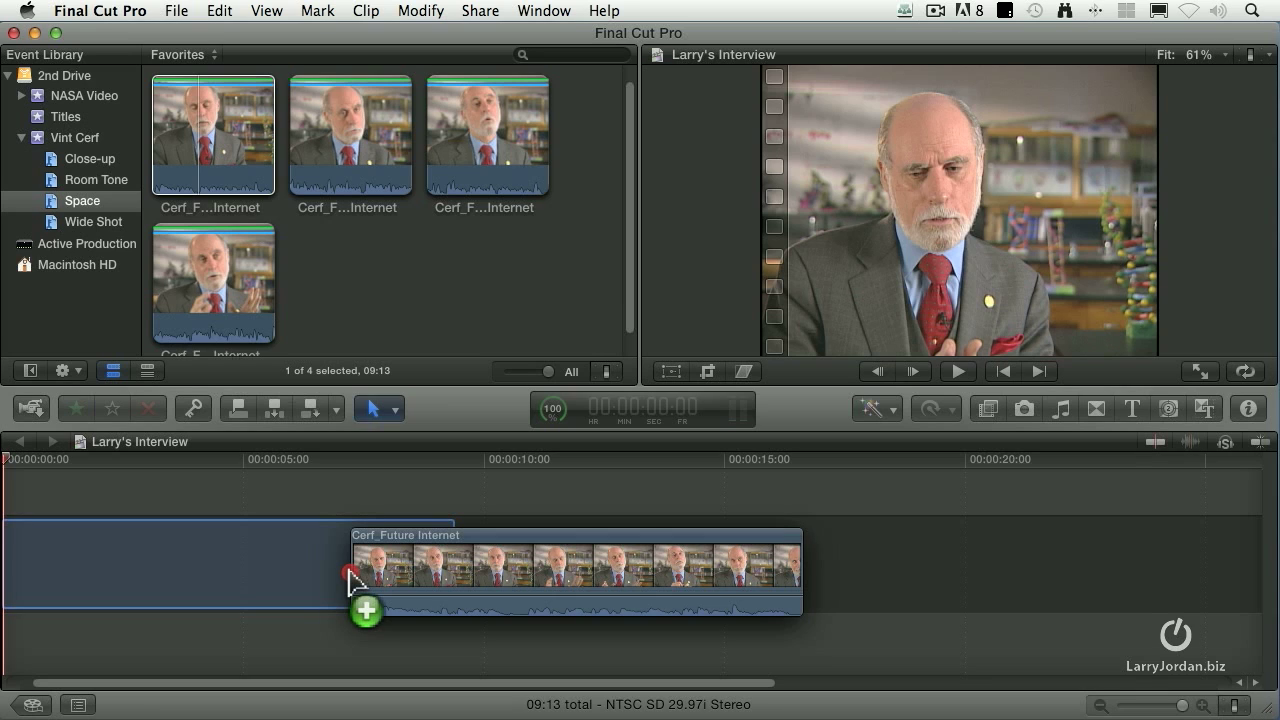
left_click_drag(350, 578, 349, 586)
key("super+z")
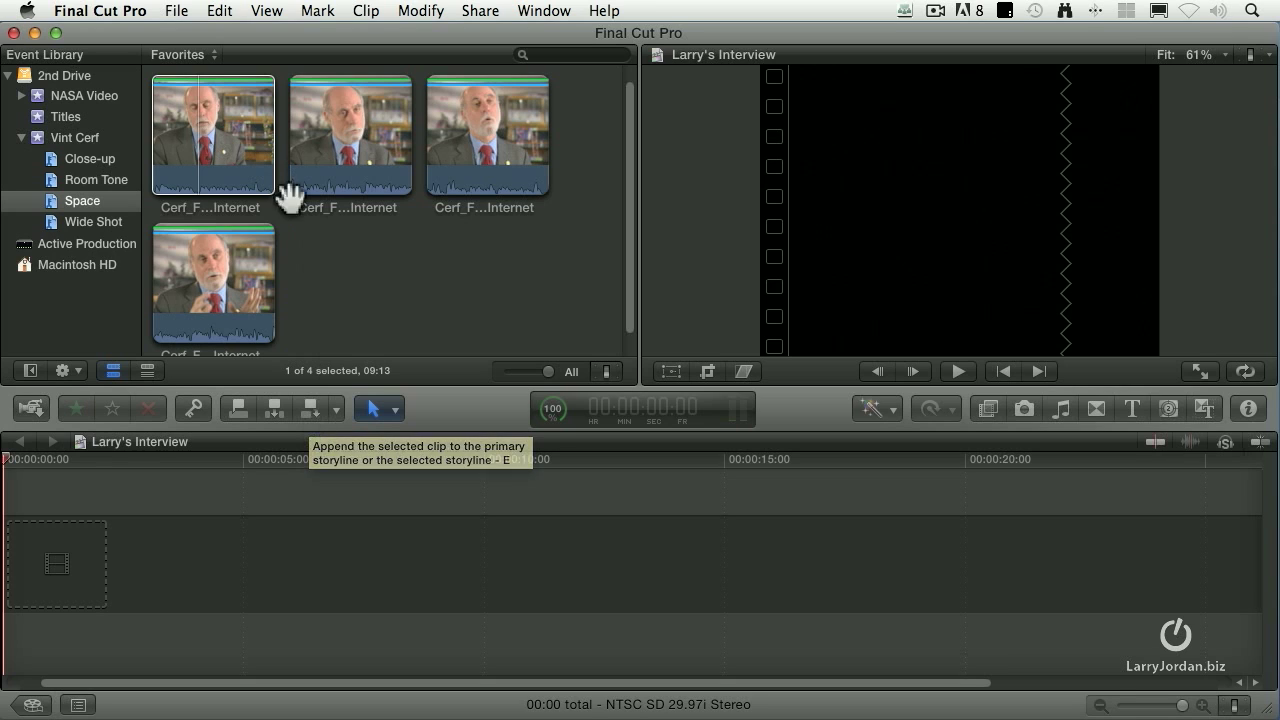
left_click(316, 408)
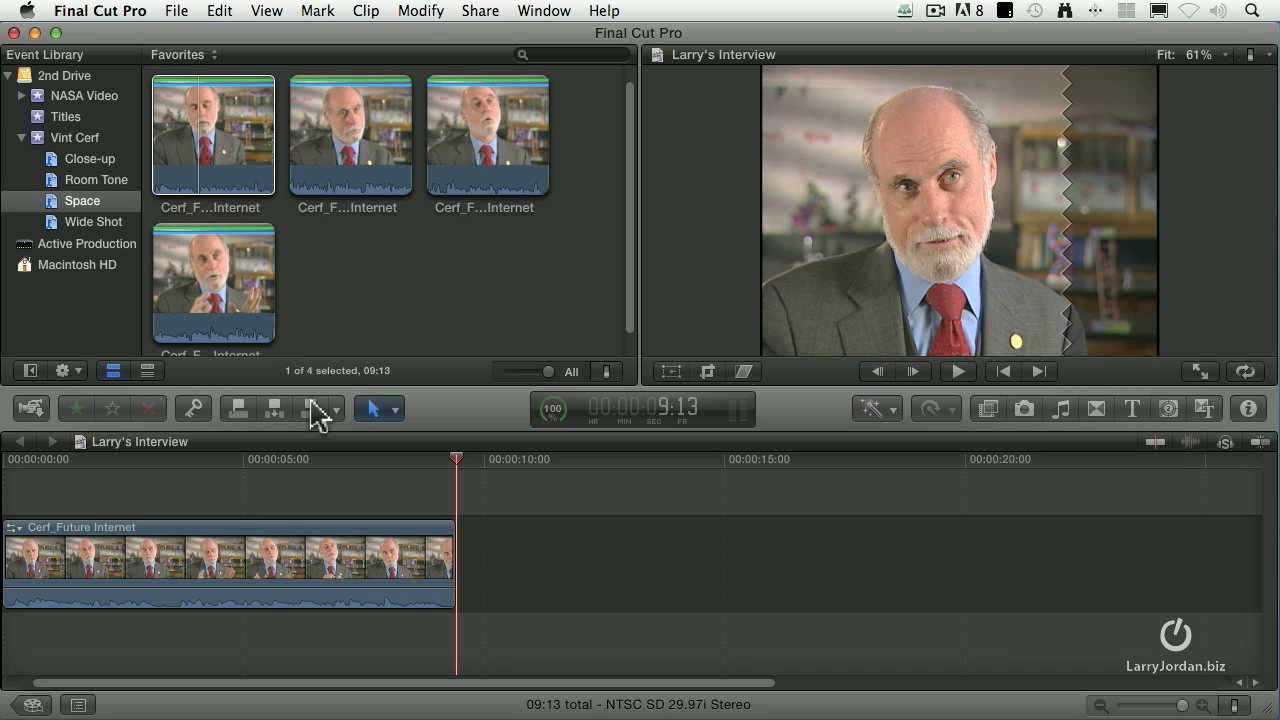
key("super+z")
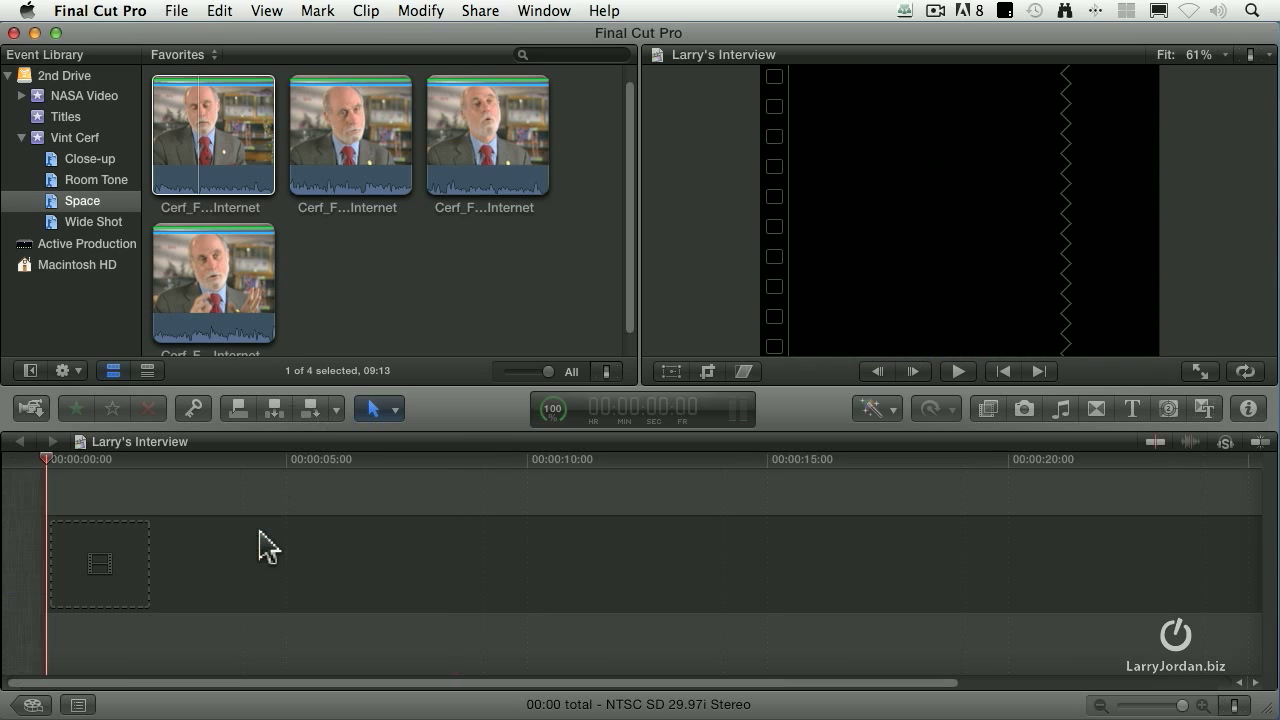
Step: Append the first Cerf_Future Internet favorite to the Larry's Interview timeline and play the edited clip's beginning and ending
left_click(214, 166)
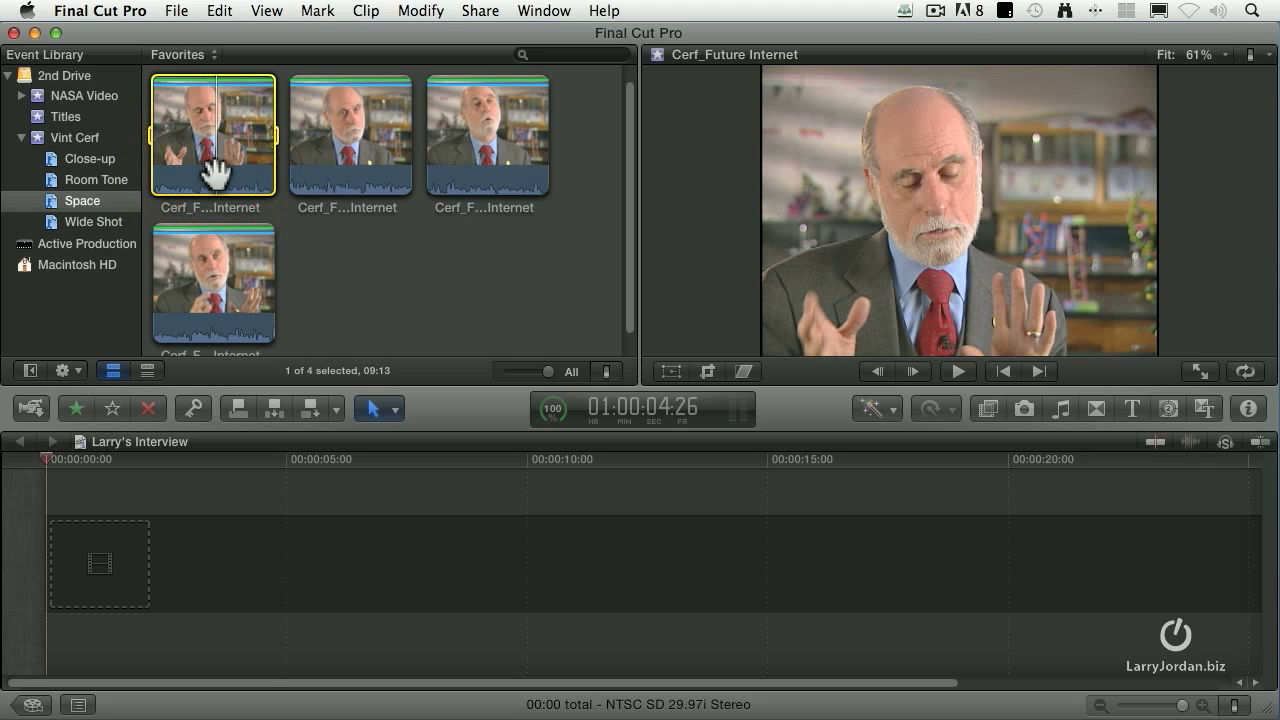
key("e")
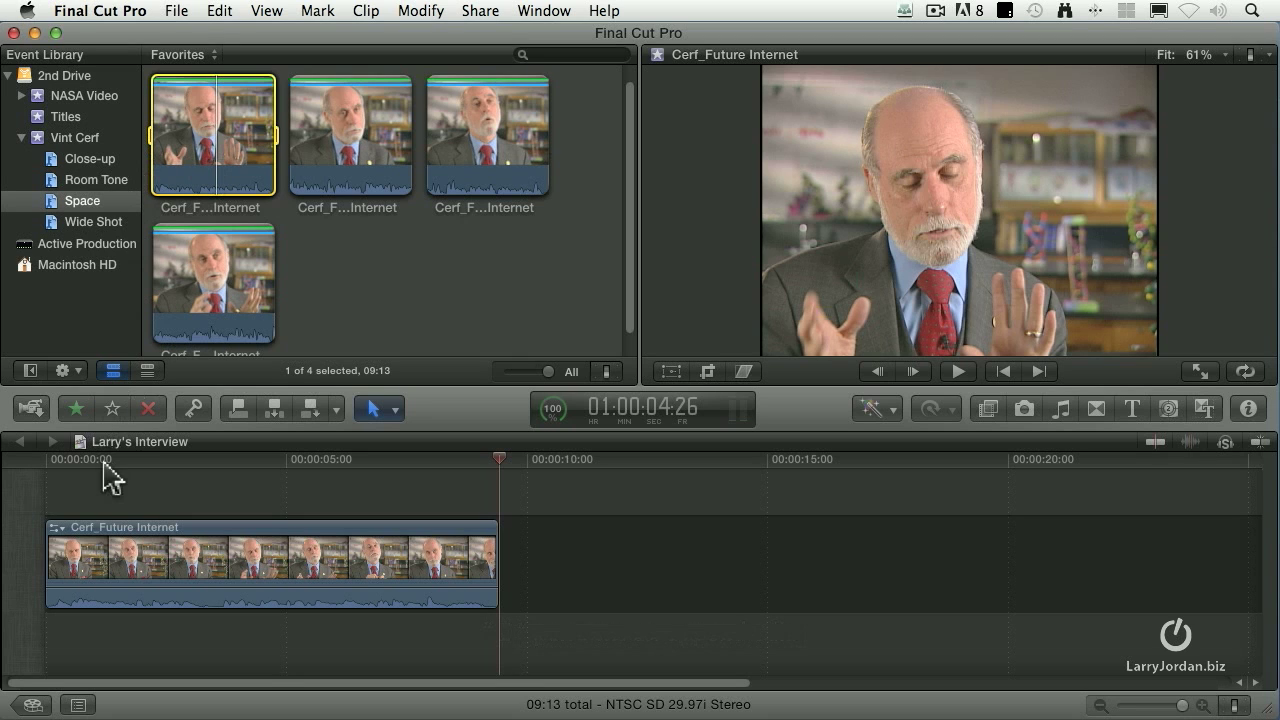
left_click(34, 471)
key("space")
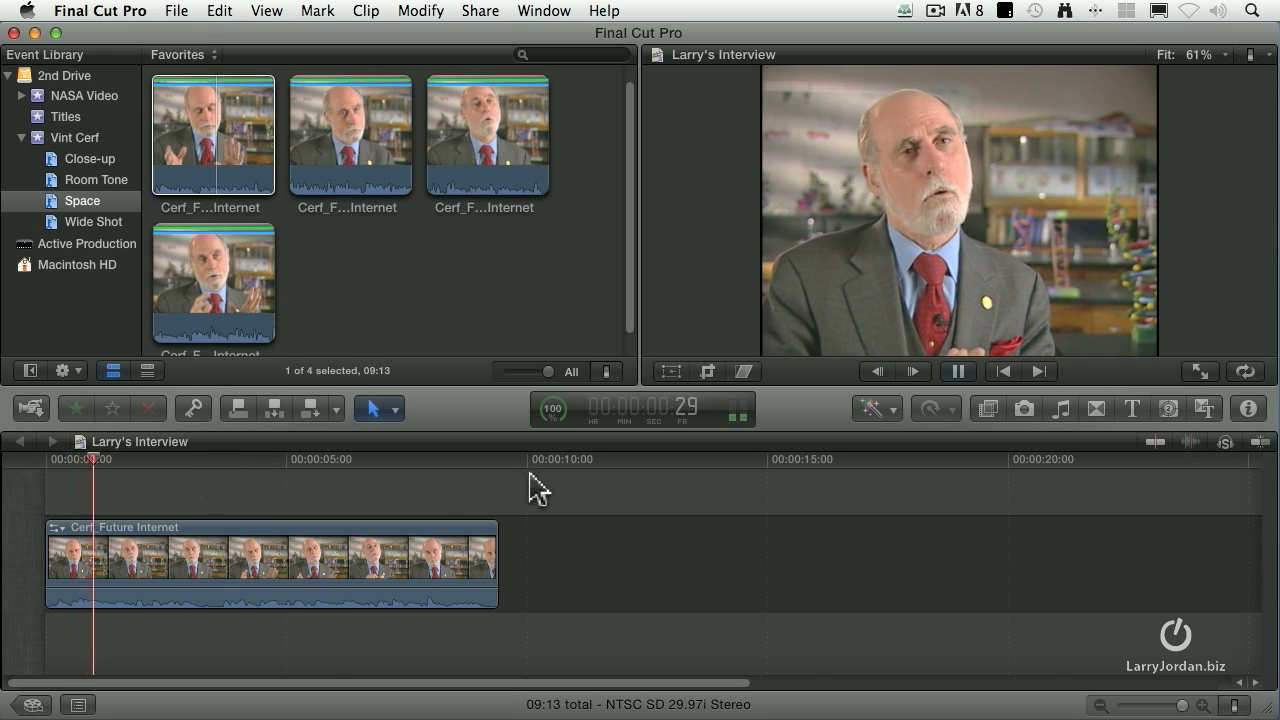
key("space")
left_click(450, 460)
key("space")
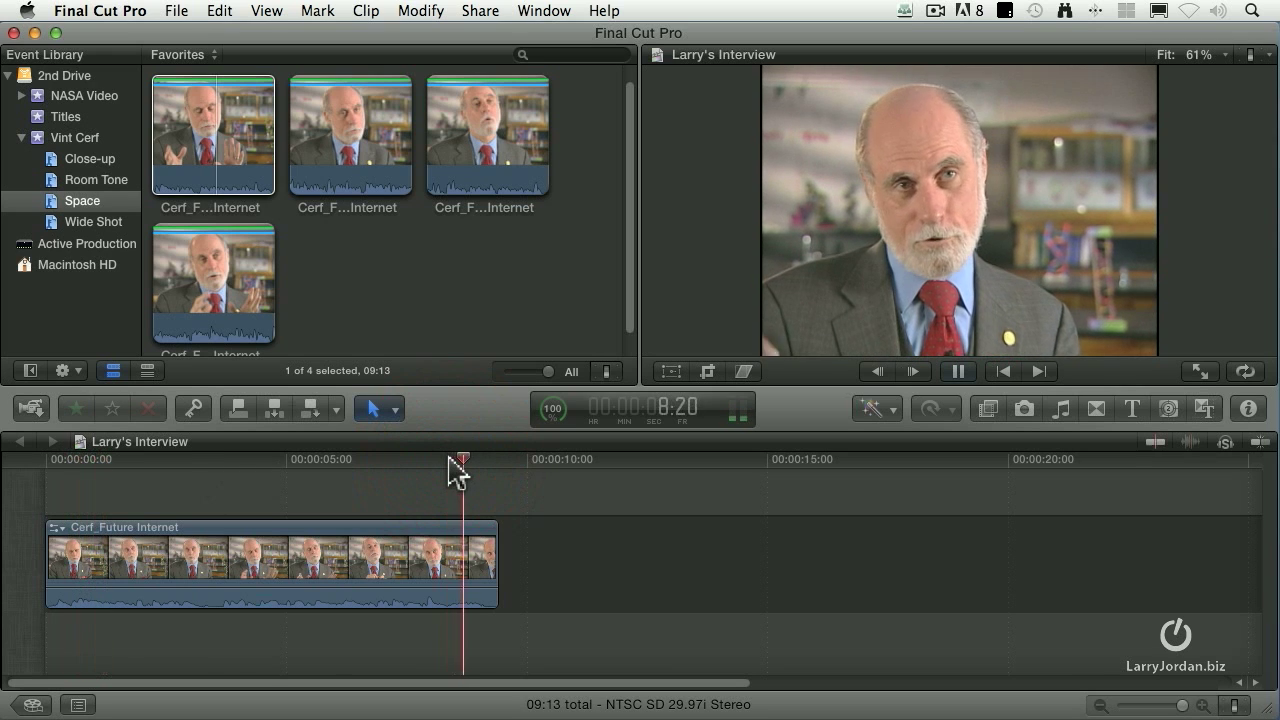
key("space")
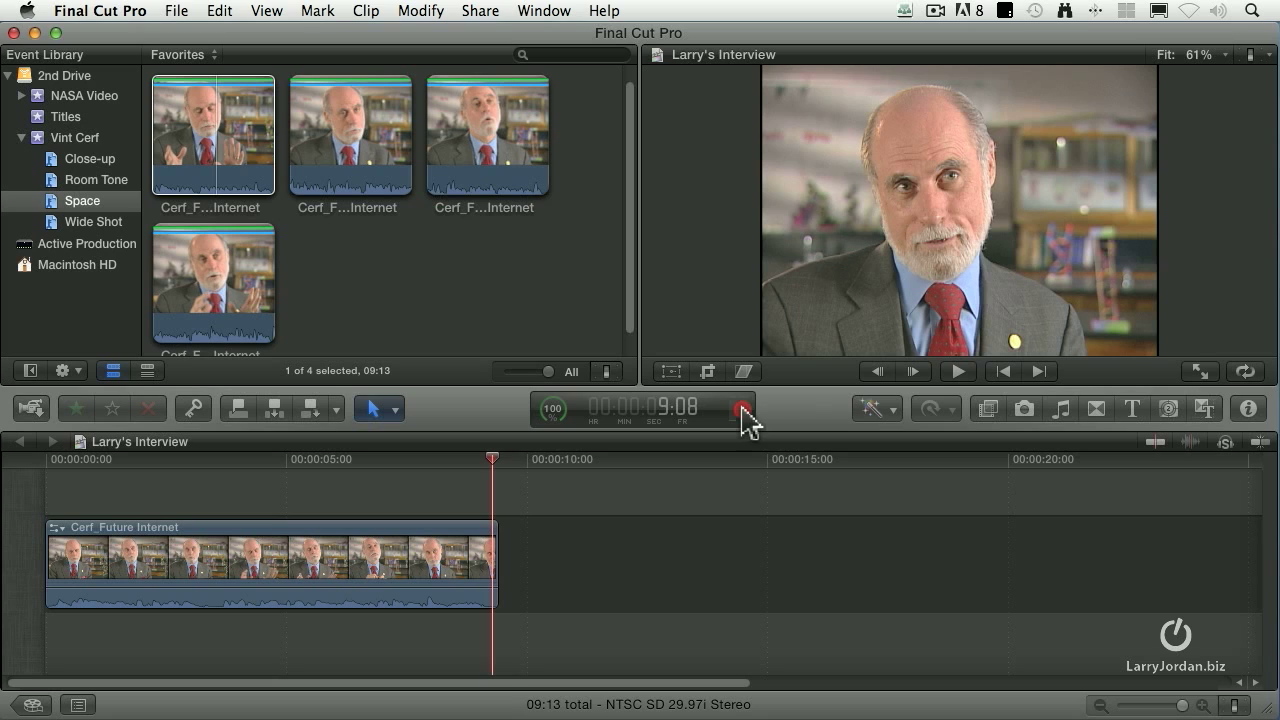
Step: Show the audio meters beside the timeline and widen them
left_click(742, 408)
left_click(732, 412)
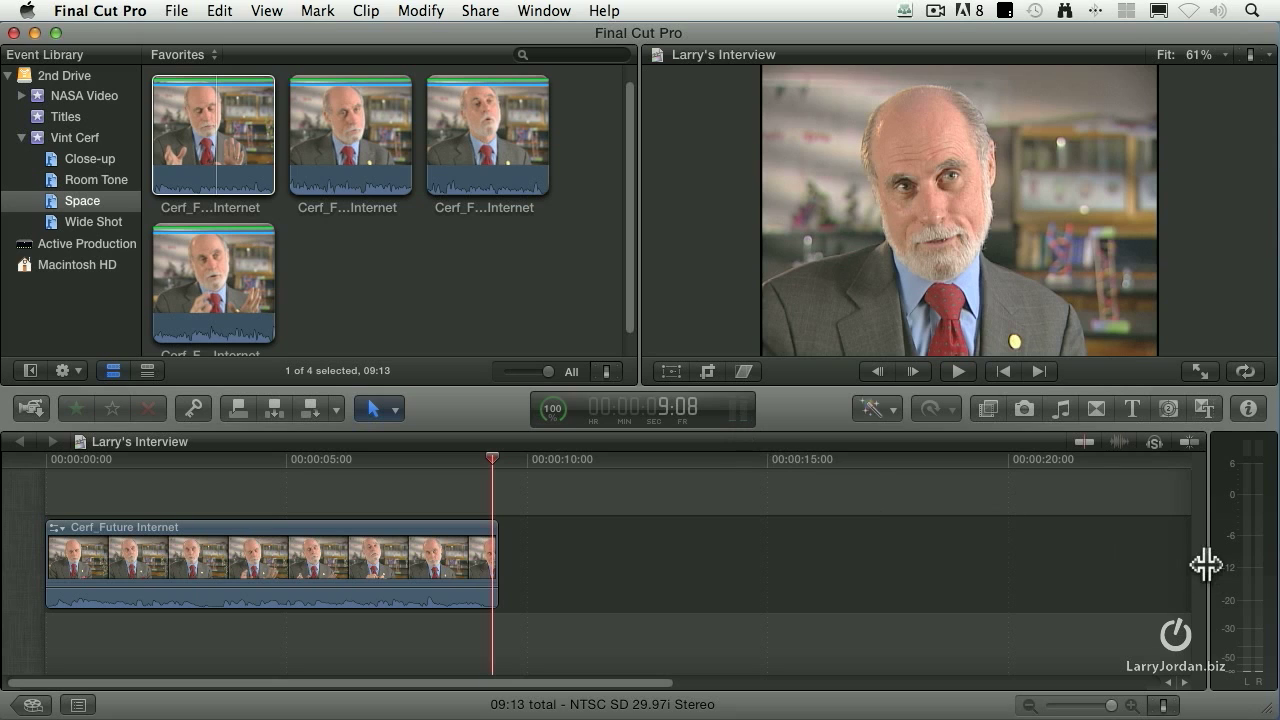
left_click_drag(1204, 565, 1117, 566)
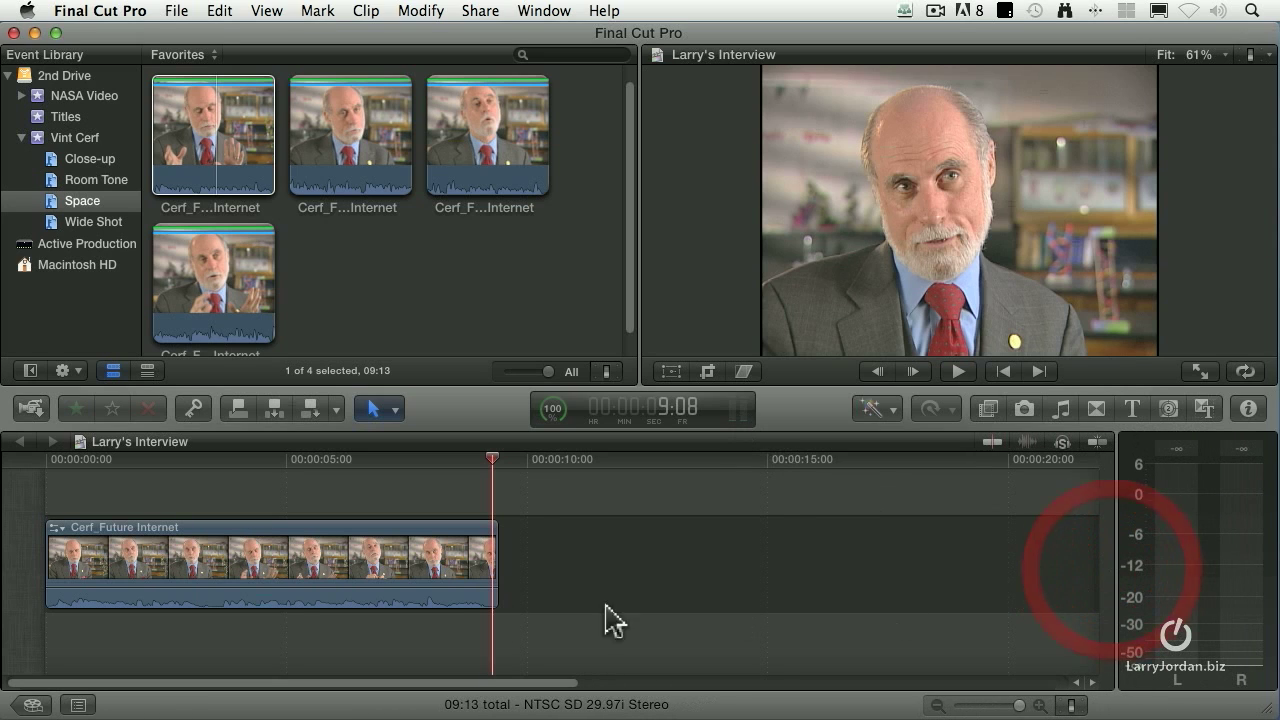
Step: Raise the audio level of the Cerf_Future Internet clip in the timeline, playing parts of it to check the levels
left_click(140, 459)
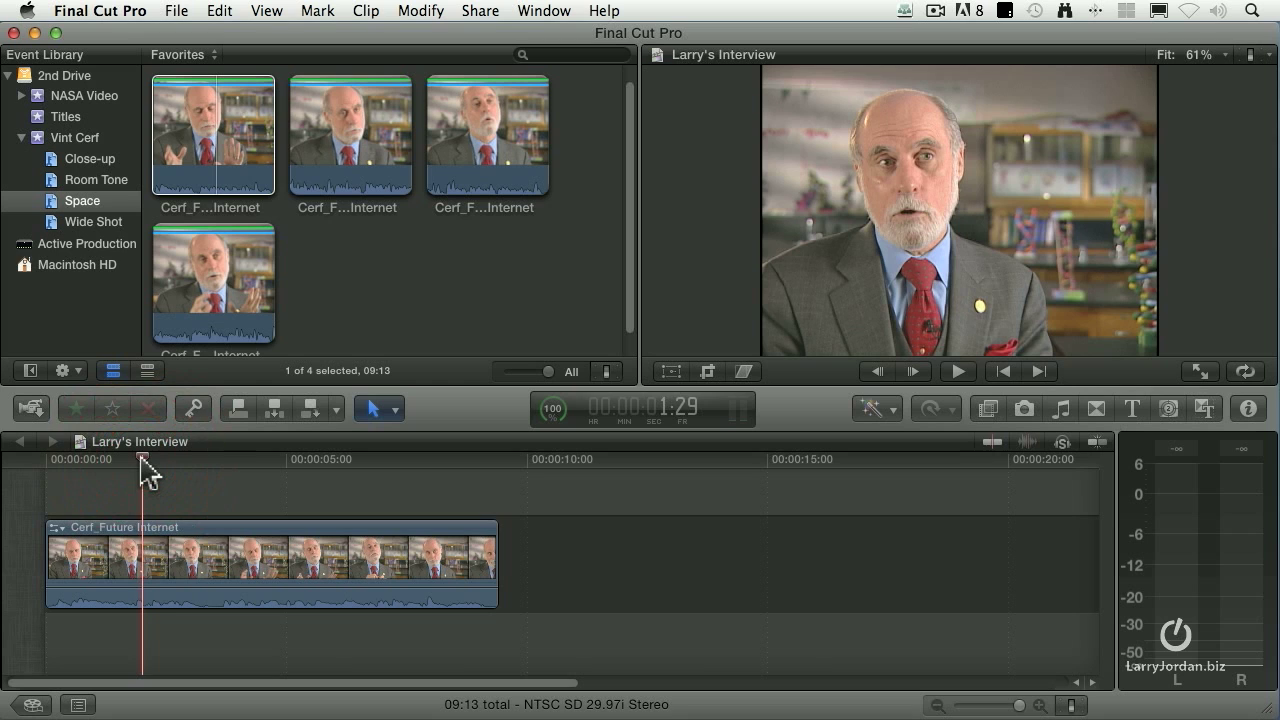
key("space")
key("space")
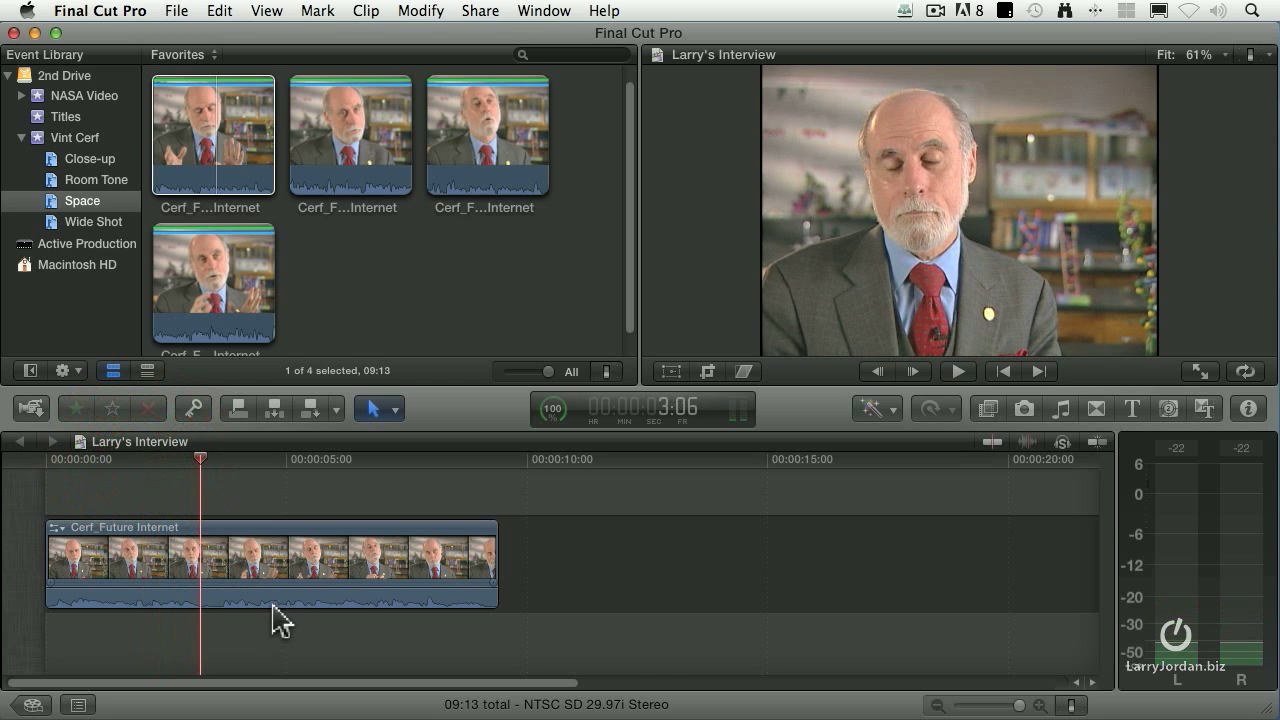
left_click_drag(286, 587, 287, 585)
key("space")
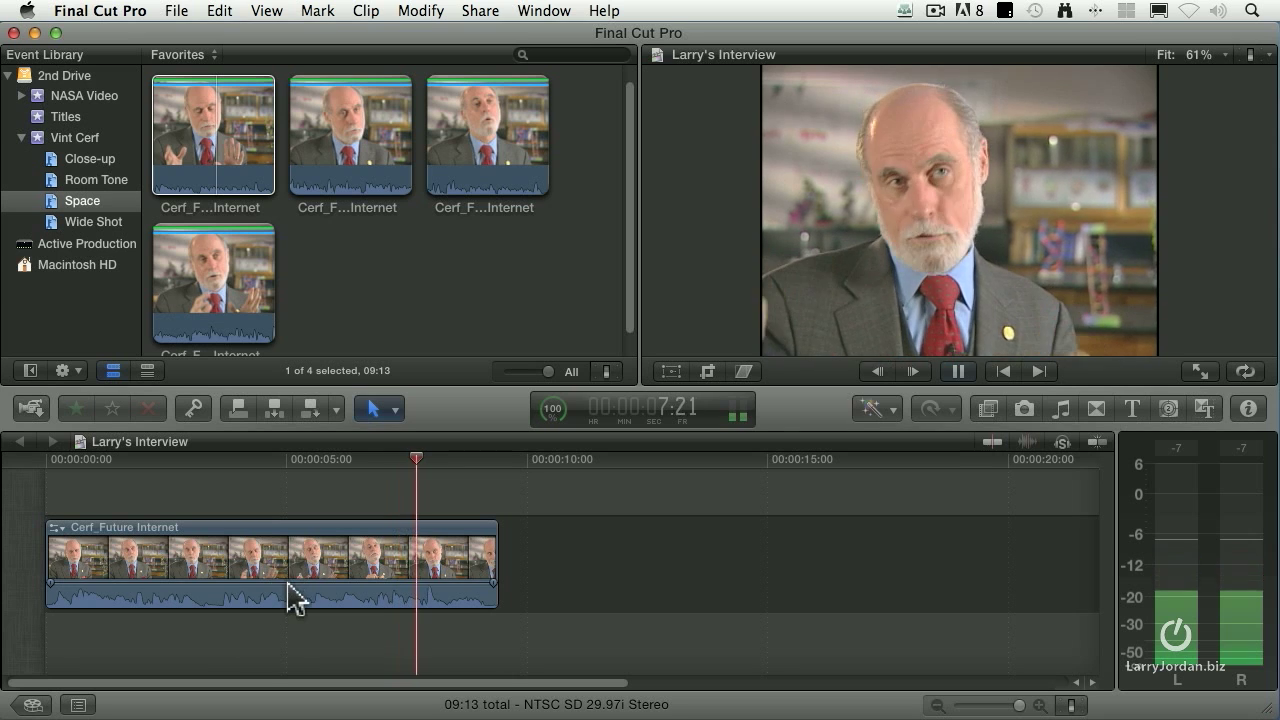
key("space")
left_click(289, 586)
key("space")
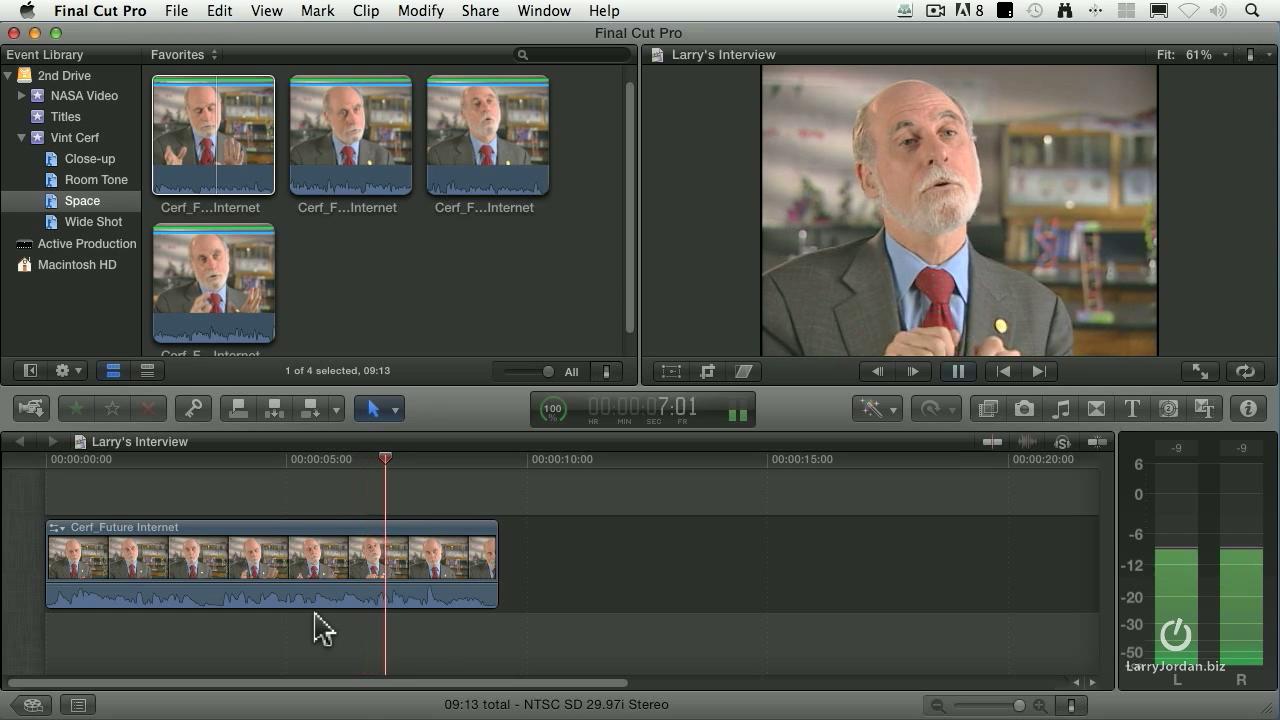
key("space")
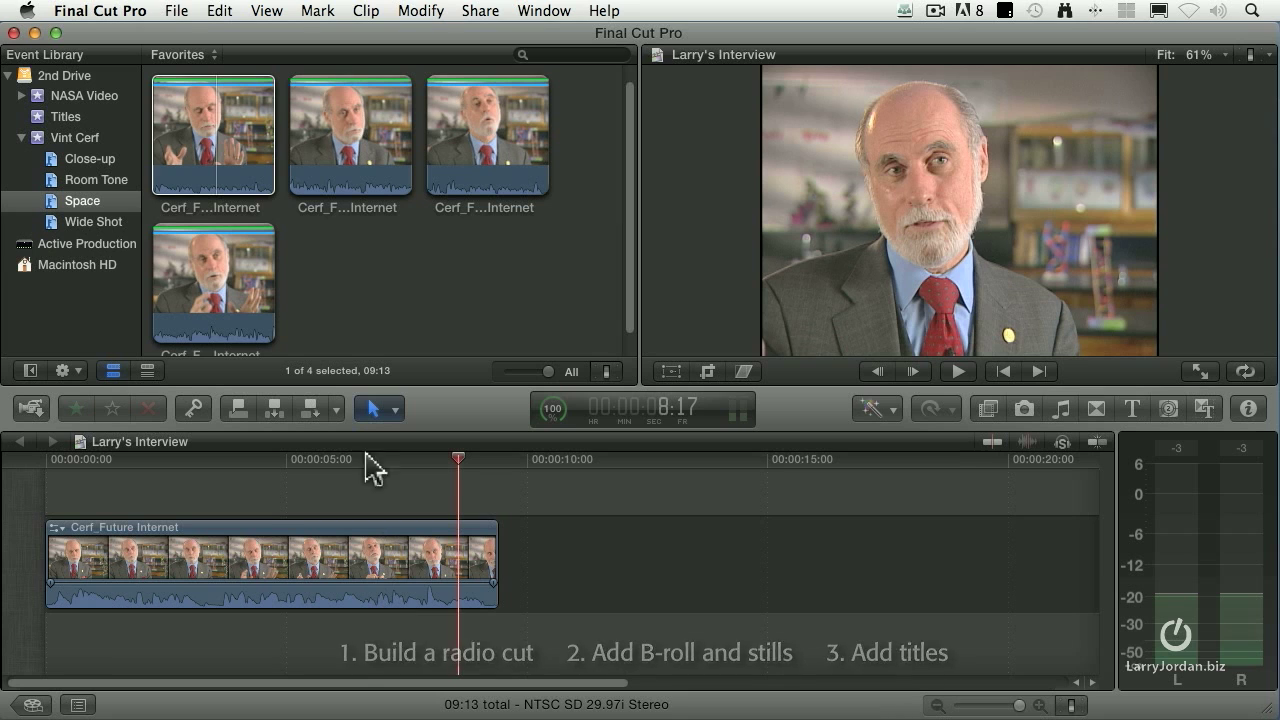
Step: Play the second Cerf_Future Internet favorite and mark a range of about 07:10 near its start, ending at 01:00:25:09
left_click(320, 168)
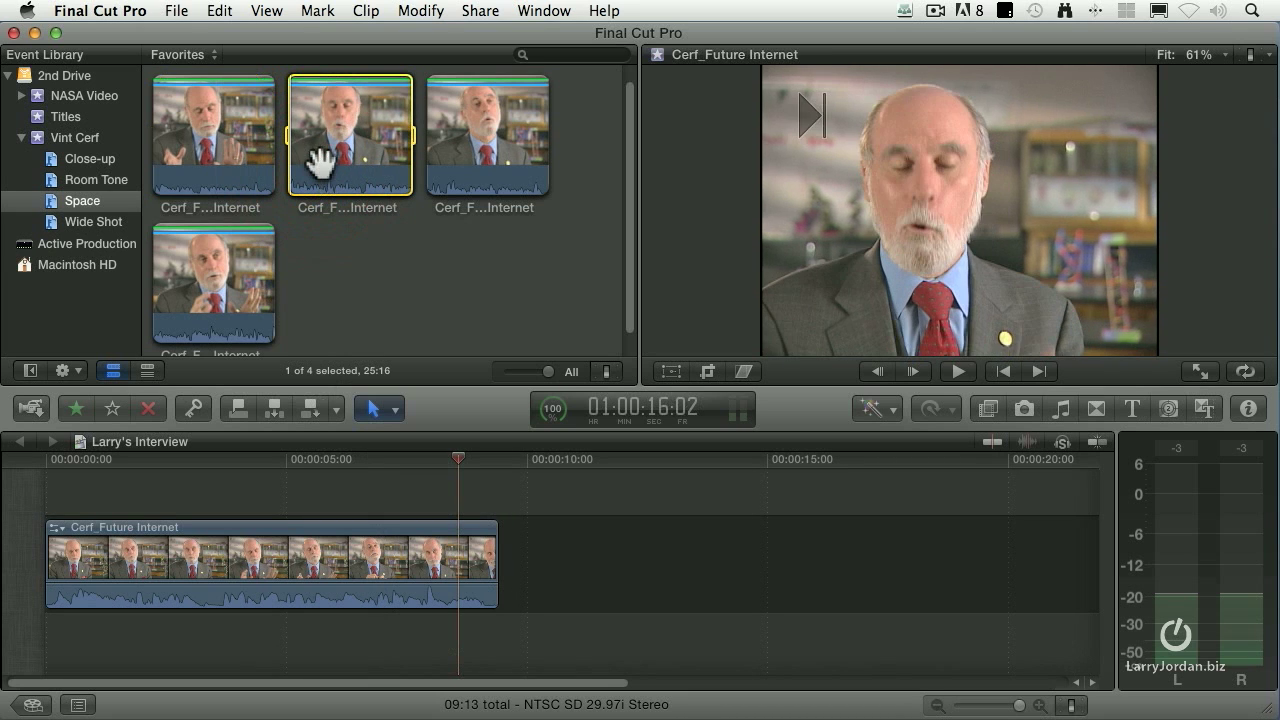
key("space")
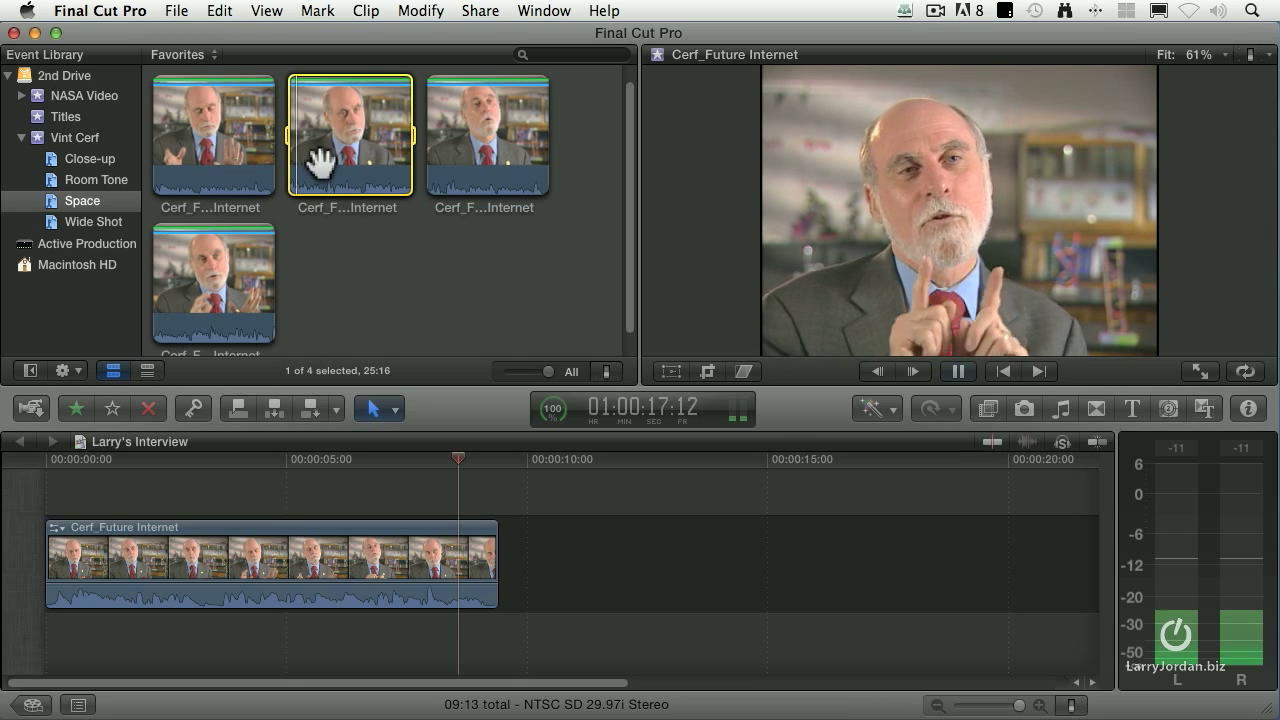
key("i")
key("space")
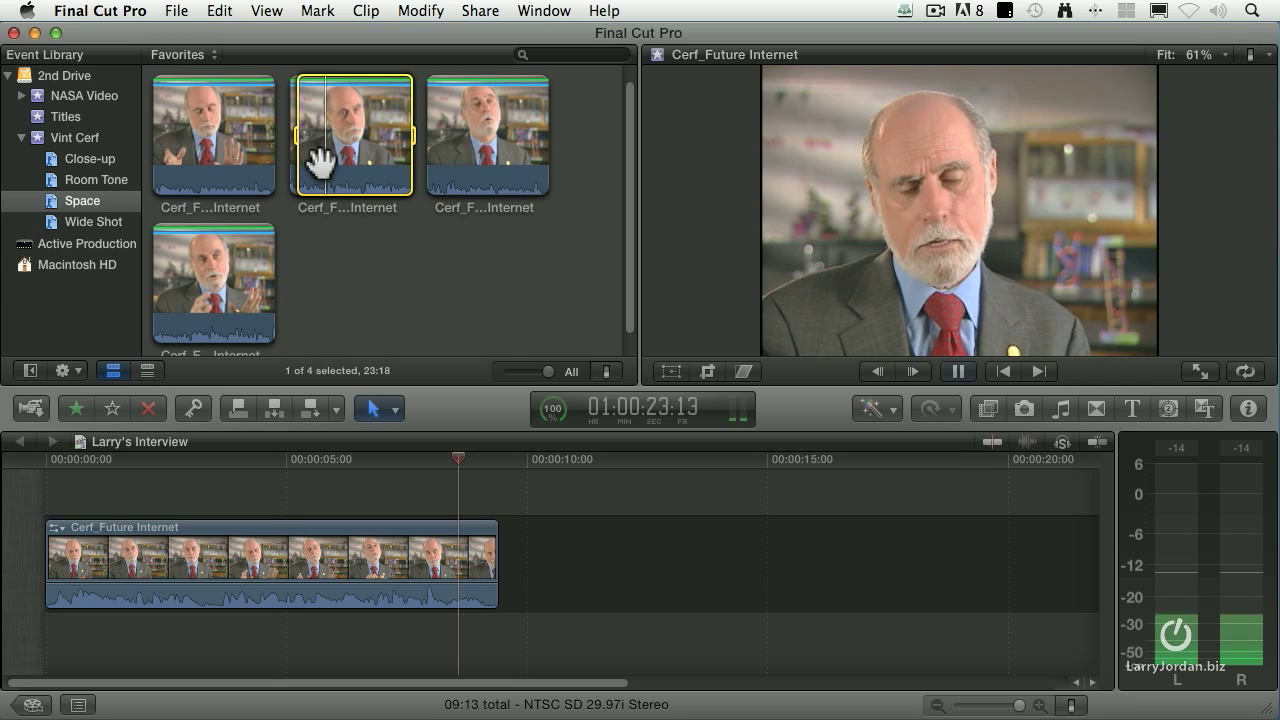
key("space")
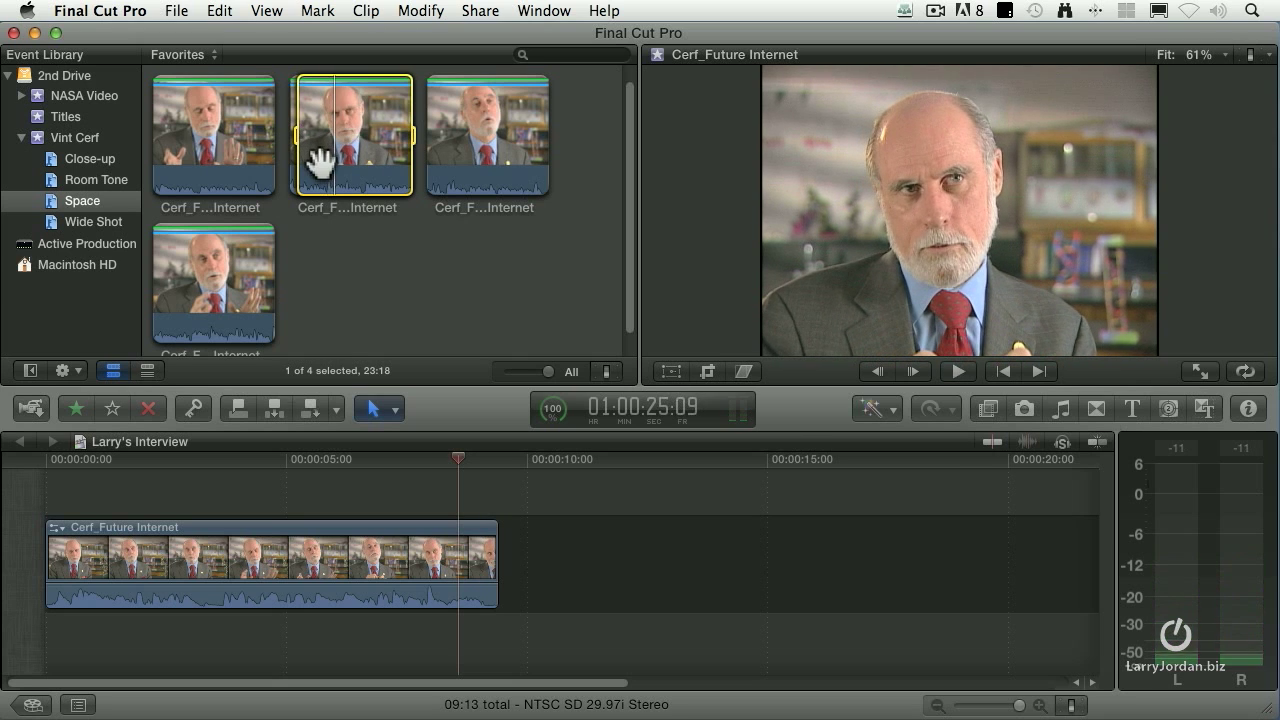
key("o")
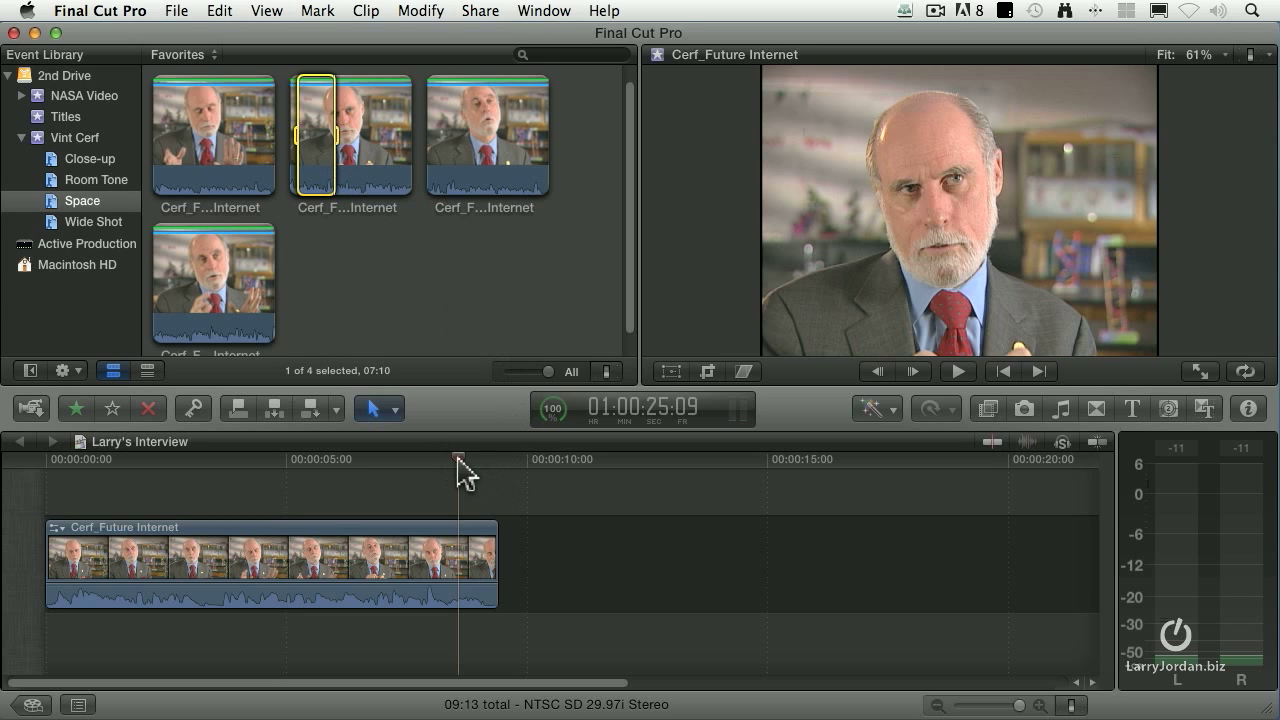
Step: Append the marked range to the end of the Larry's Interview timeline and play the end of the first clip
left_click(420, 465)
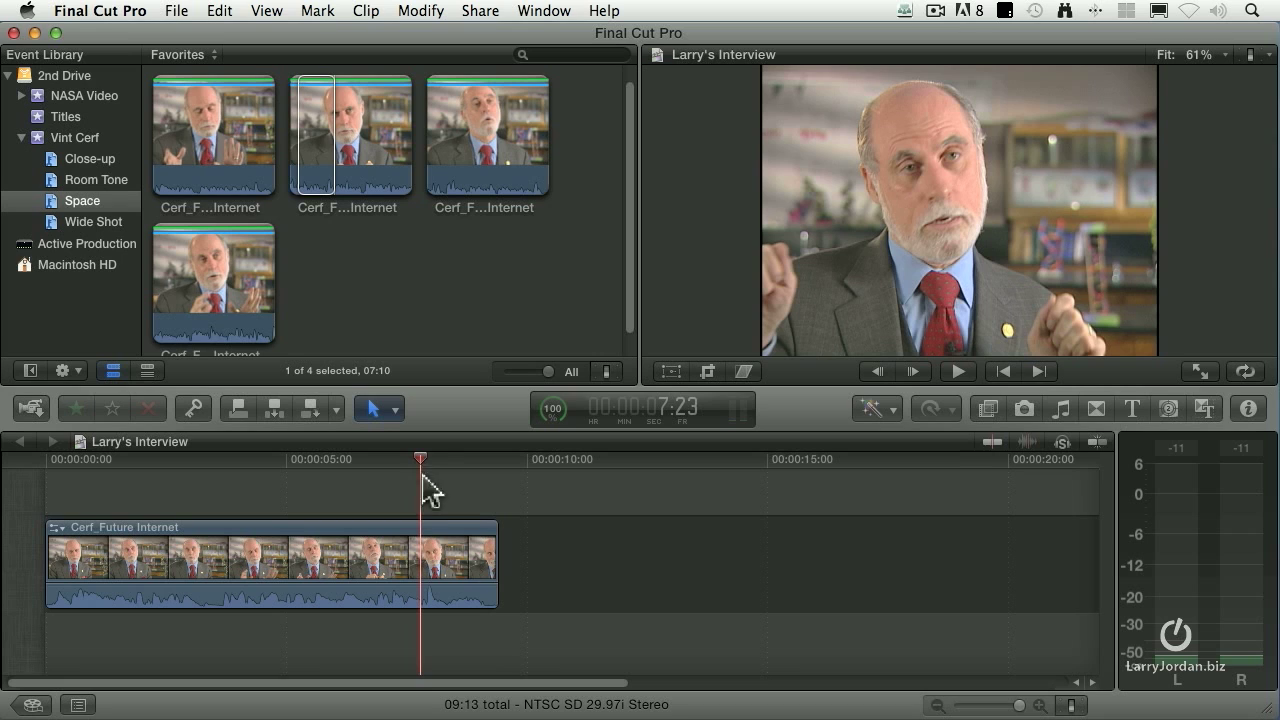
key("e")
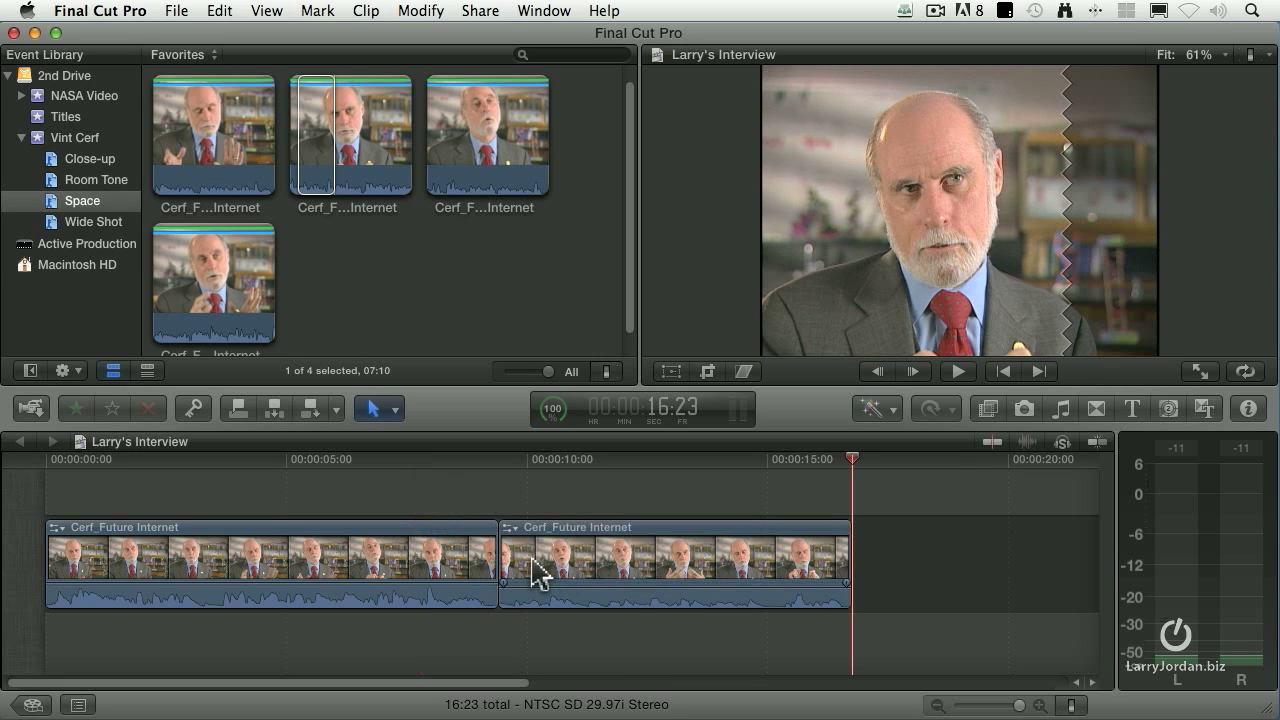
left_click(425, 463)
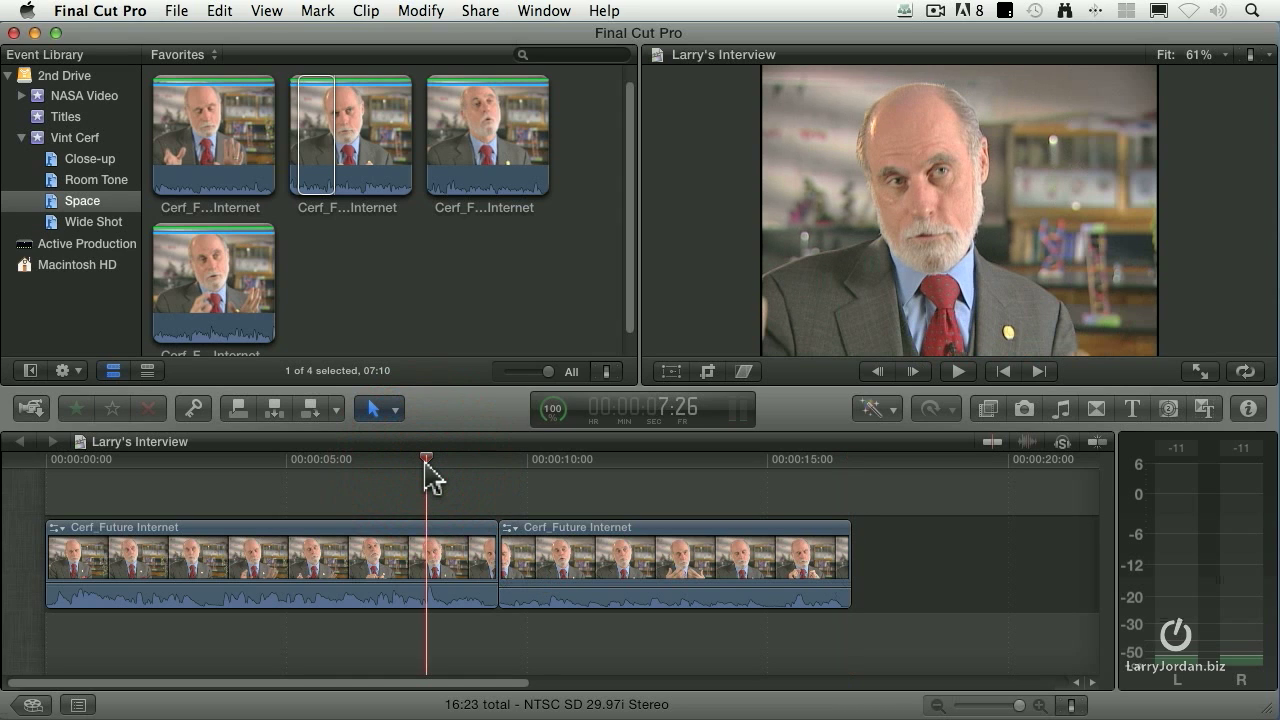
key("space")
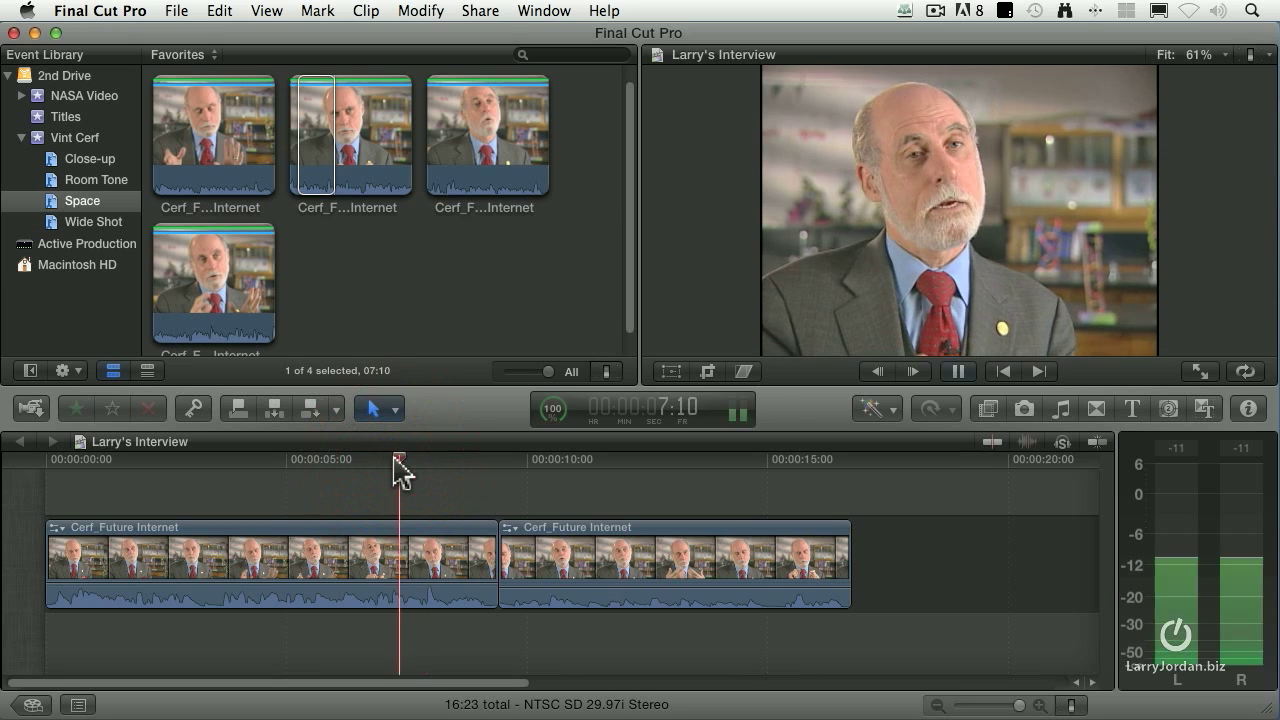
key("space")
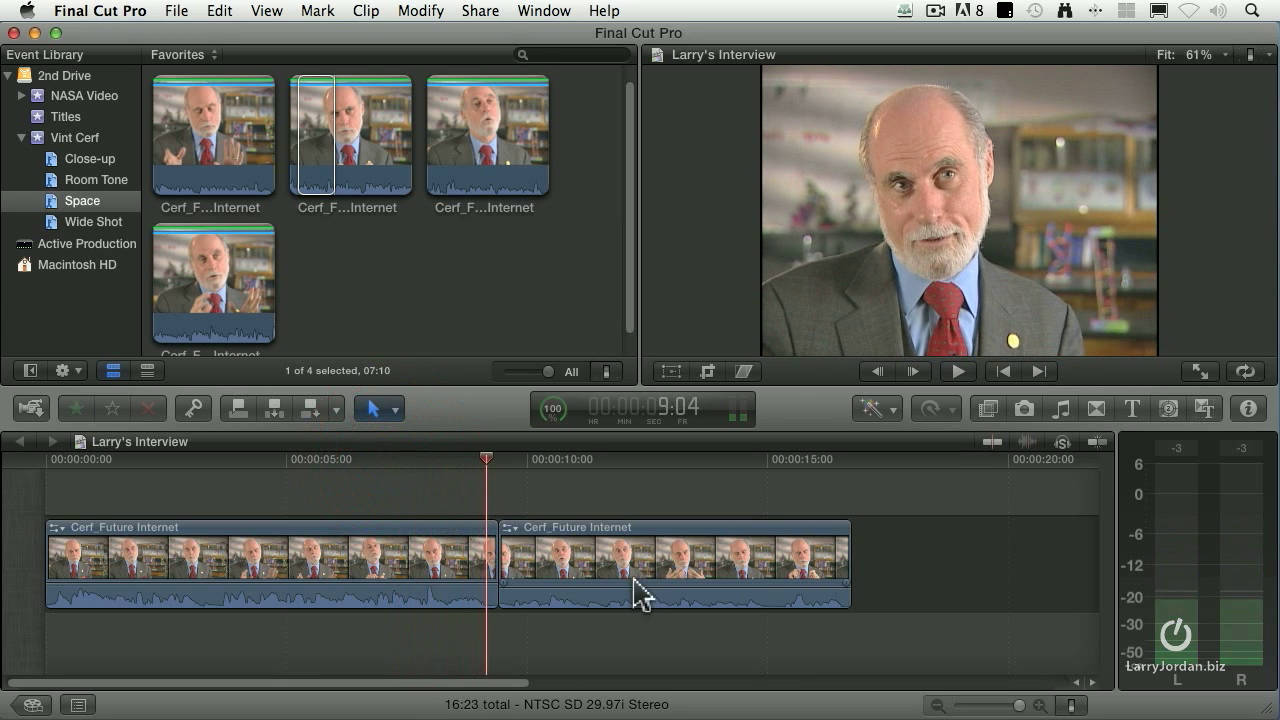
Step: Raise the second timeline clip's audio level and play across the join between the two clips
left_click_drag(636, 593, 638, 578)
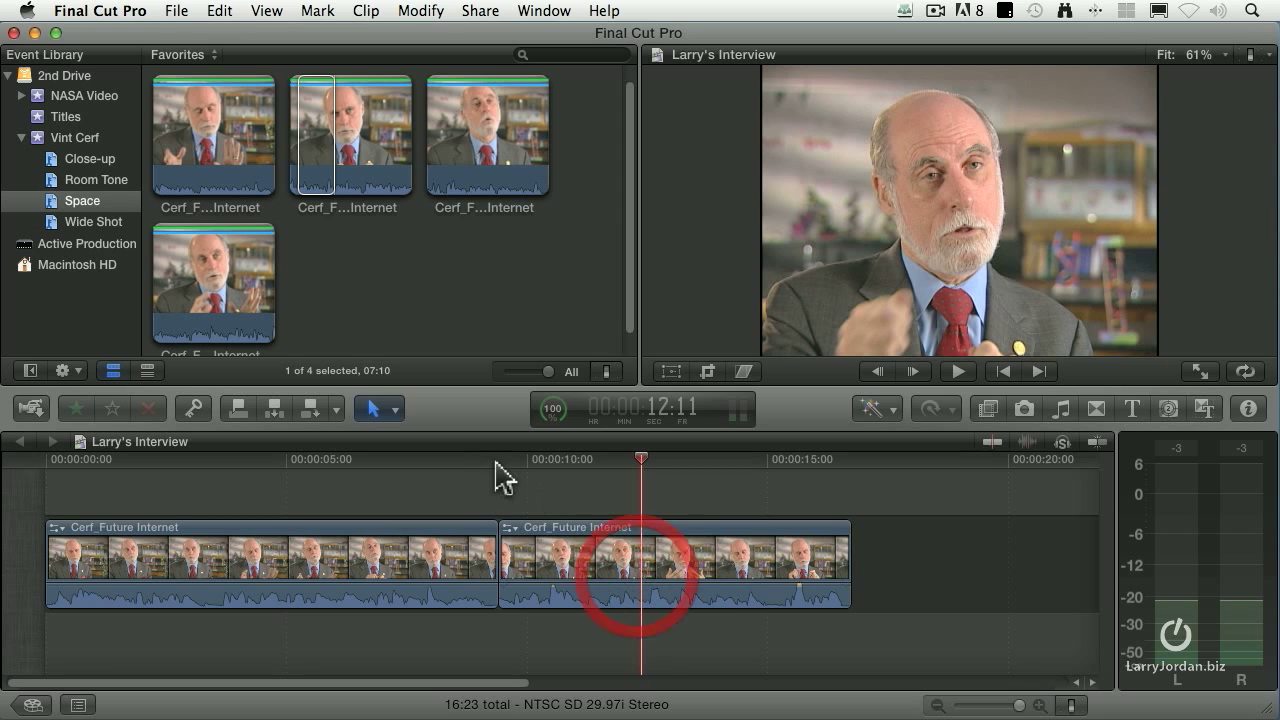
left_click(400, 463)
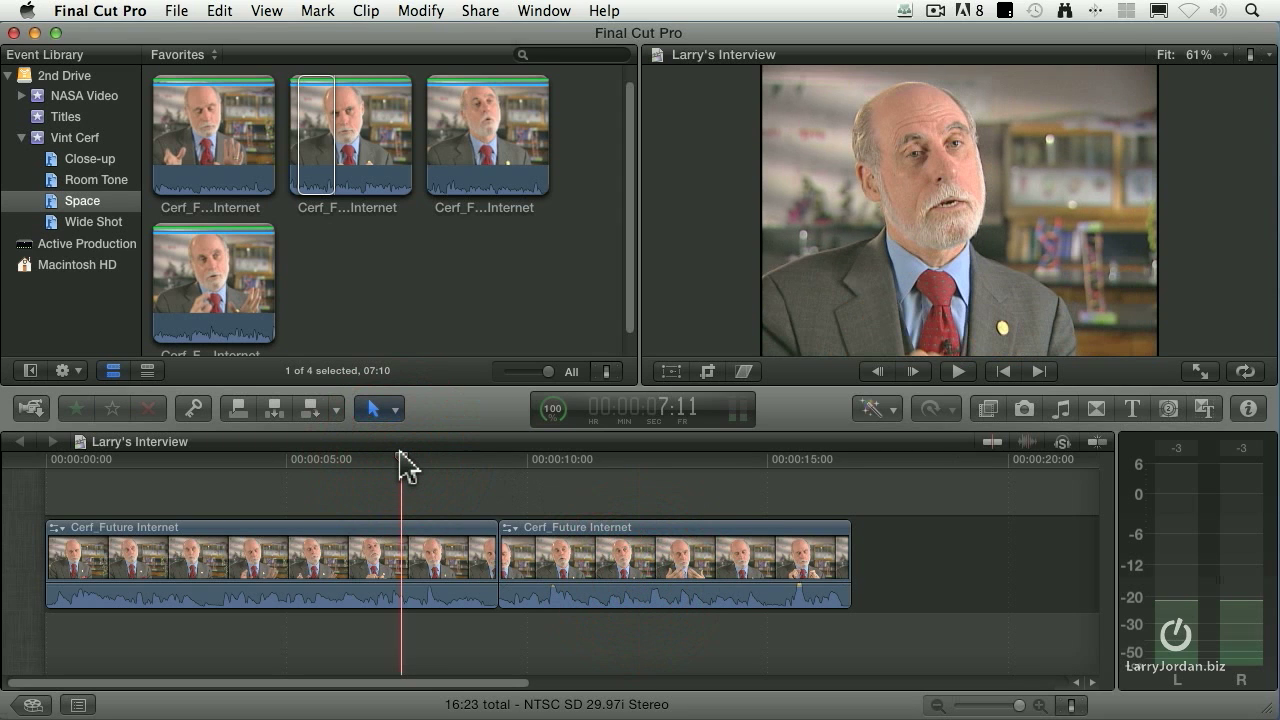
key("space")
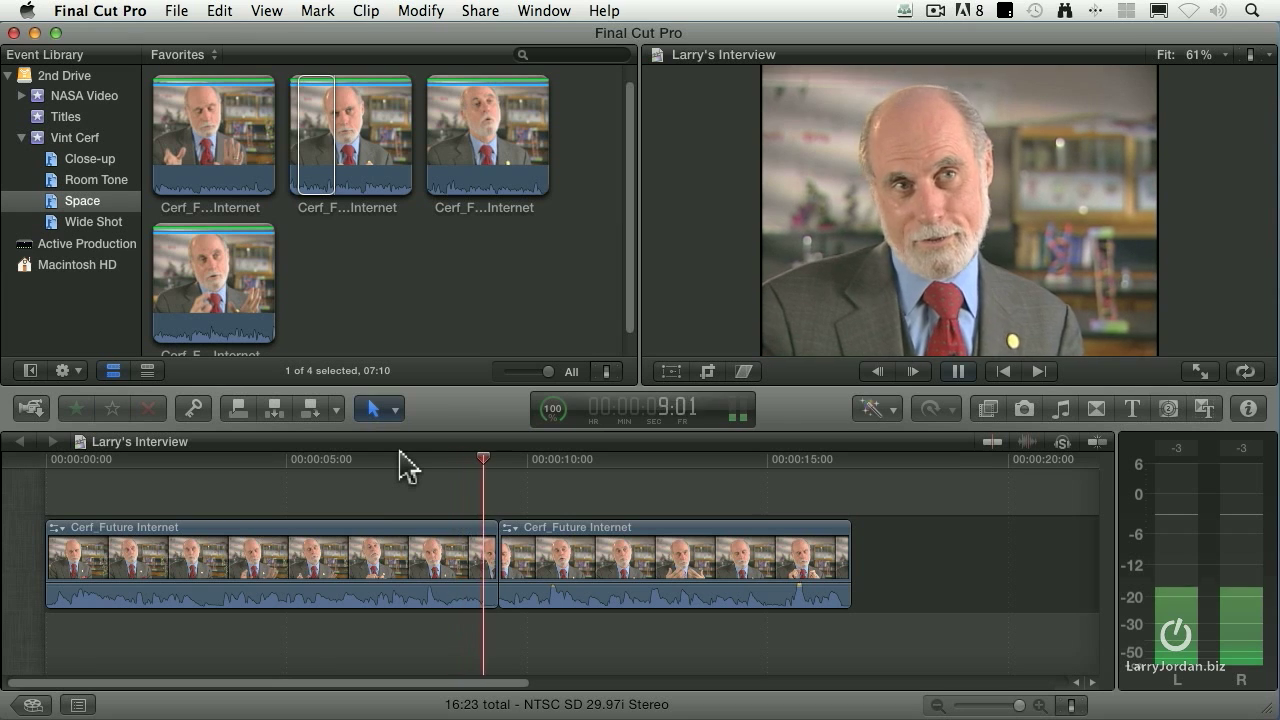
key("space")
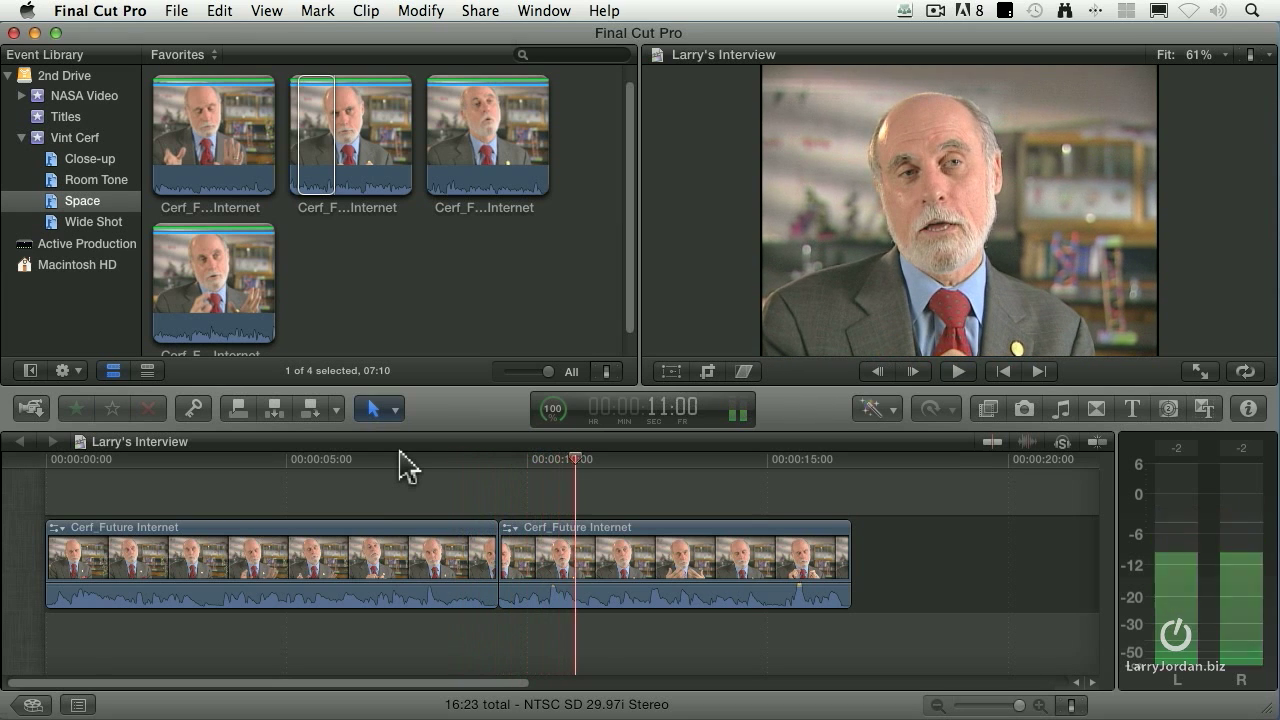
Step: Play across the join between the two timeline clips, replay the second clip's opening, and park the playhead at 9:26
left_click(406, 462)
key("space")
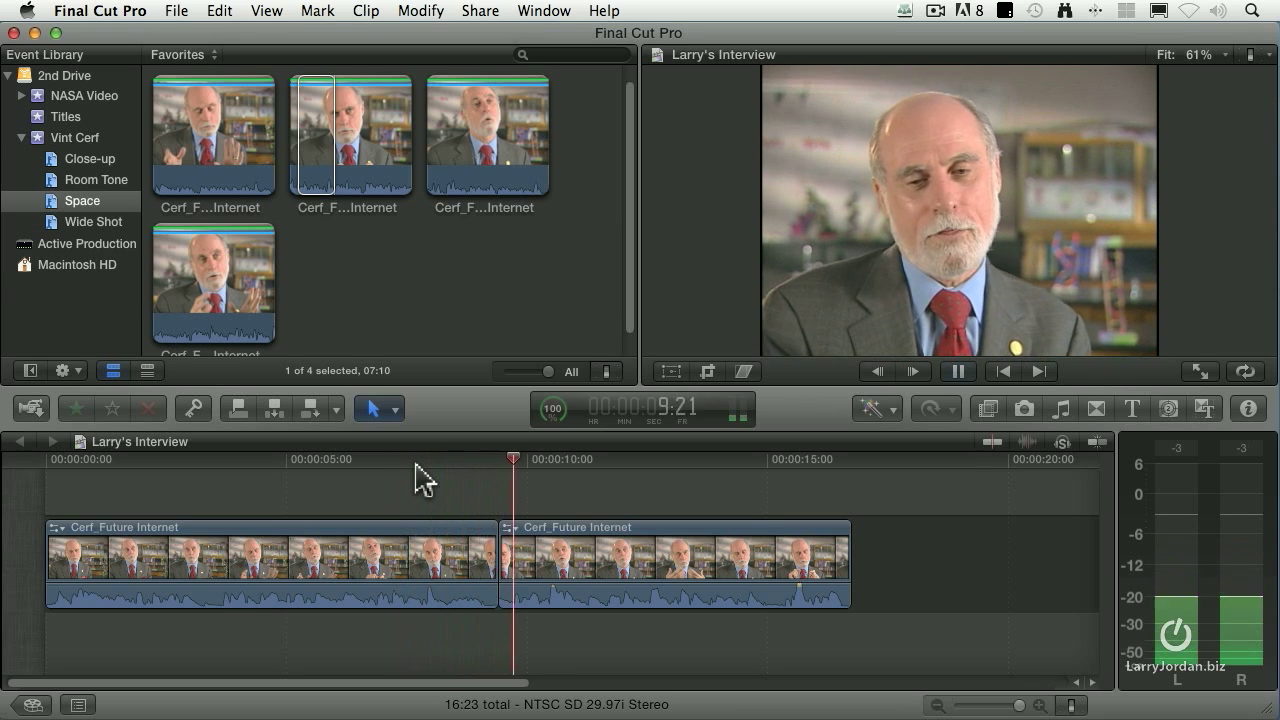
key("space")
left_click(516, 463)
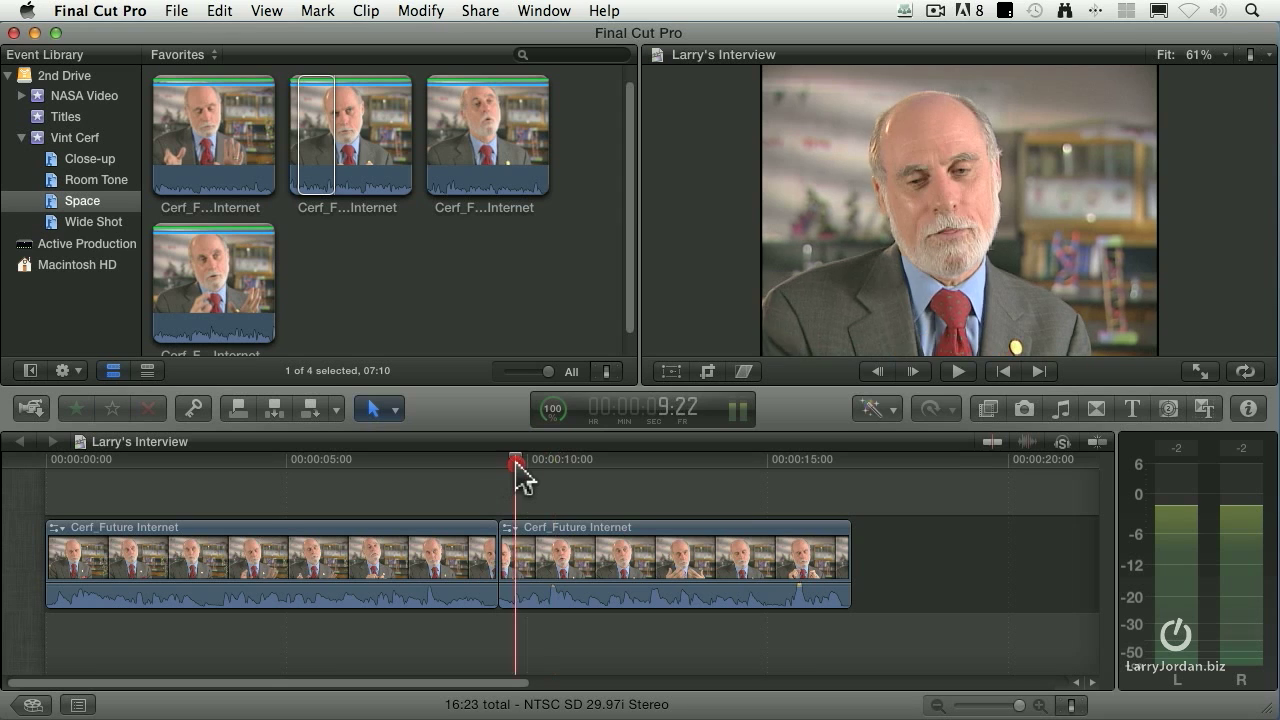
key("space")
key("space")
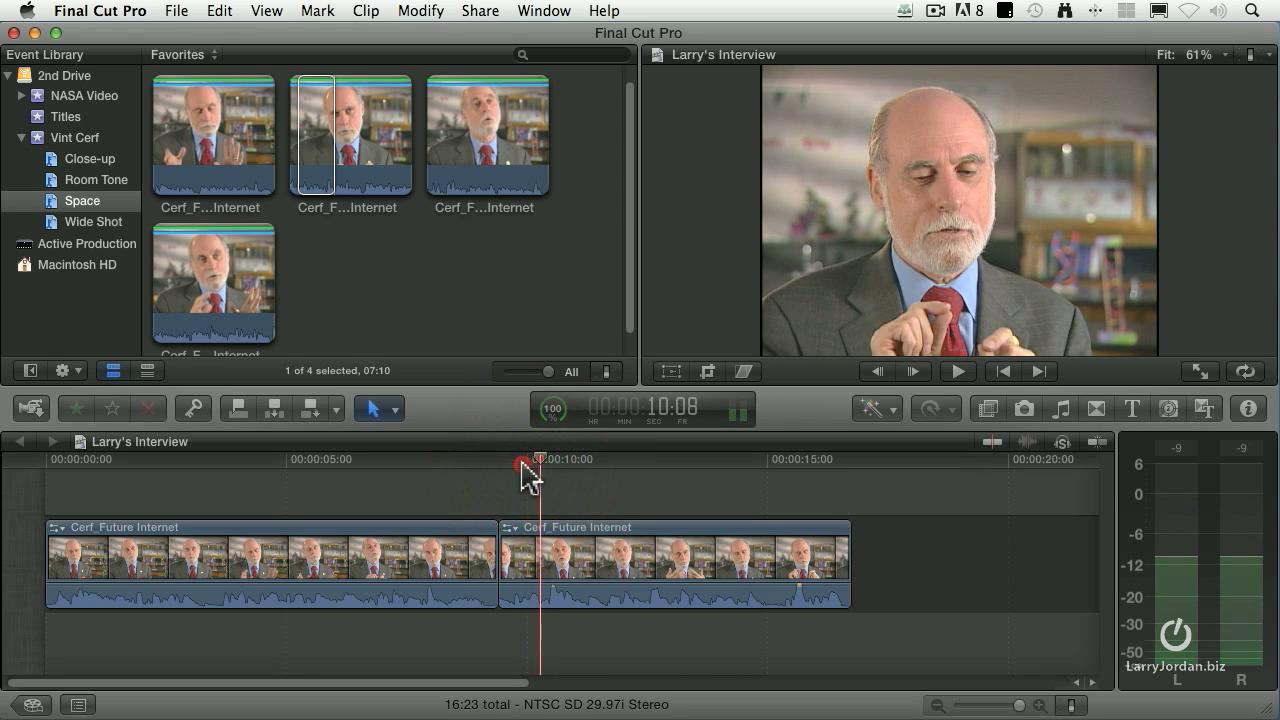
left_click(521, 462)
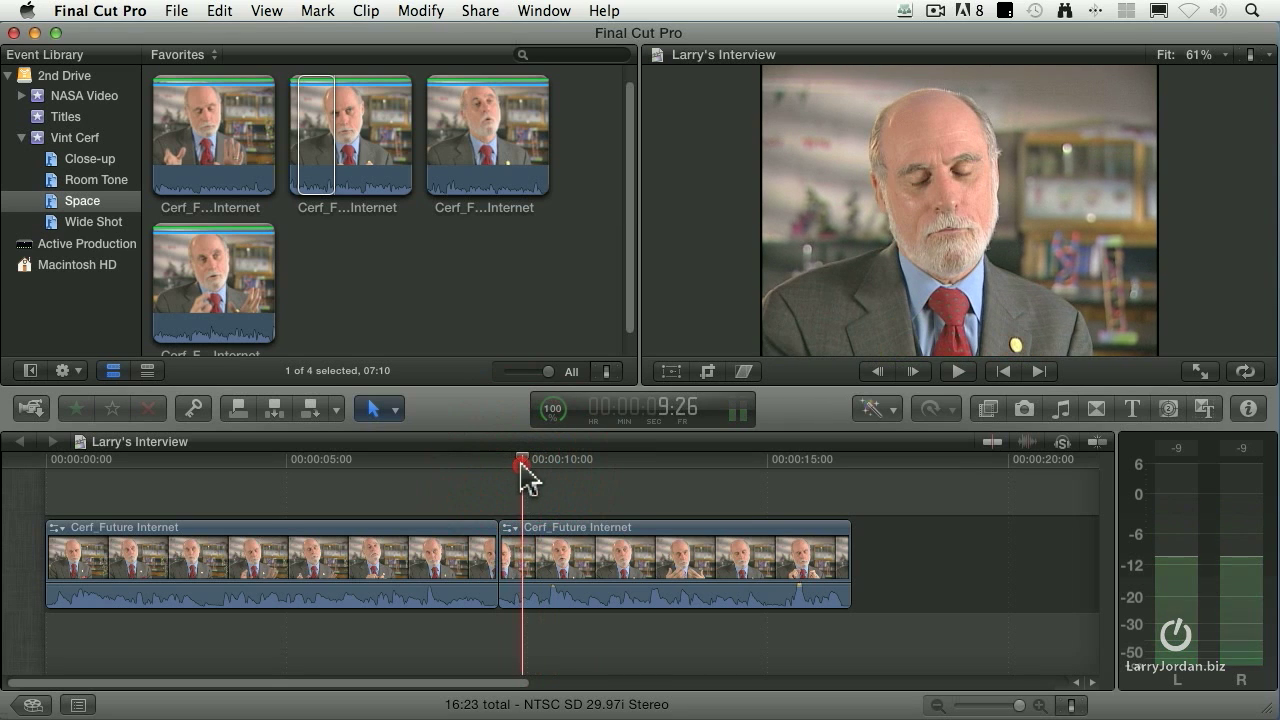
Step: Open the join between the two clips in the Precision Editor and extend the second clip's start about 2 frames earlier
double_click(500, 560)
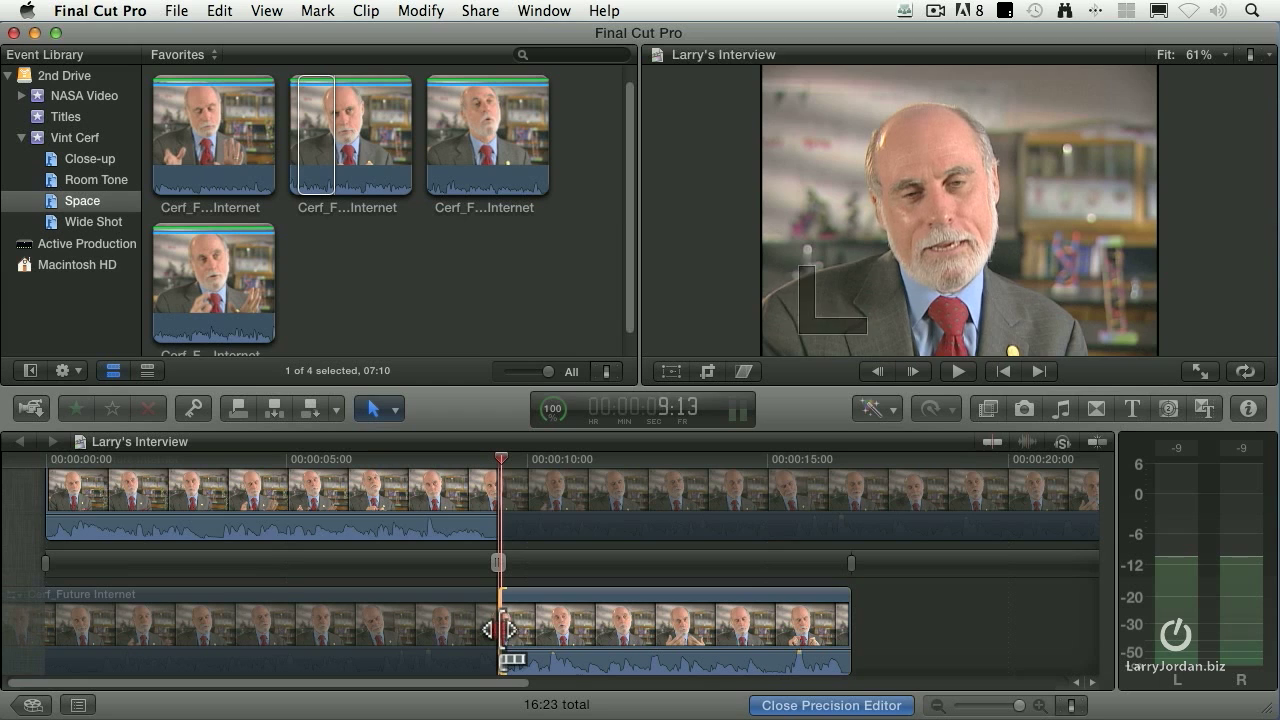
left_click_drag(499, 630, 498, 628)
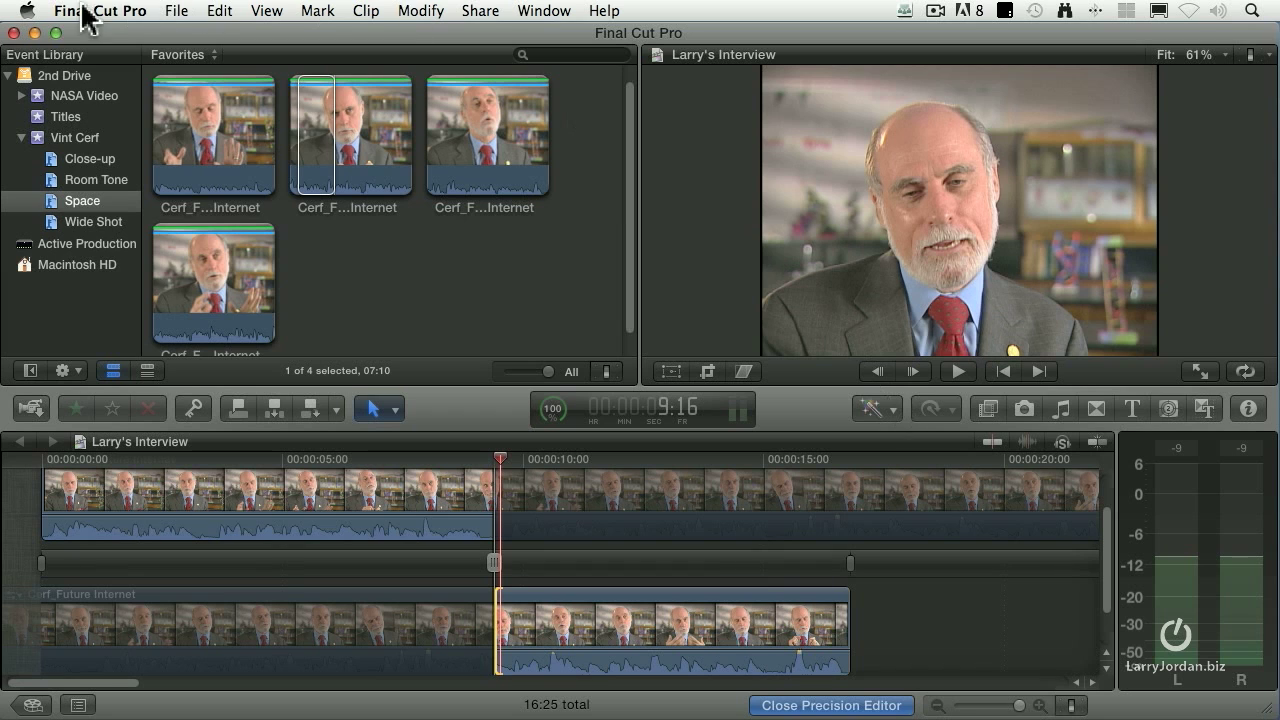
Step: Check the detailed trimming feedback option in the Editing preferences
left_click(86, 12)
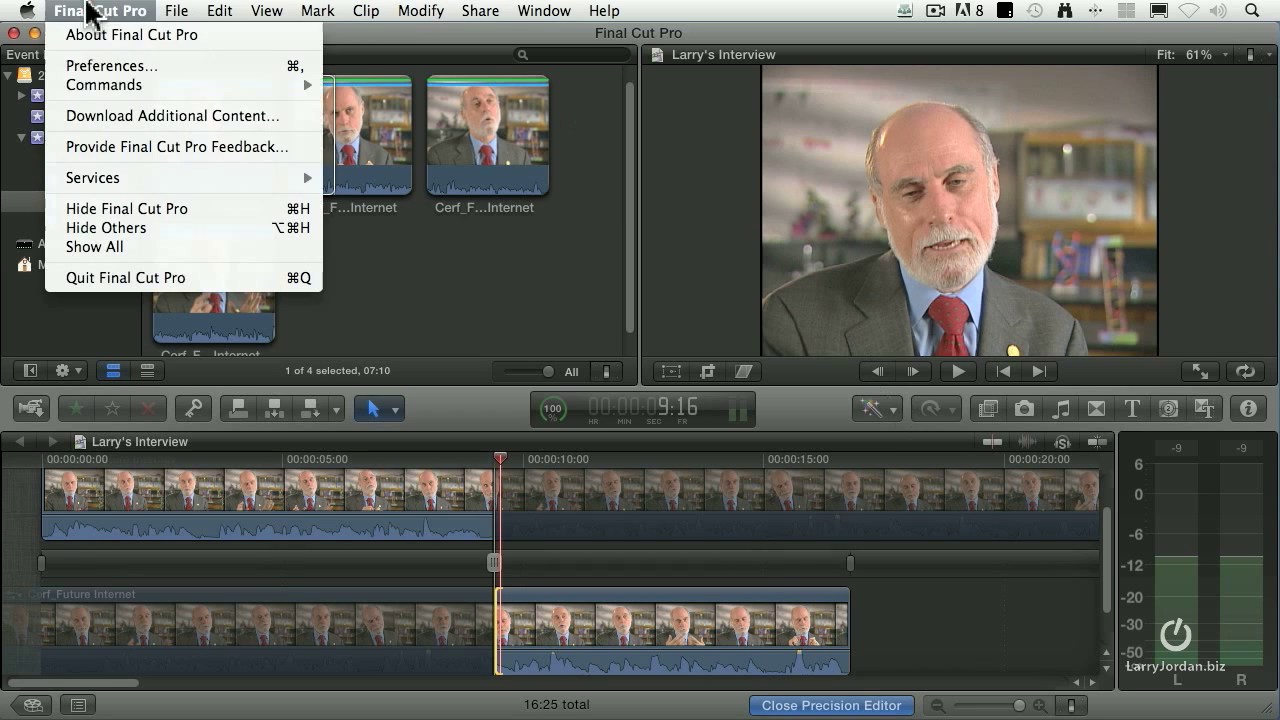
left_click(112, 66)
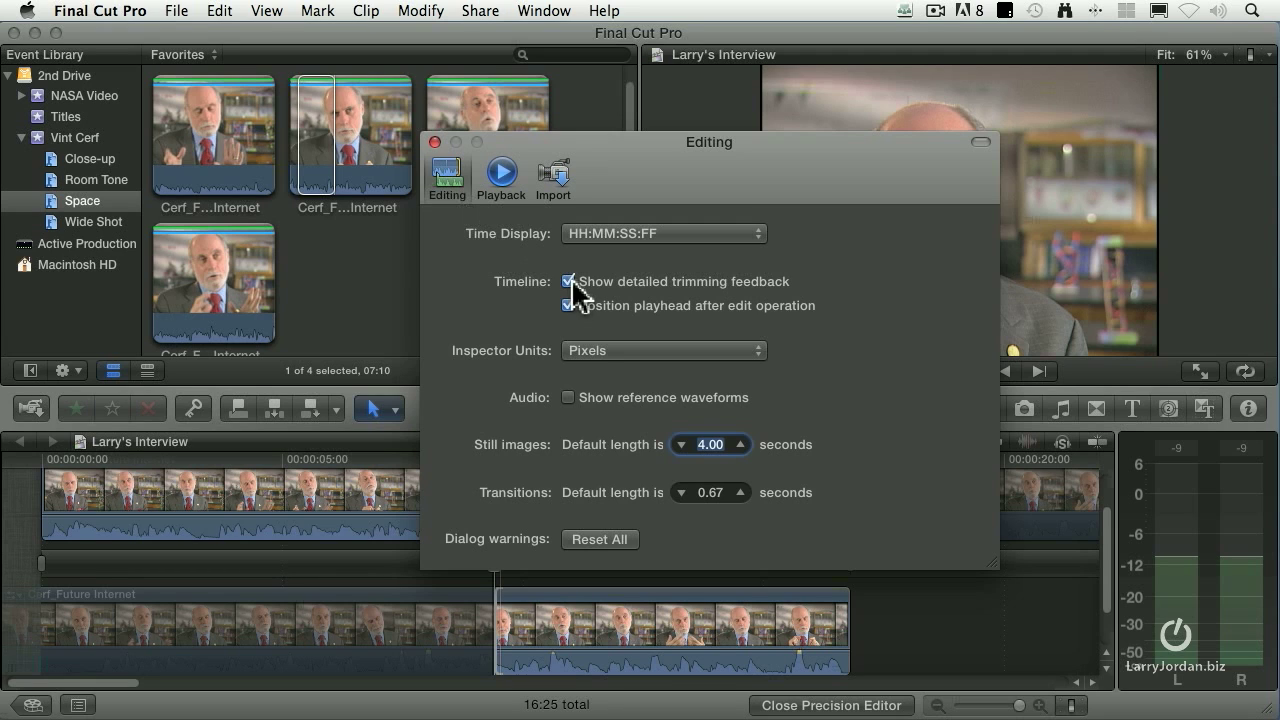
left_click(435, 142)
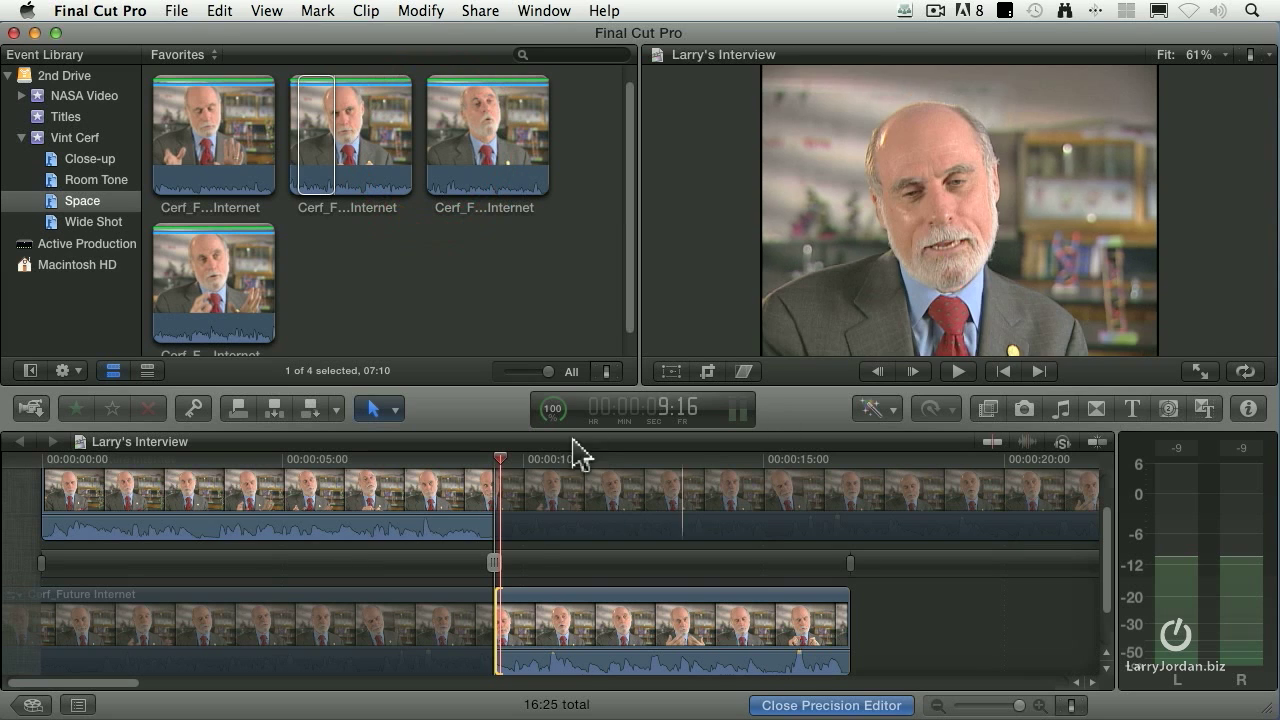
Step: Extend the second clip's start about 9 frames earlier in the Precision Editor and play across the join
left_click_drag(496, 630, 480, 631)
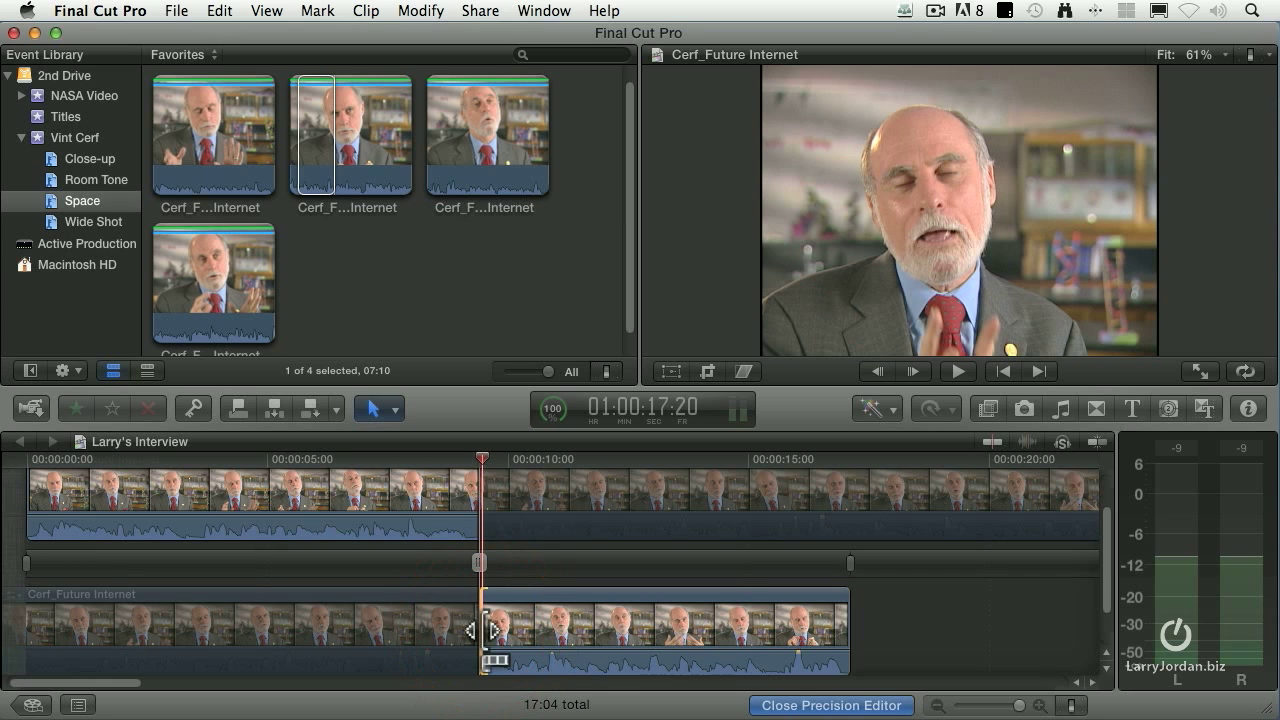
left_click(437, 462)
key("space")
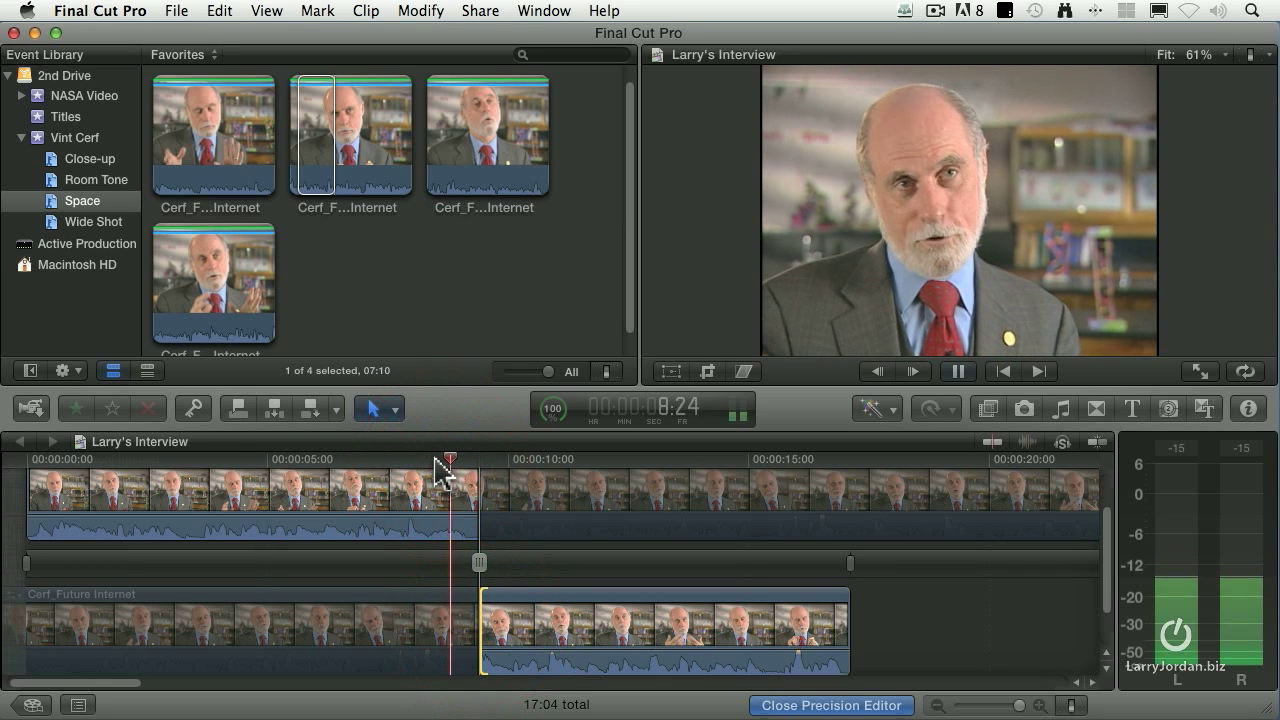
key("space")
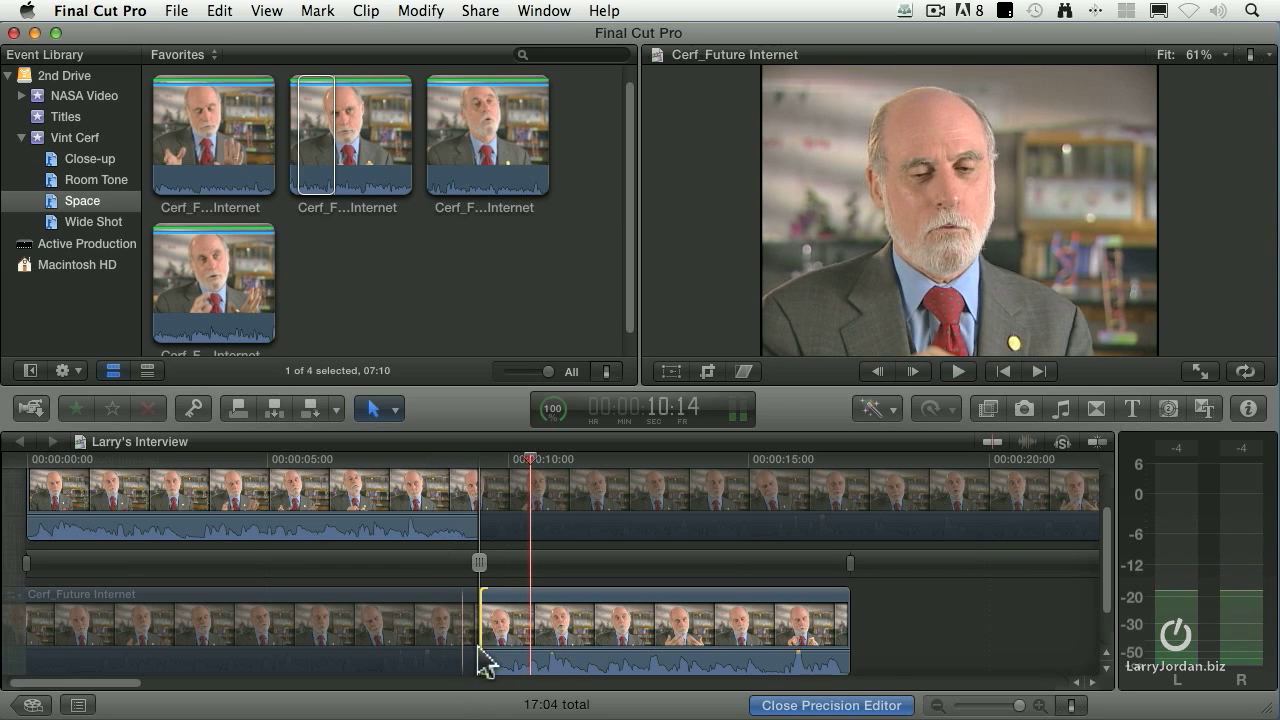
Step: Extend the second clip's start about 16 frames further in two trims, previewing the edit point after each one
left_click_drag(480, 663, 461, 635)
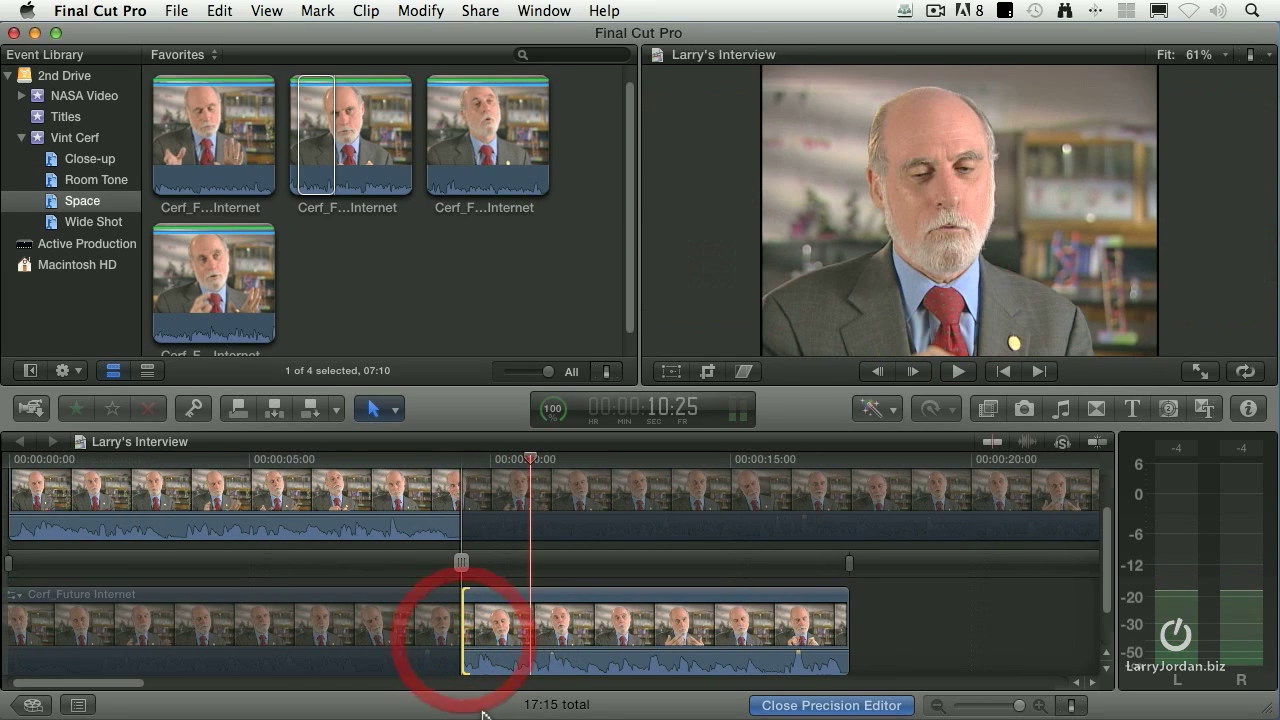
key("shift+slash")
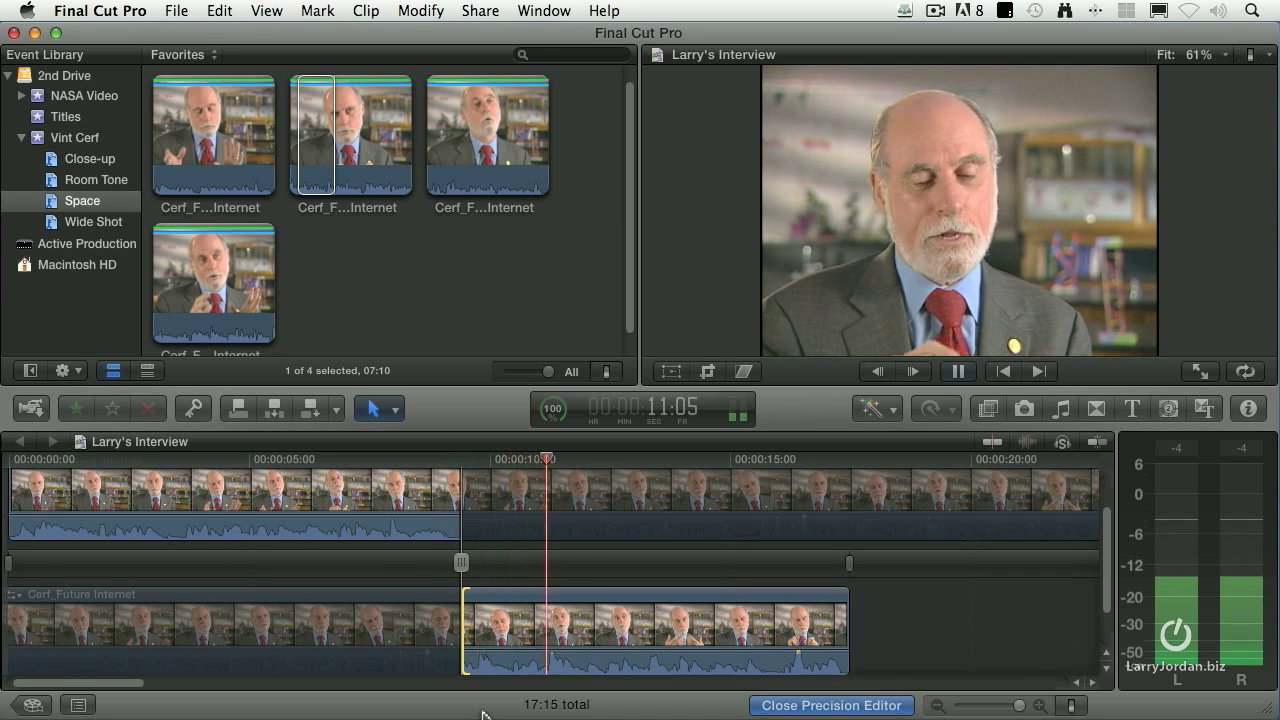
left_click_drag(470, 617, 462, 621)
key("shift+slash")
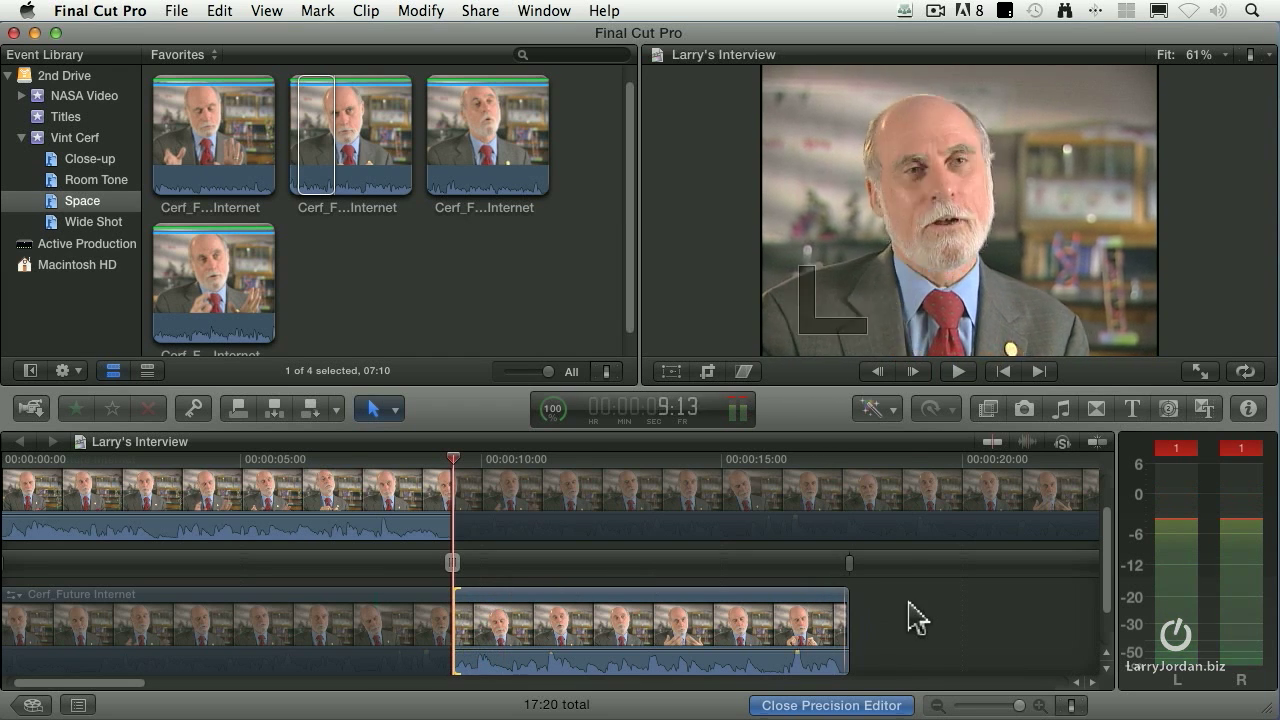
Step: Return to the timeline's beginning, close and reopen the Precision Editor on the join, and preview the edit point
key("Home")
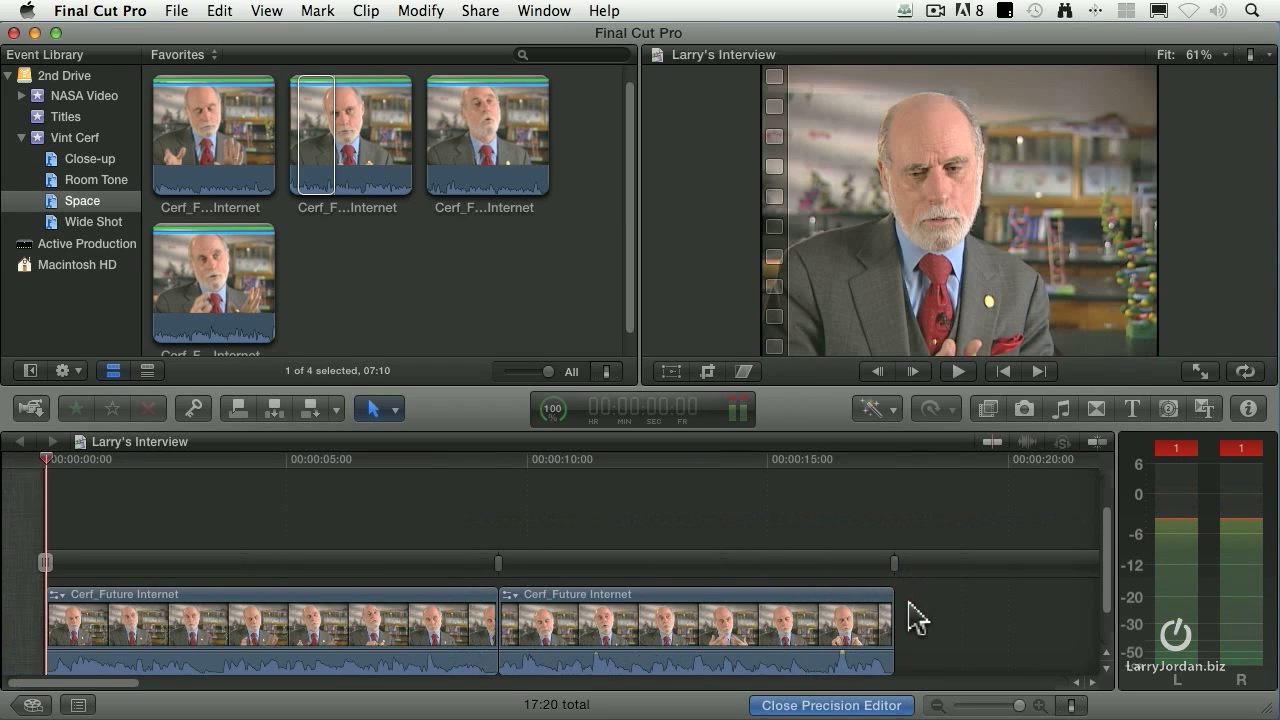
double_click(503, 638)
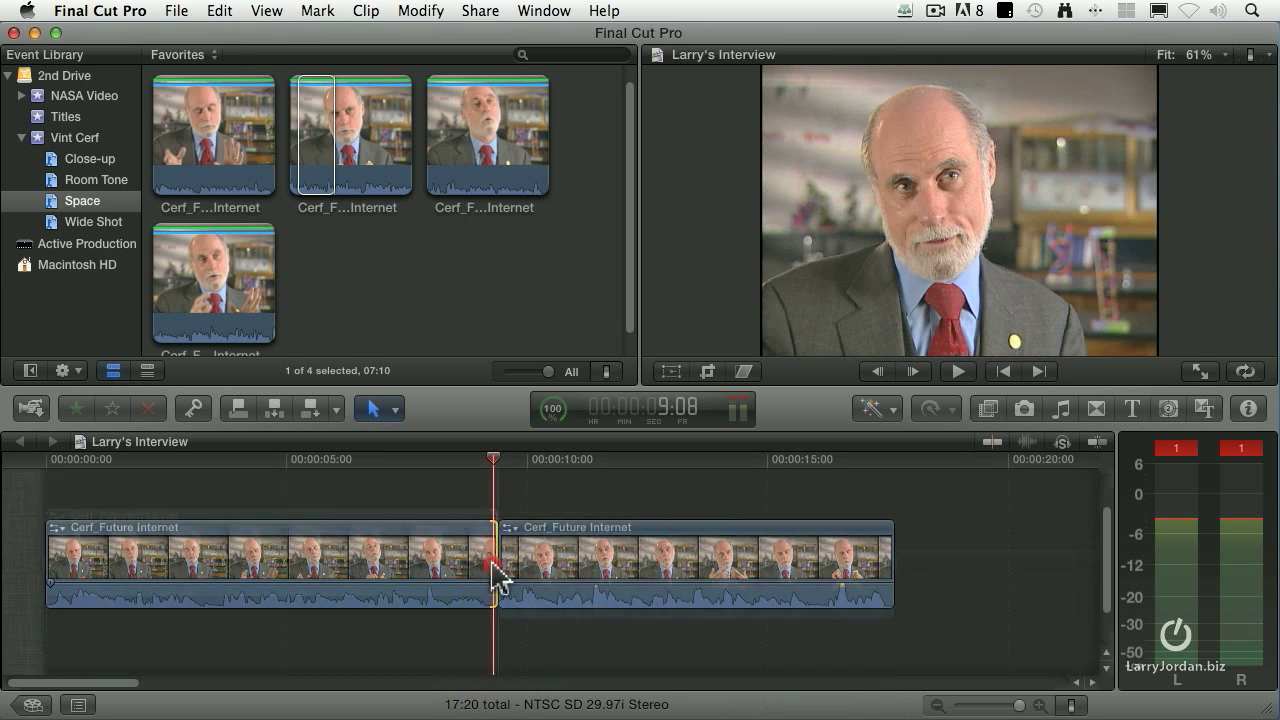
double_click(493, 572)
double_click(492, 560)
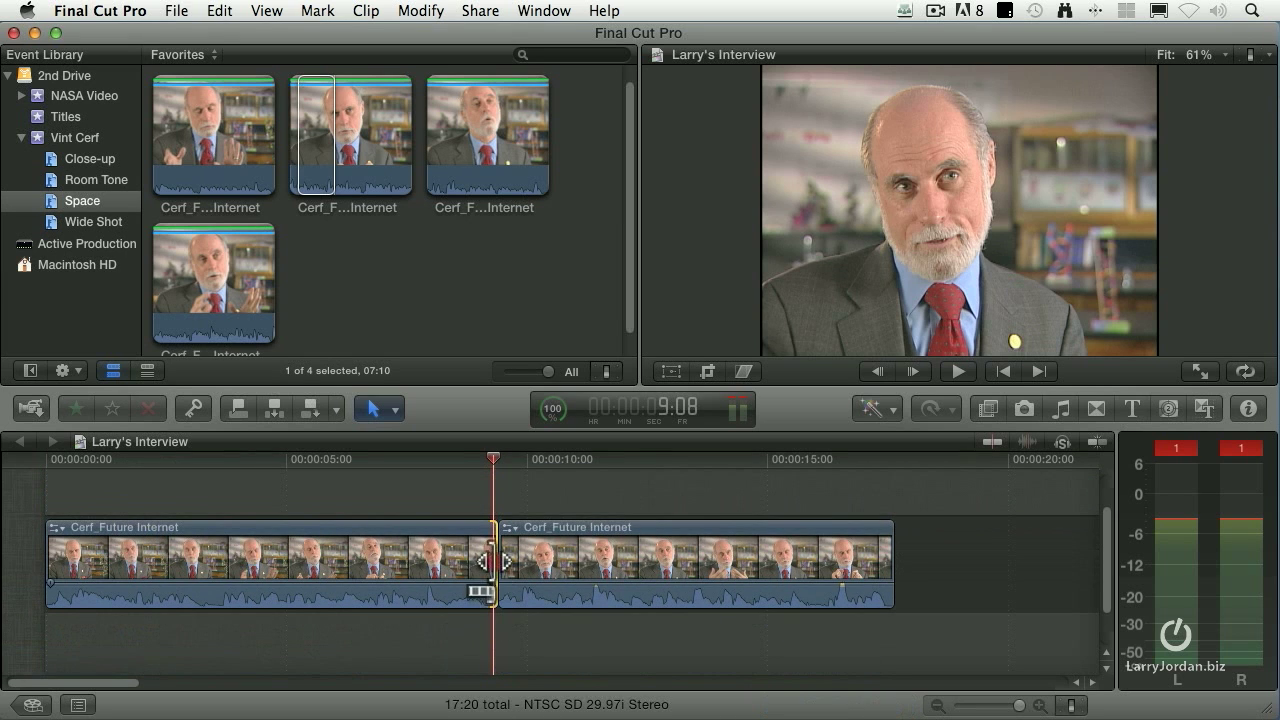
double_click(493, 575)
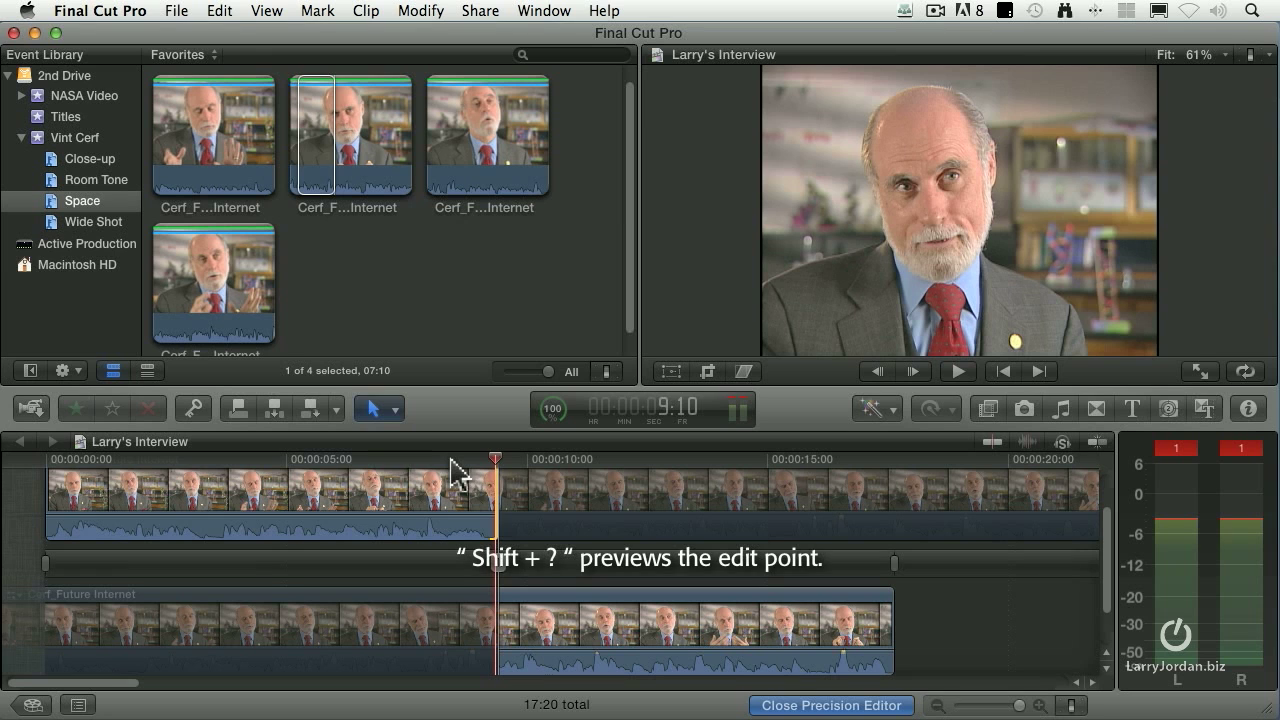
key("shift+slash")
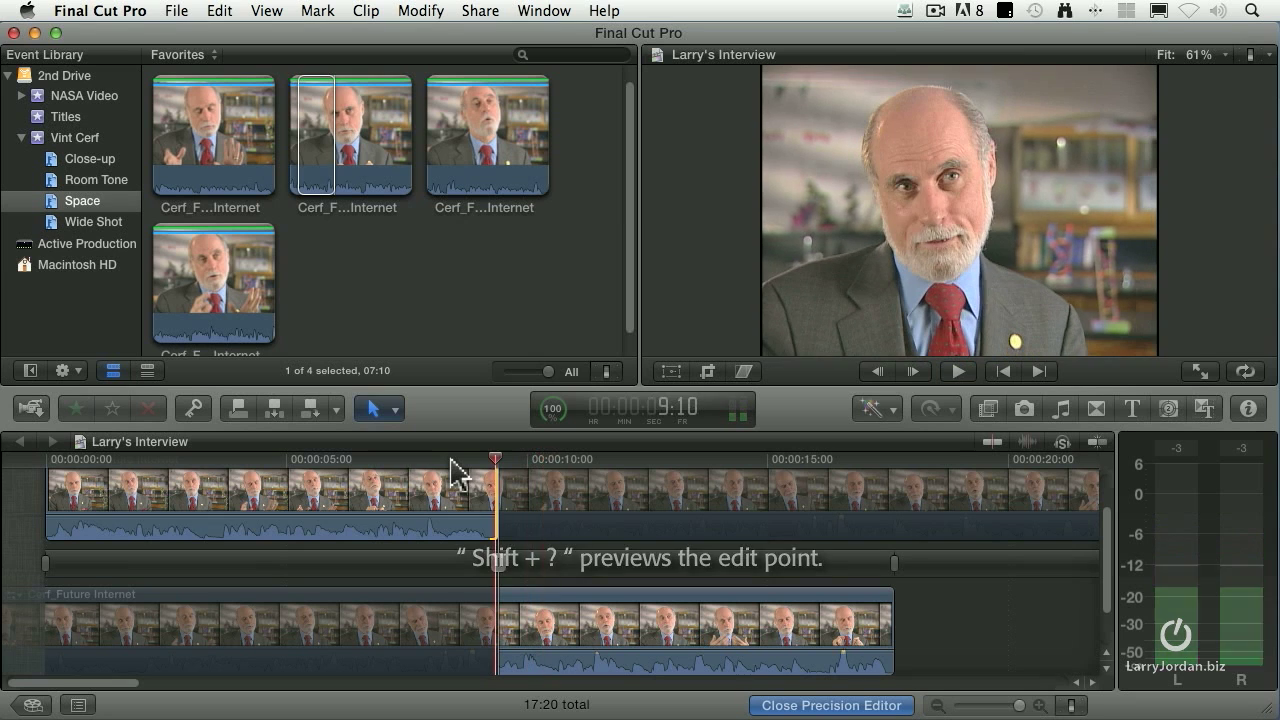
Step: Select the second clip's start and trim it by single frames for a net 1 frame earlier, trying a ten-frame trim each way
left_click(490, 620)
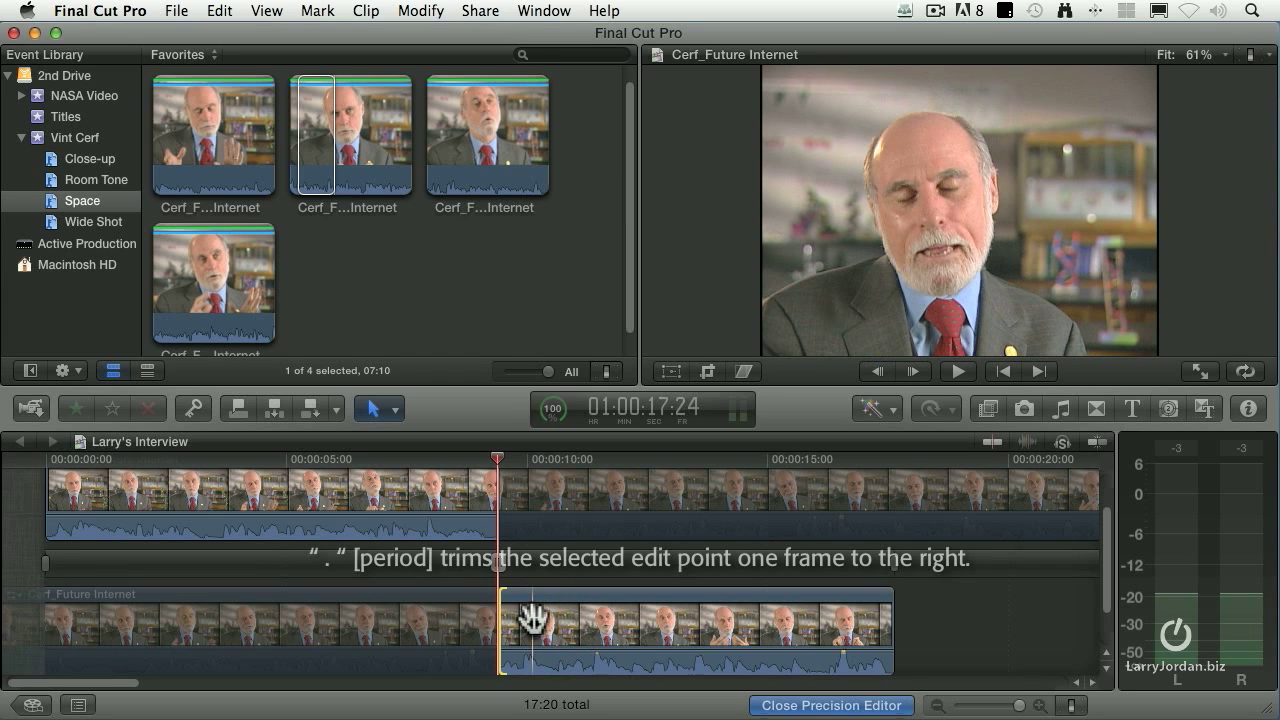
key("period")
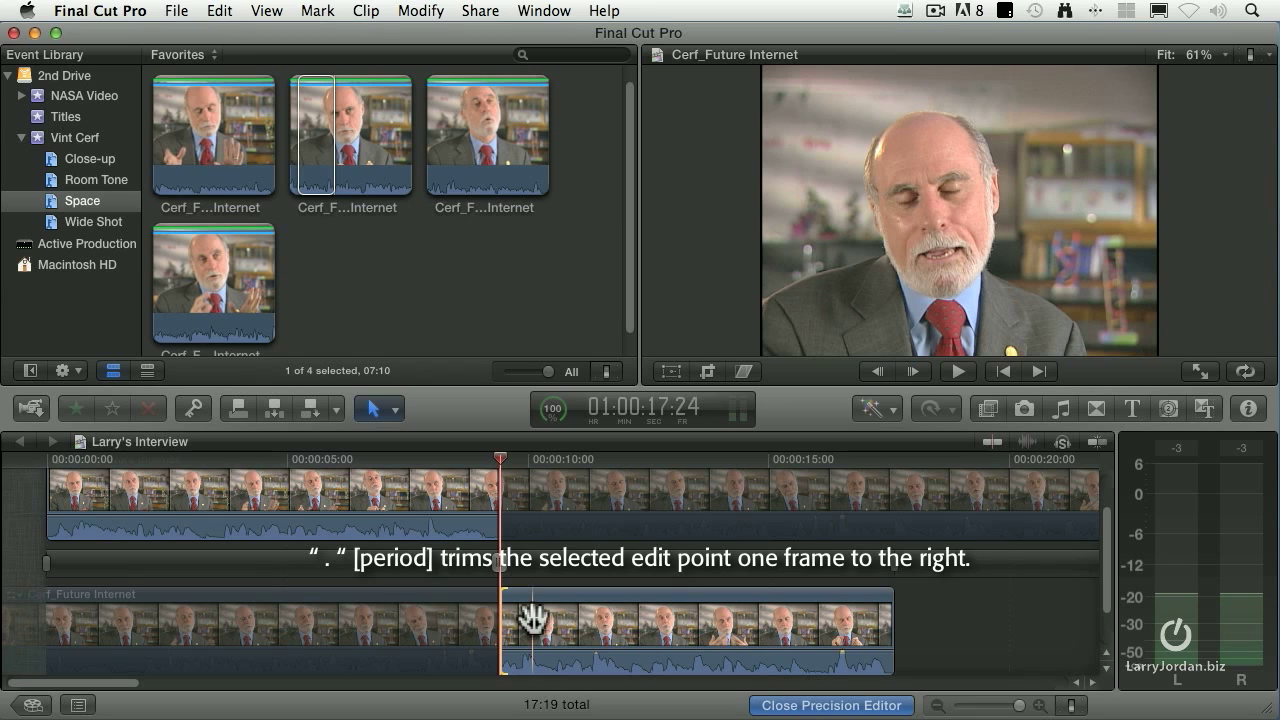
key("comma")
key("comma")
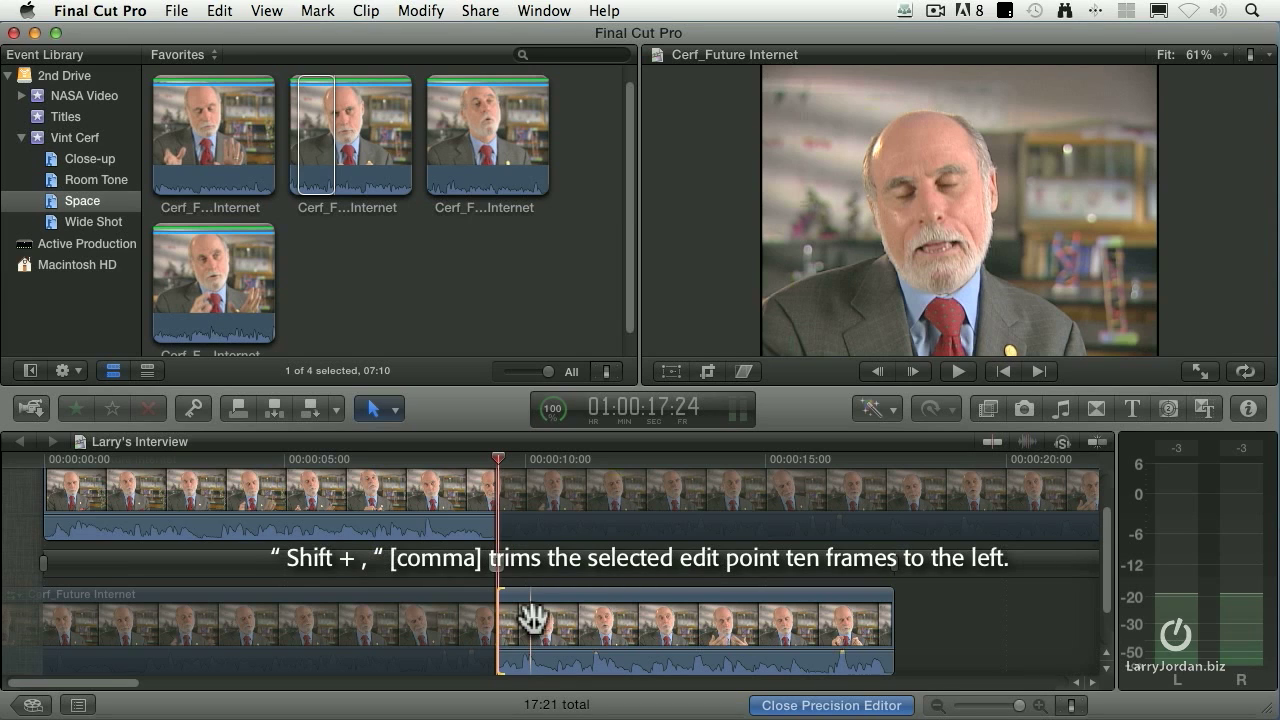
key("shift+comma")
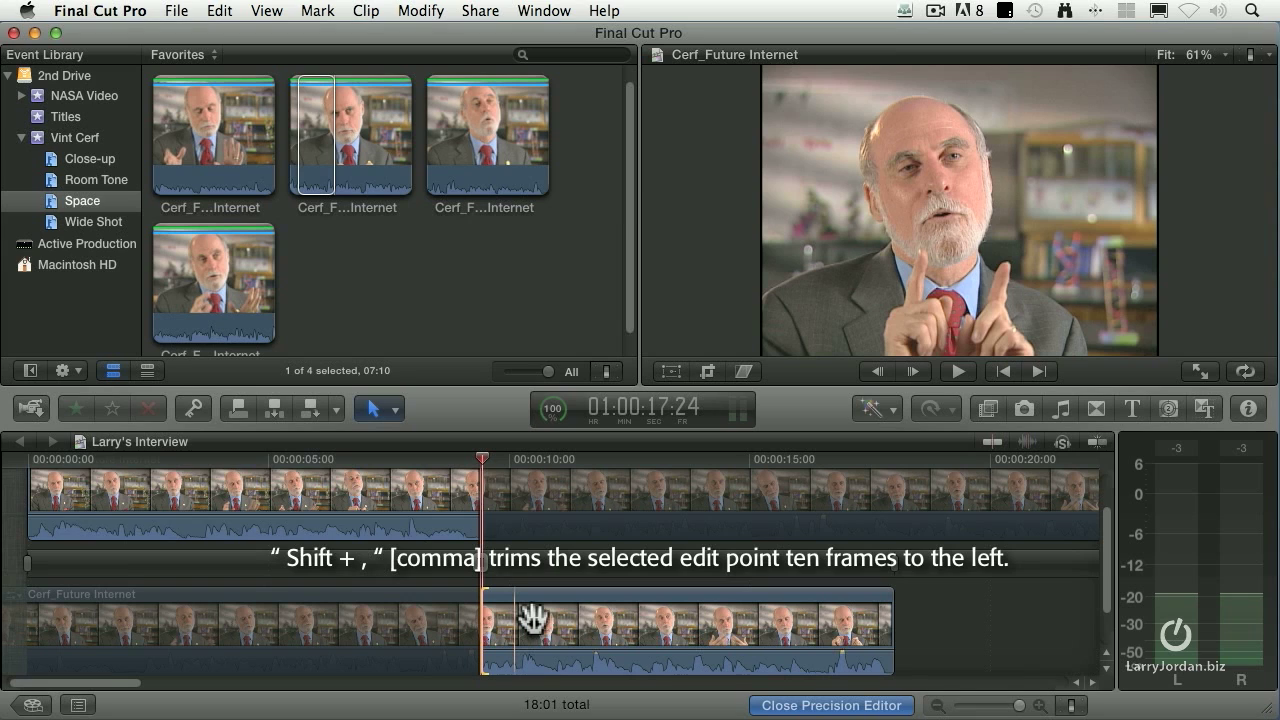
key("shift+period")
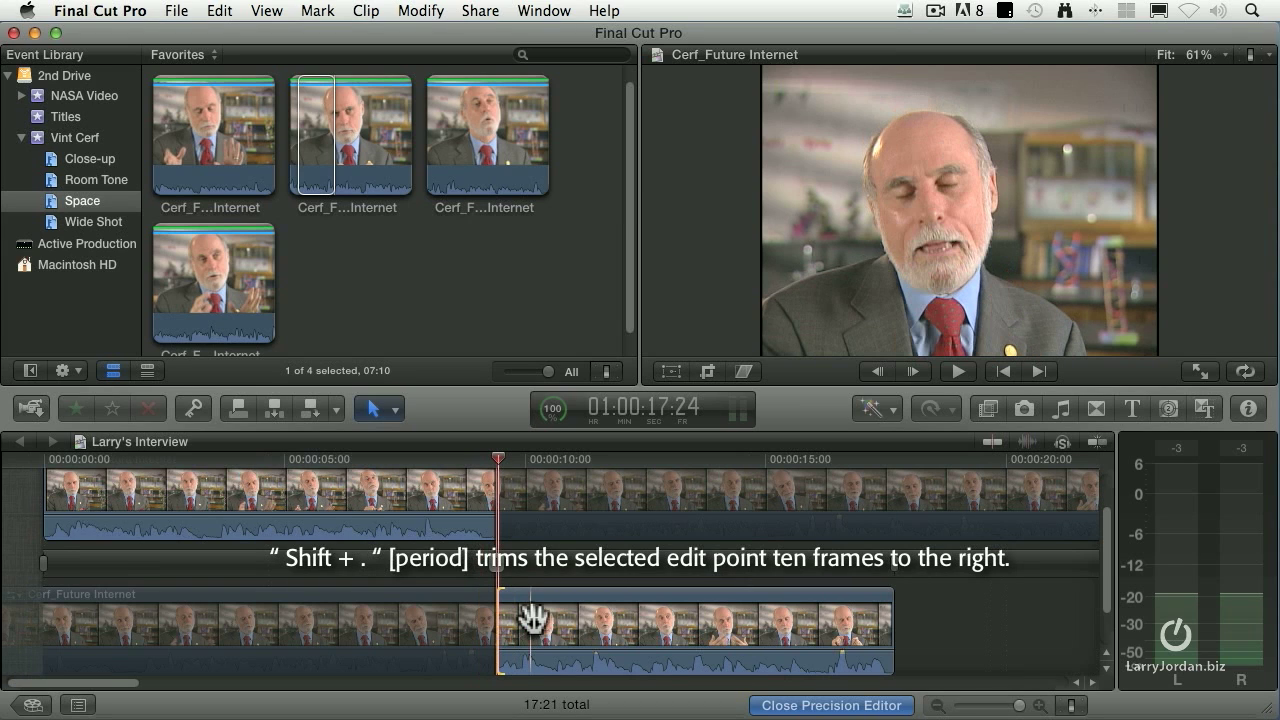
Step: Trim the second clip's start a net 9 frames later using ten-frame and single-frame nudges
key("shift+period")
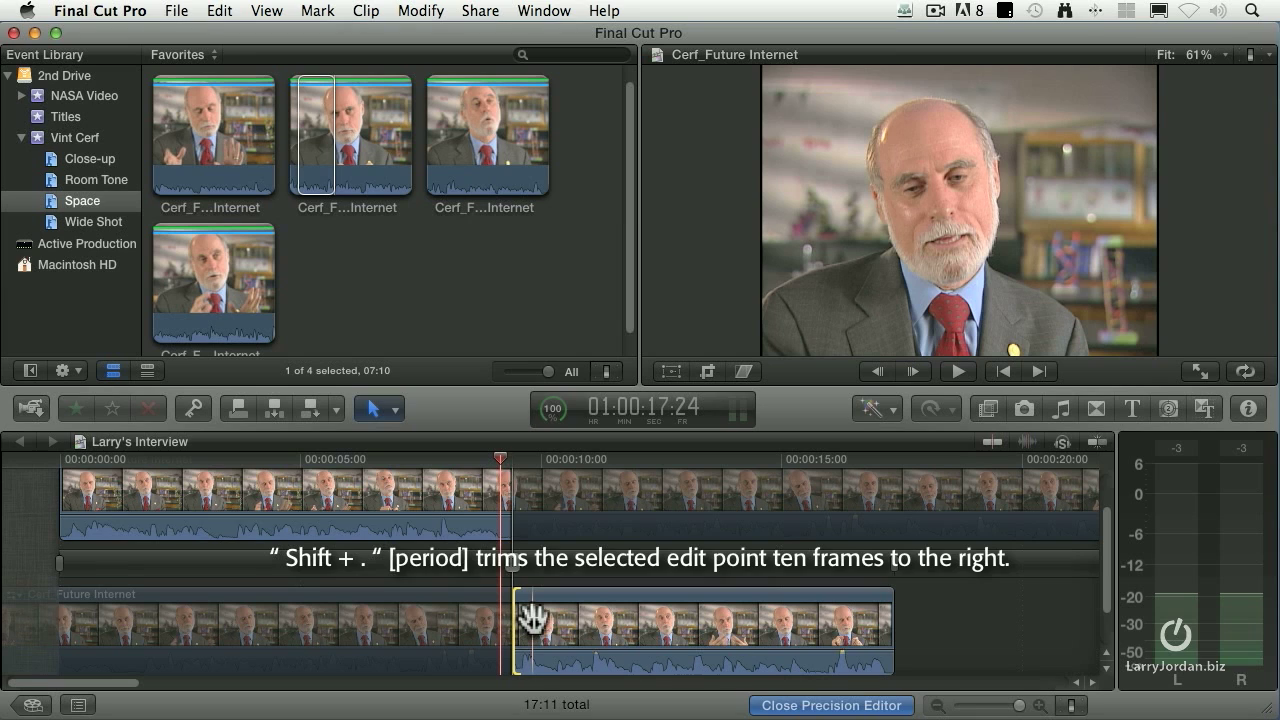
key("comma")
key("comma")
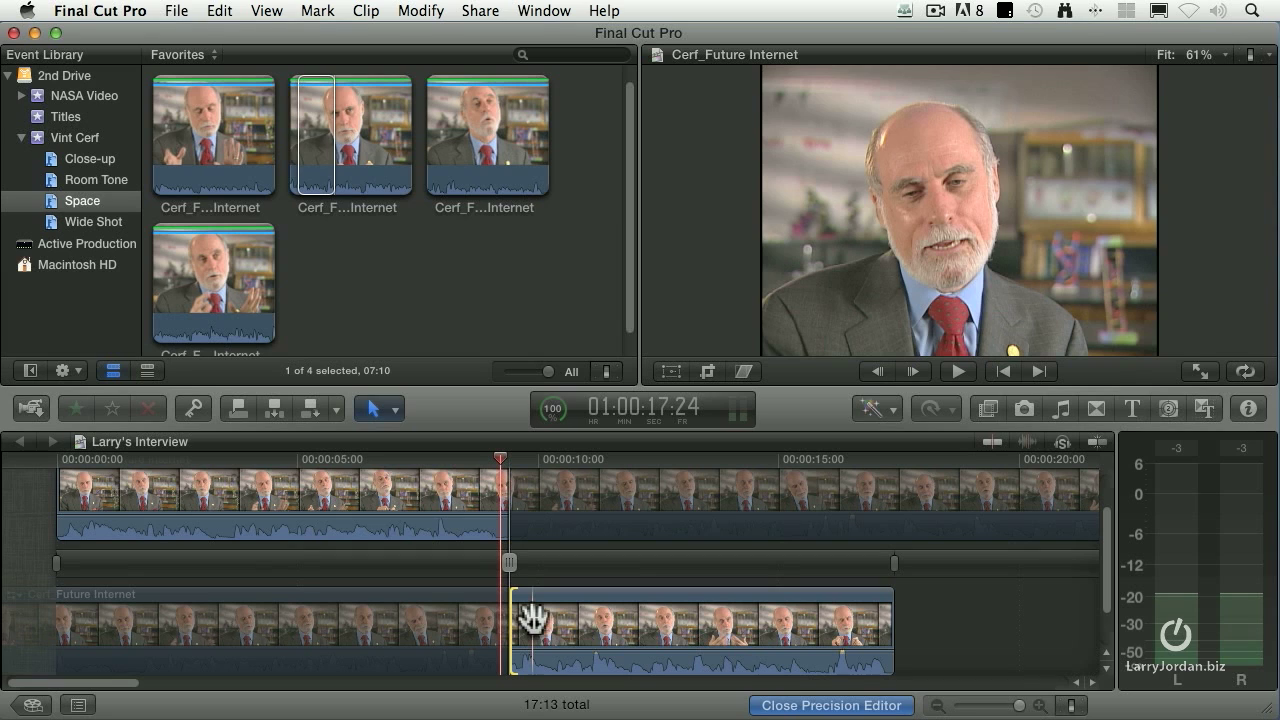
key("period")
key("shift+period")
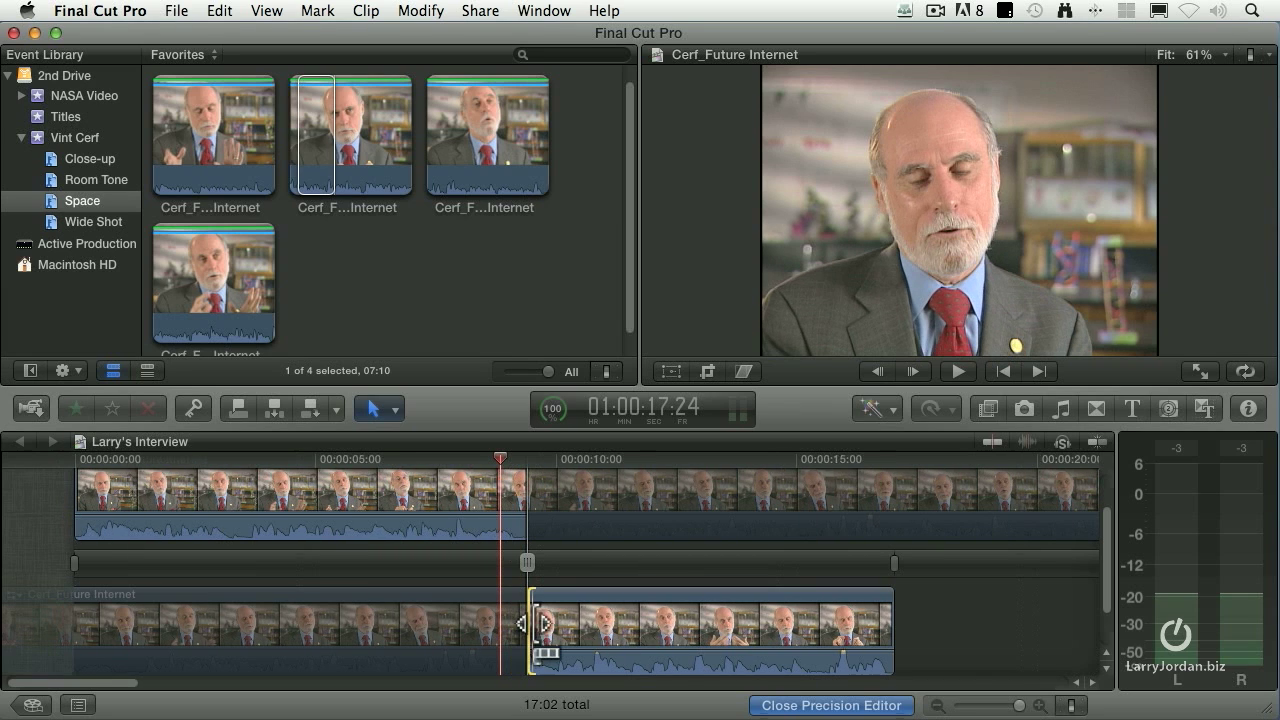
key("shift+comma")
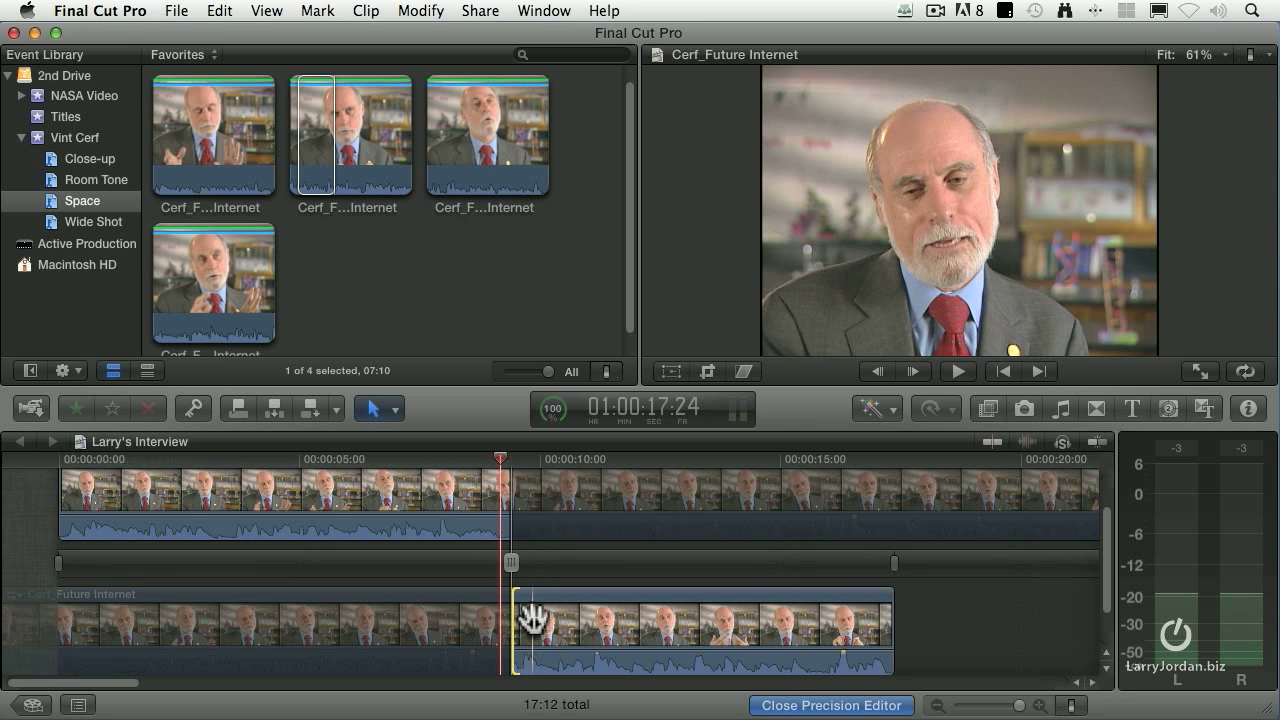
Step: Trim the second clip's start 4 frames earlier and preview the edit point
key("comma")
key("comma")
key("comma")
key("comma")
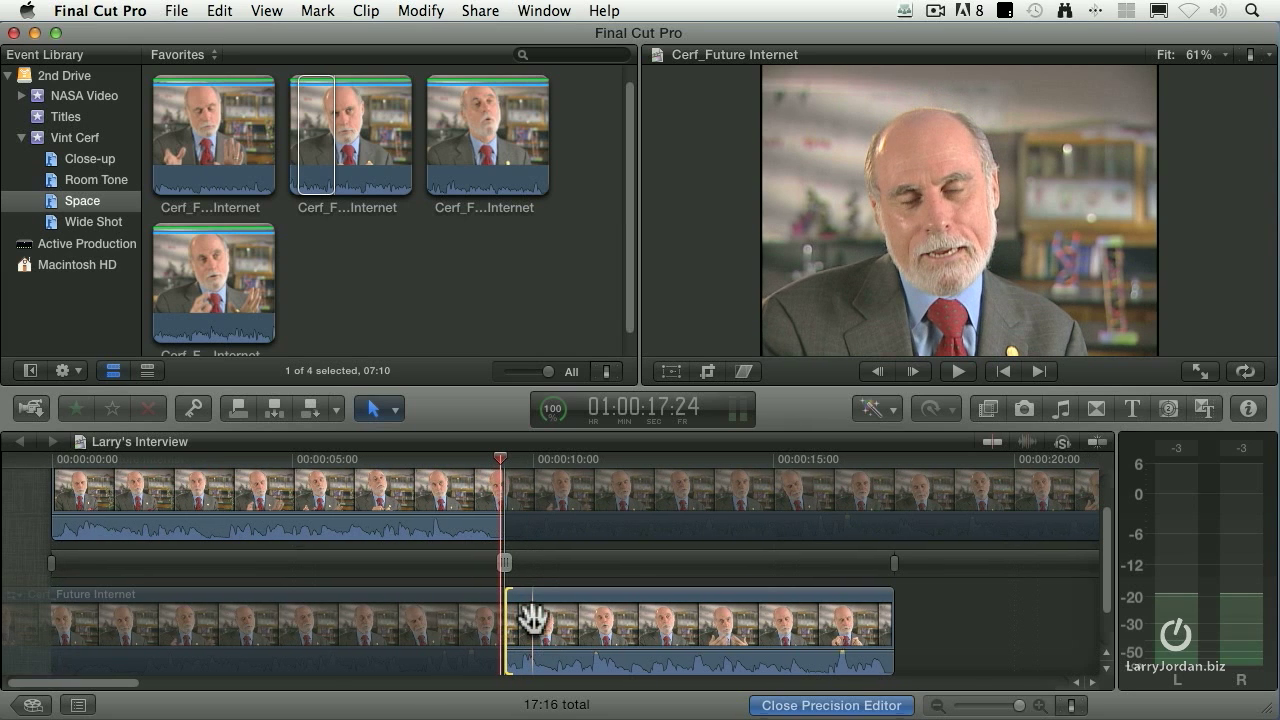
key("shift+slash")
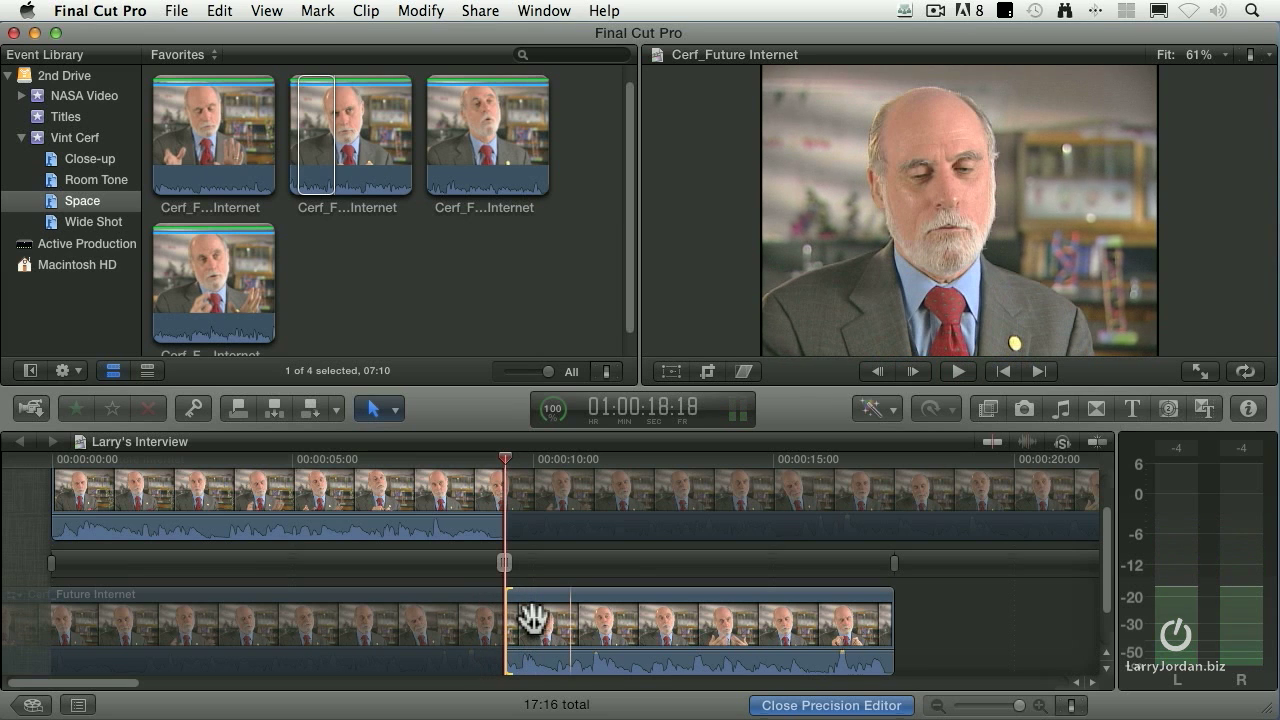
Step: Close the Precision Editor and play twice across the join between the two timeline clips
key("Escape")
key("space")
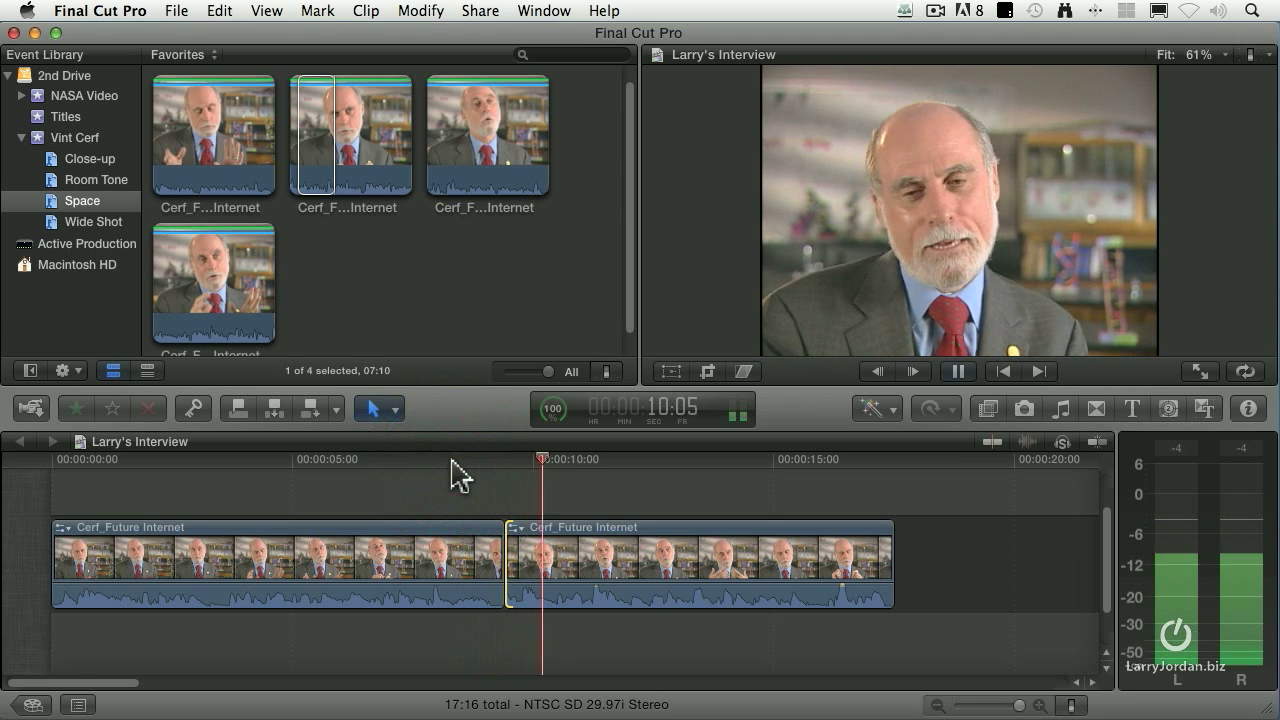
key("space")
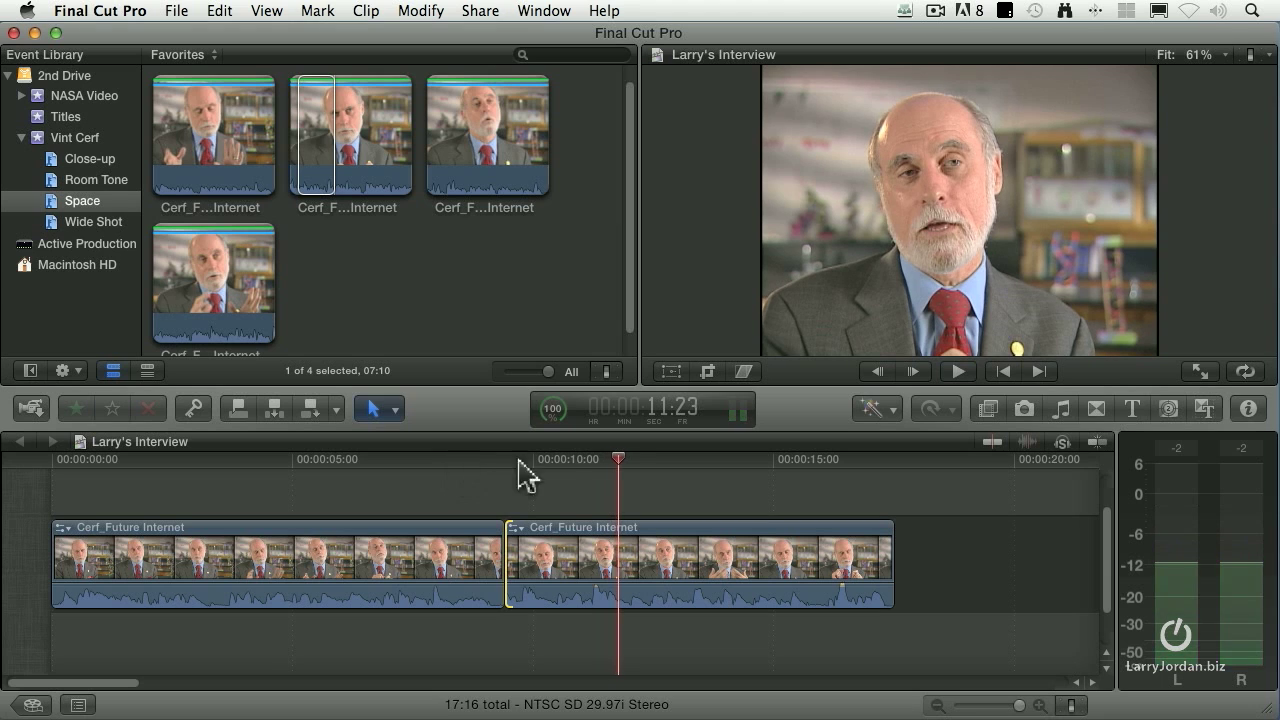
left_click(424, 460)
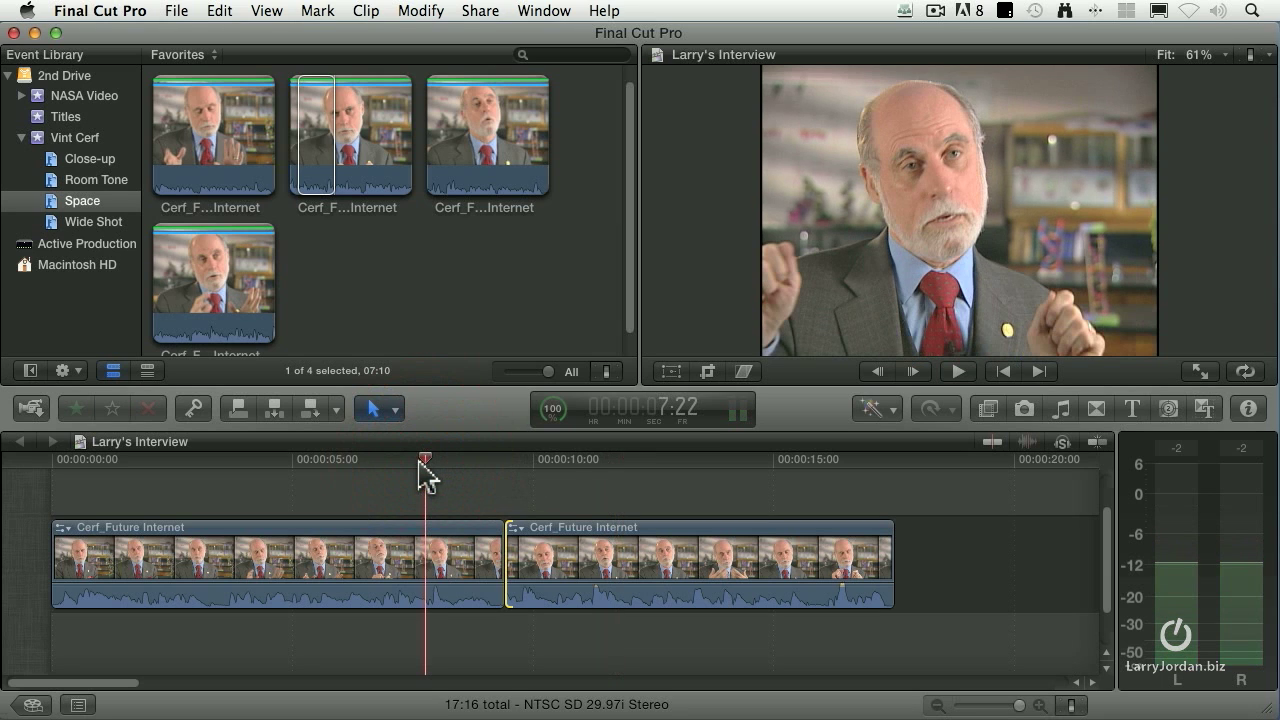
key("space")
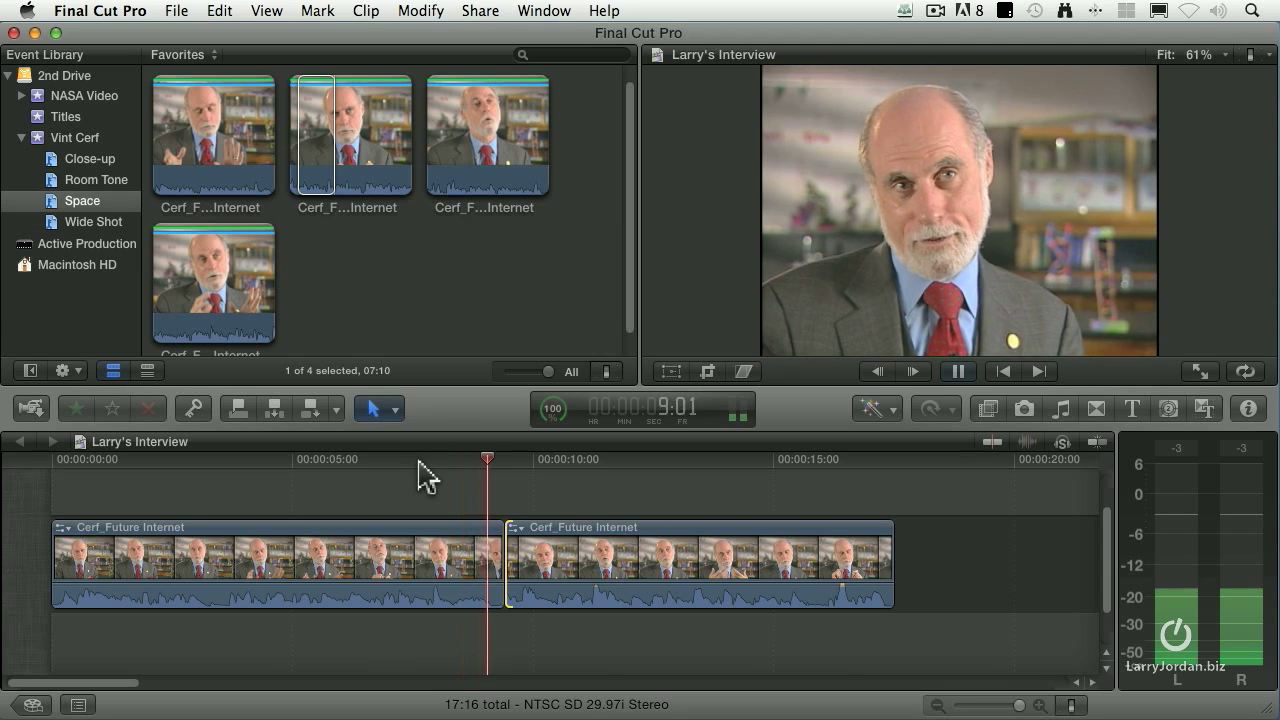
key("space")
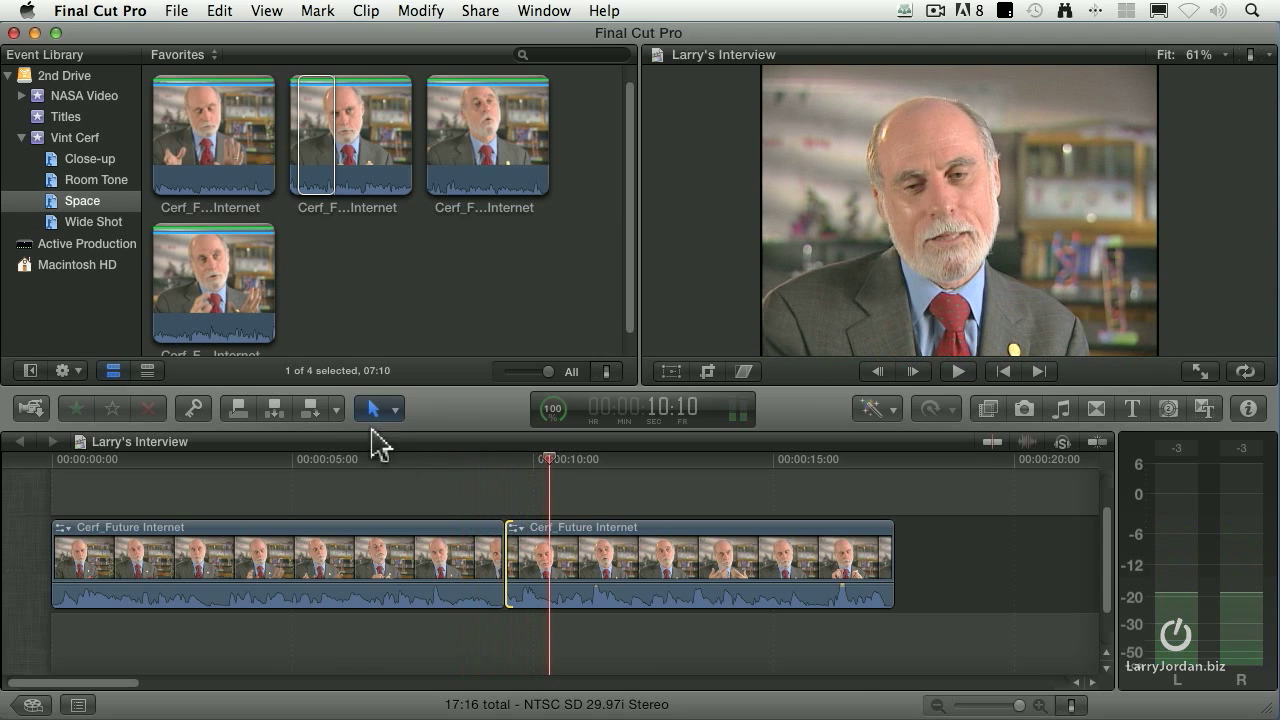
Step: Switch to the Position tool for moving the second timeline clip
left_click(381, 409)
left_click(394, 484)
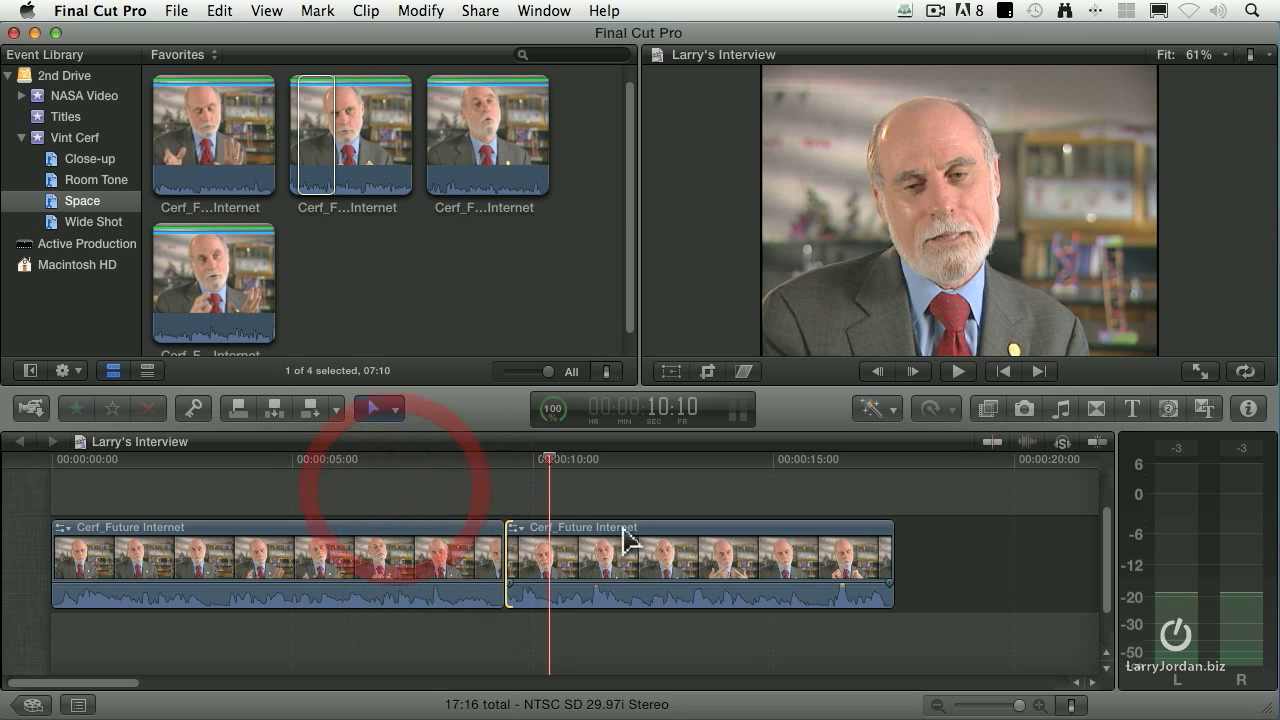